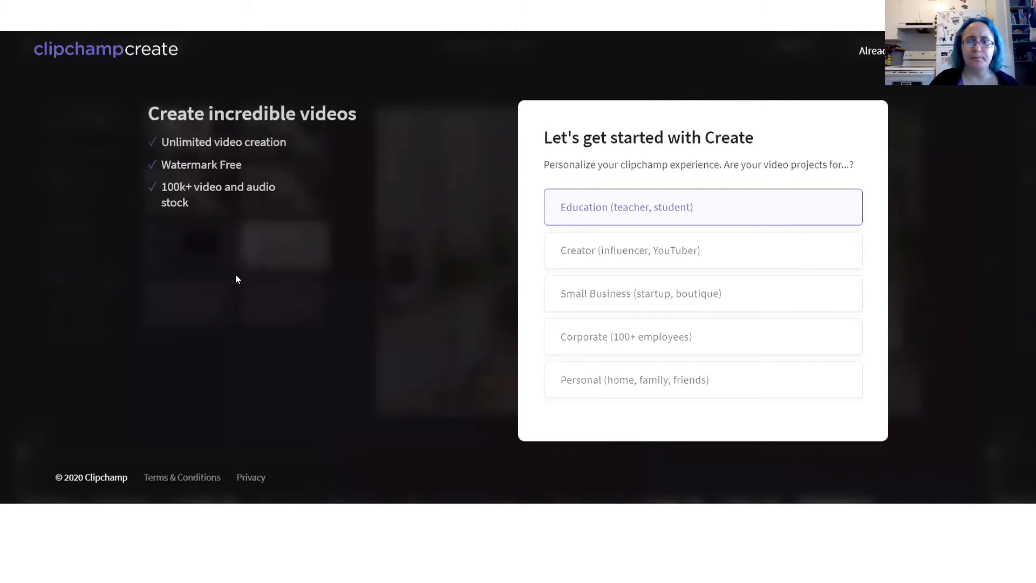
Step: Advance past the last slide, end the slide show, and switch to Clipchamp in the browser
{"action": "left_click", "coordinate": [420, 120]}
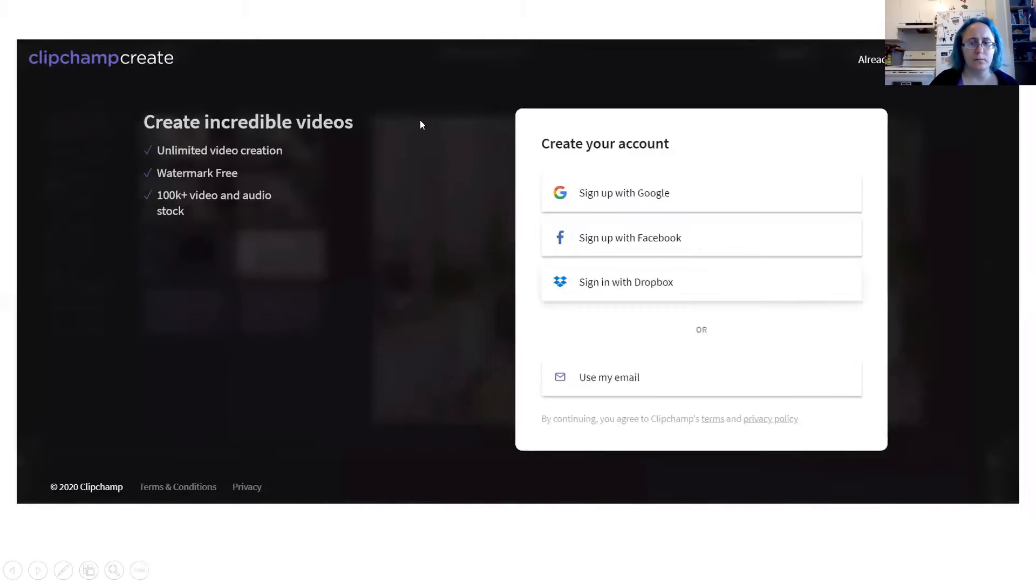
{"action": "left_click", "coordinate": [427, 135]}
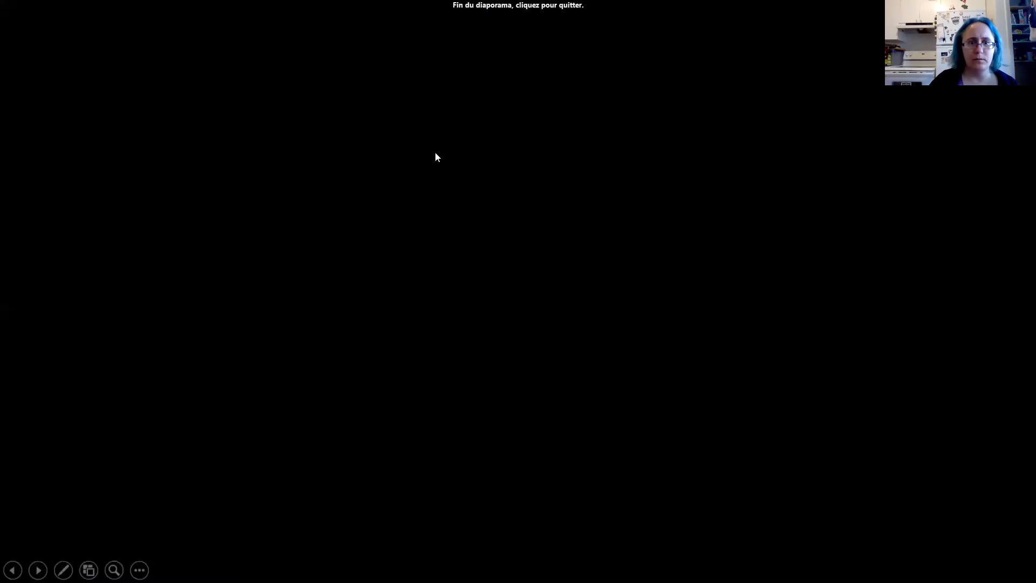
{"action": "left_click", "coordinate": [477, 231]}
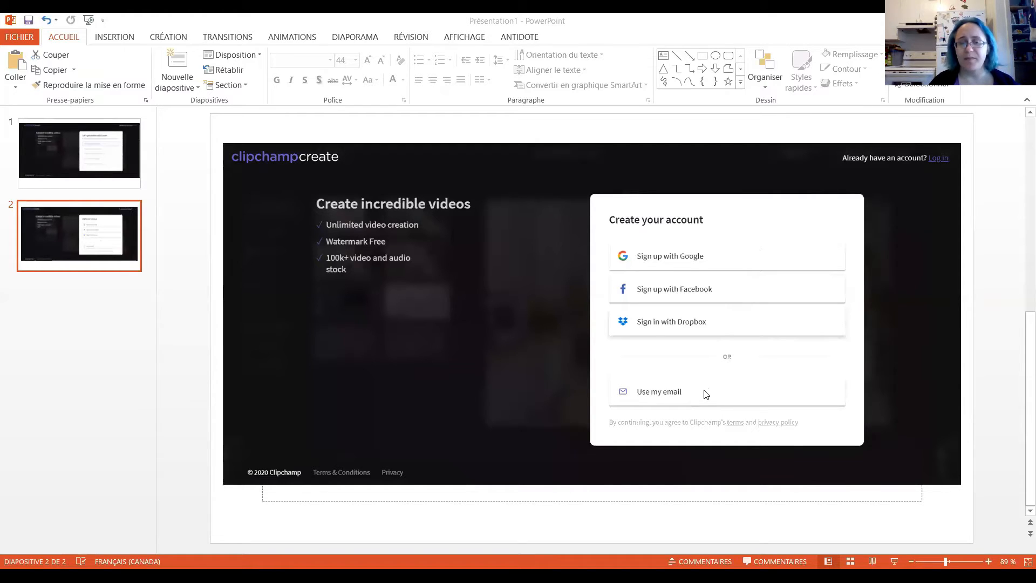
{"action": "key", "text": "alt+Tab"}
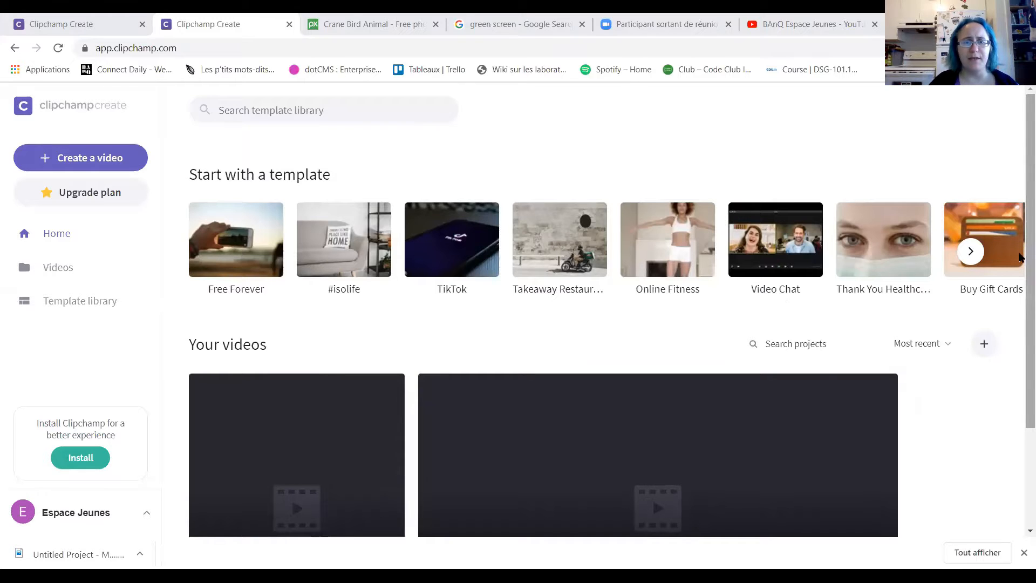
Step: Create a new video project in the Social format
{"action": "scroll", "coordinate": [1020, 258], "scroll_direction": "down", "scroll_amount": 2}
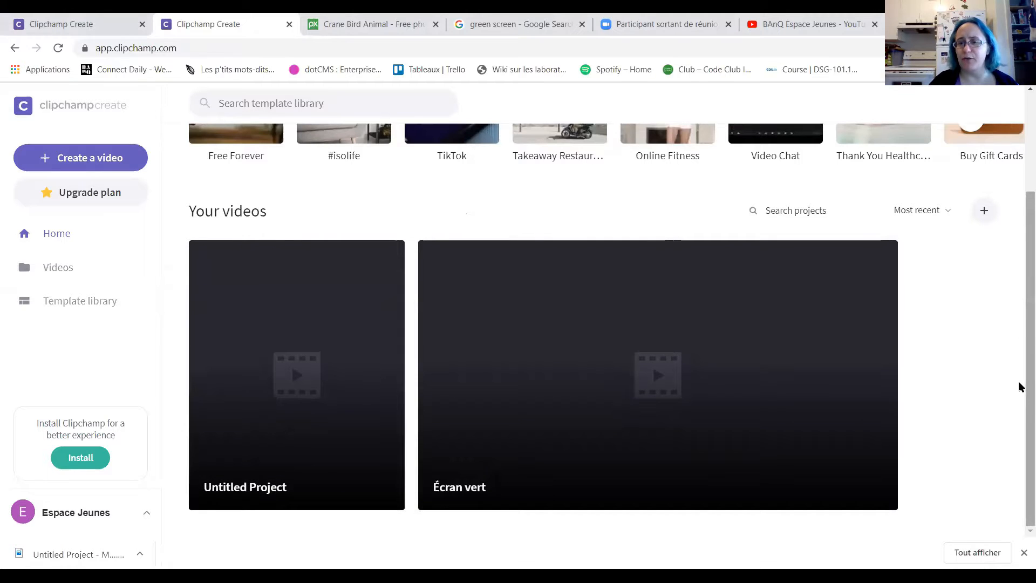
{"action": "left_click_drag", "start_coordinate": [1019, 386], "coordinate": [1021, 313]}
{"action": "scroll", "coordinate": [1019, 318], "scroll_direction": "up", "scroll_amount": 1}
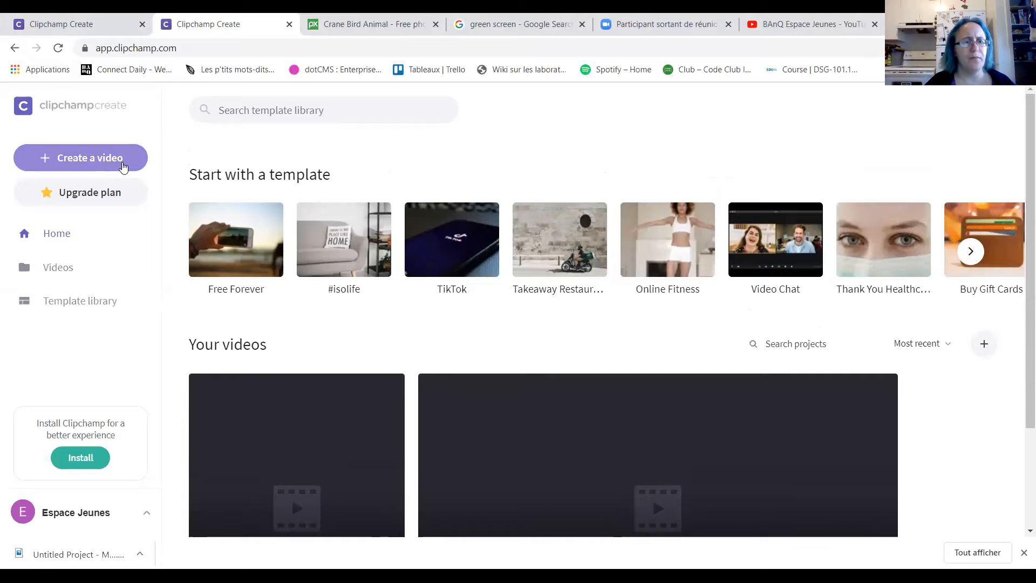
{"action": "left_click", "coordinate": [123, 167]}
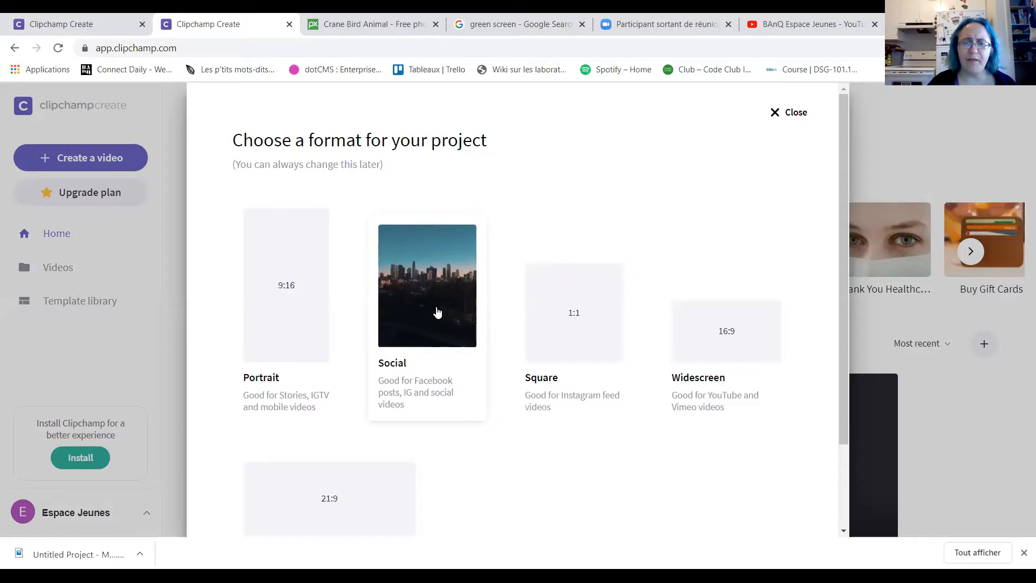
{"action": "left_click", "coordinate": [437, 312]}
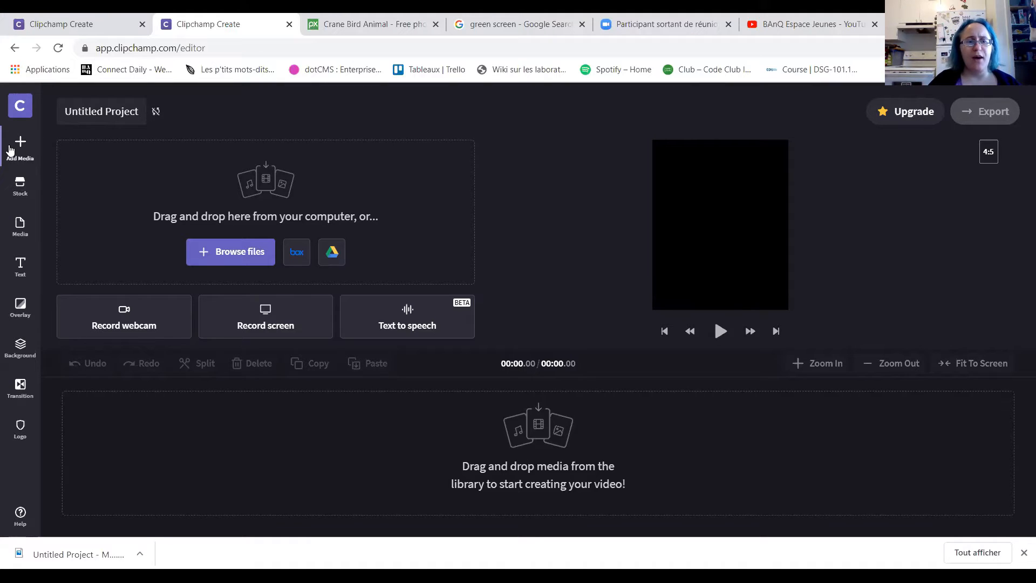
Step: Import the image crane-613448_1920 from the desktop folder into the project's media
{"action": "left_click", "coordinate": [228, 253]}
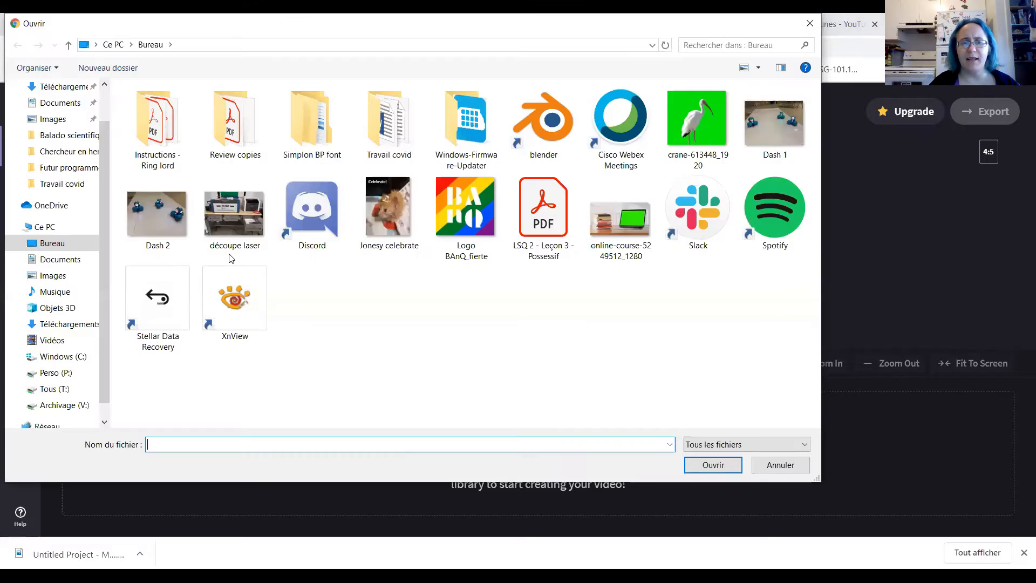
{"action": "left_click", "coordinate": [705, 120]}
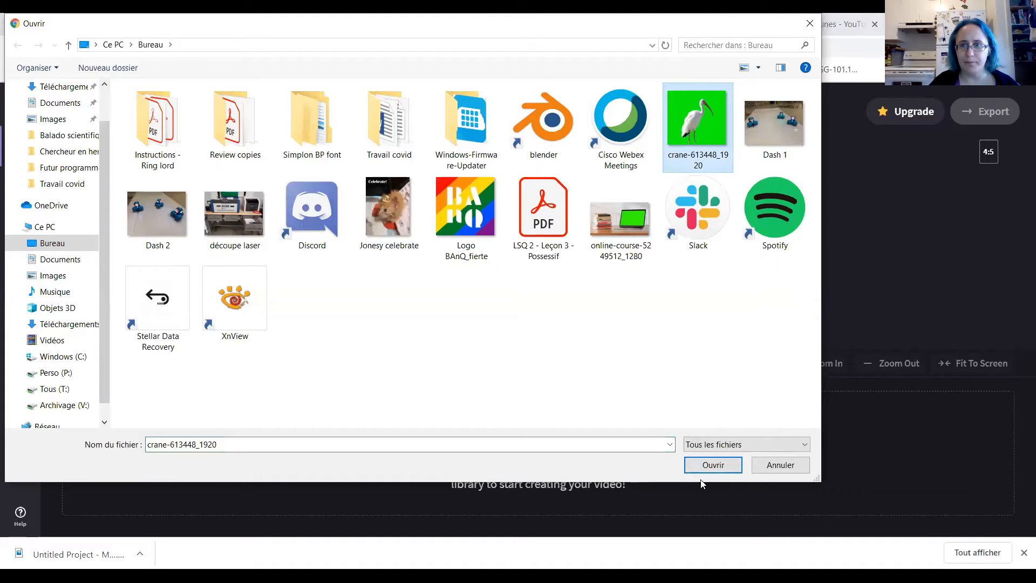
{"action": "left_click", "coordinate": [715, 467]}
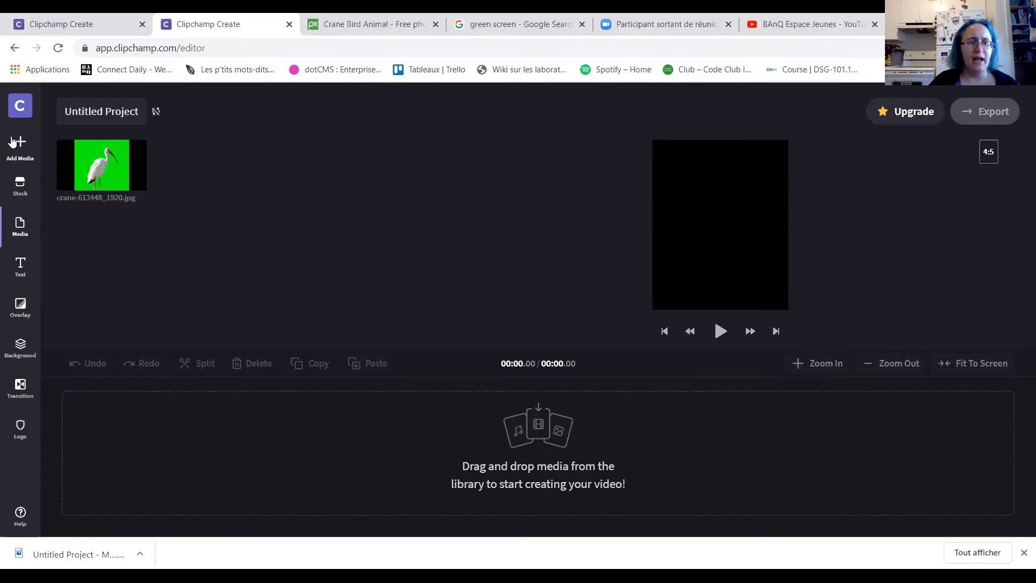
Step: Open the Perfect for Green Screen collection in the stock video library
{"action": "left_click", "coordinate": [20, 194]}
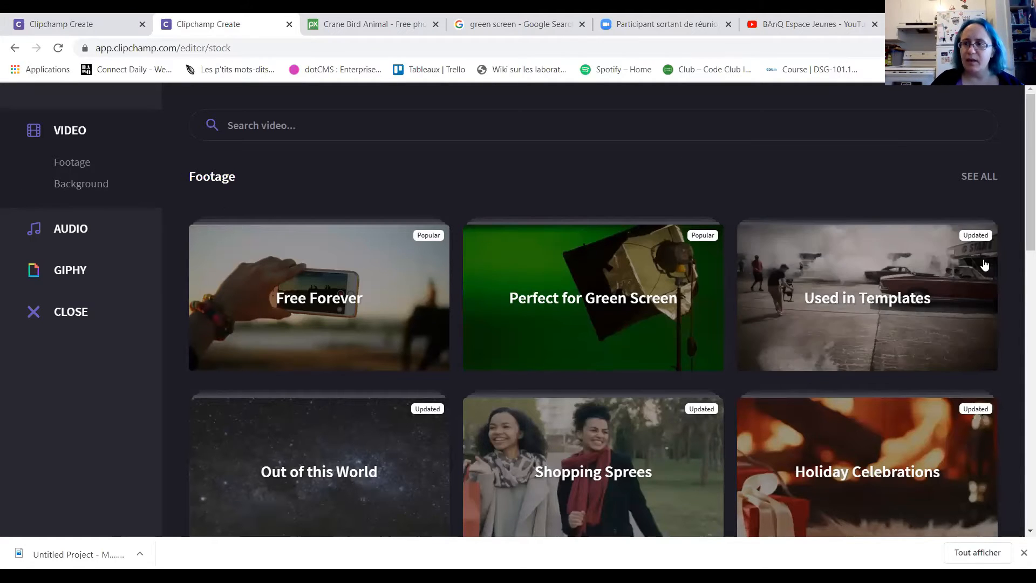
{"action": "scroll", "coordinate": [1019, 224], "scroll_direction": "down", "scroll_amount": 1}
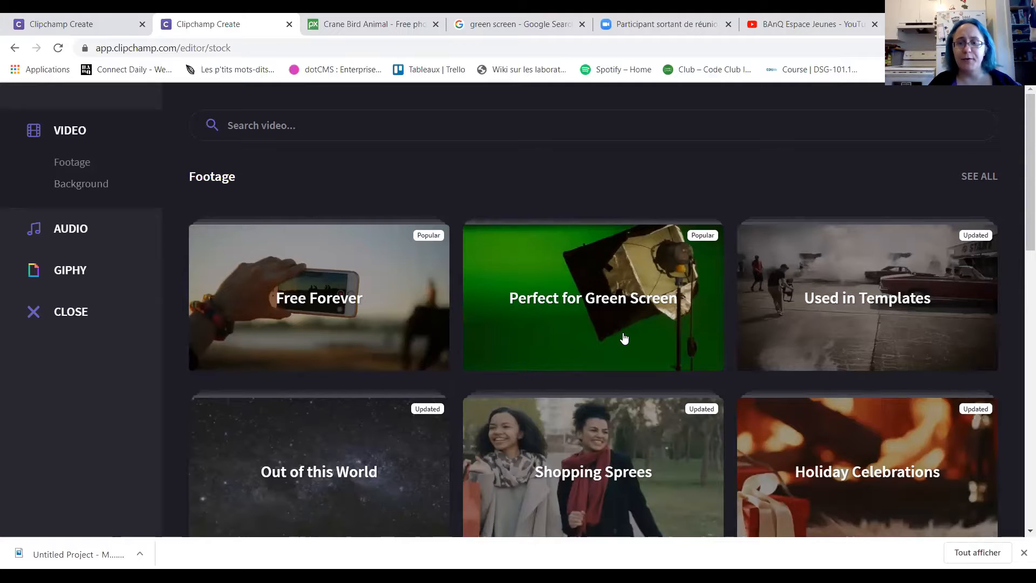
{"action": "left_click", "coordinate": [623, 338]}
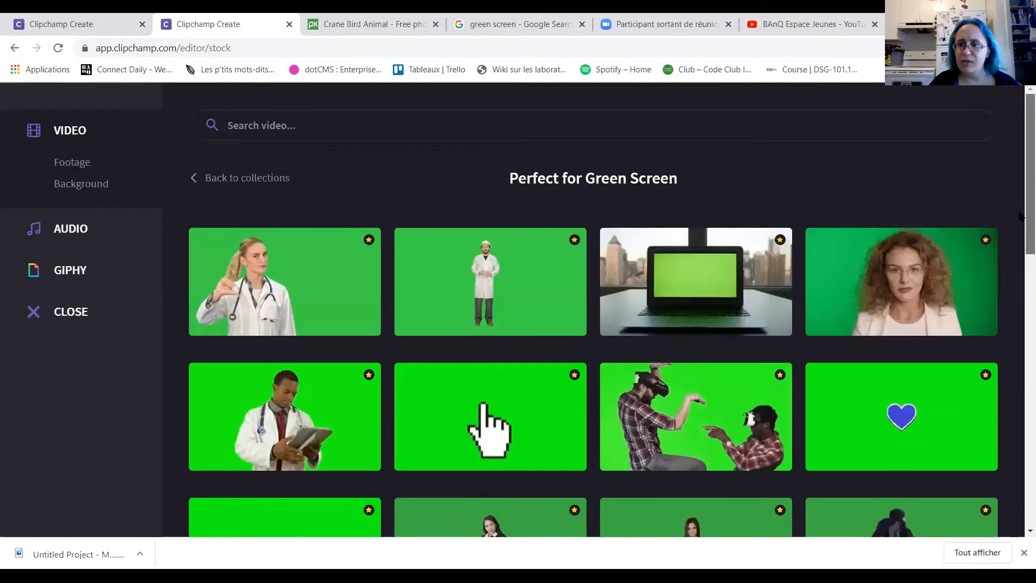
Step: Add the stock clip of a hiker couple taking a selfie to the media library, accepting the watermark, and return to the editor
{"action": "scroll", "coordinate": [960, 308], "scroll_direction": "down", "scroll_amount": 2}
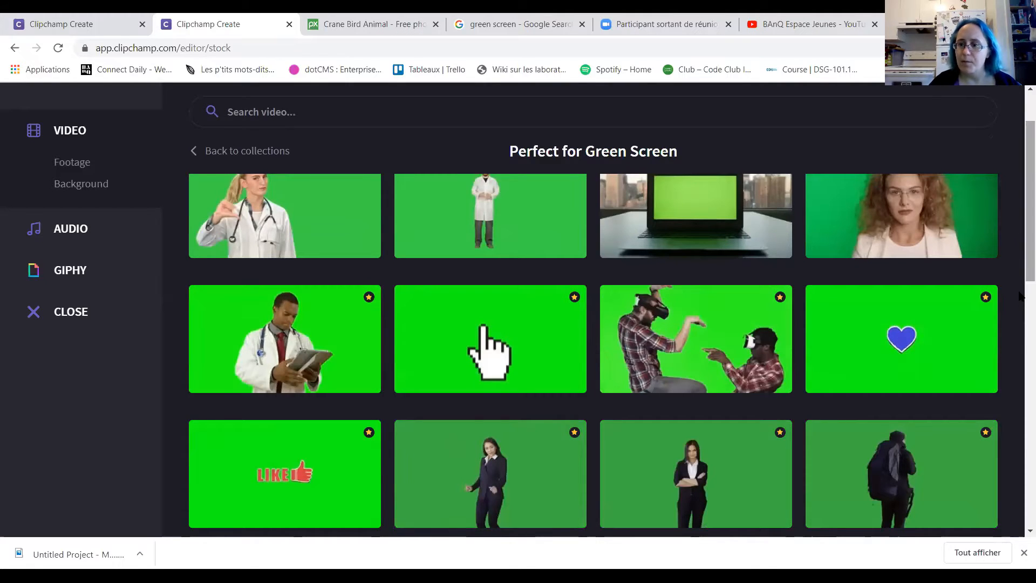
{"action": "scroll", "coordinate": [1019, 297], "scroll_direction": "down", "scroll_amount": 5}
{"action": "scroll", "coordinate": [1020, 356], "scroll_direction": "down", "scroll_amount": 2}
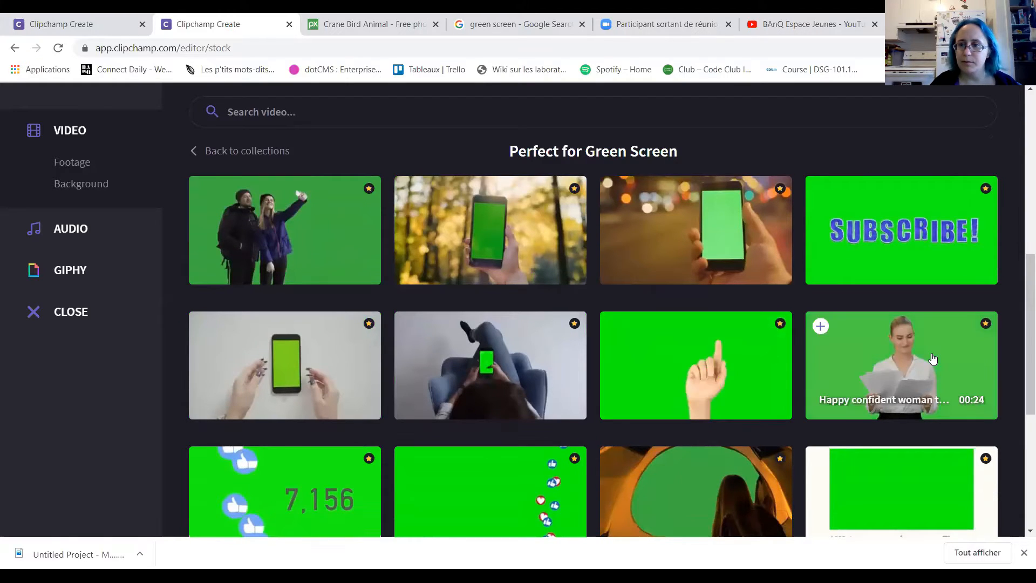
{"action": "left_click", "coordinate": [300, 242]}
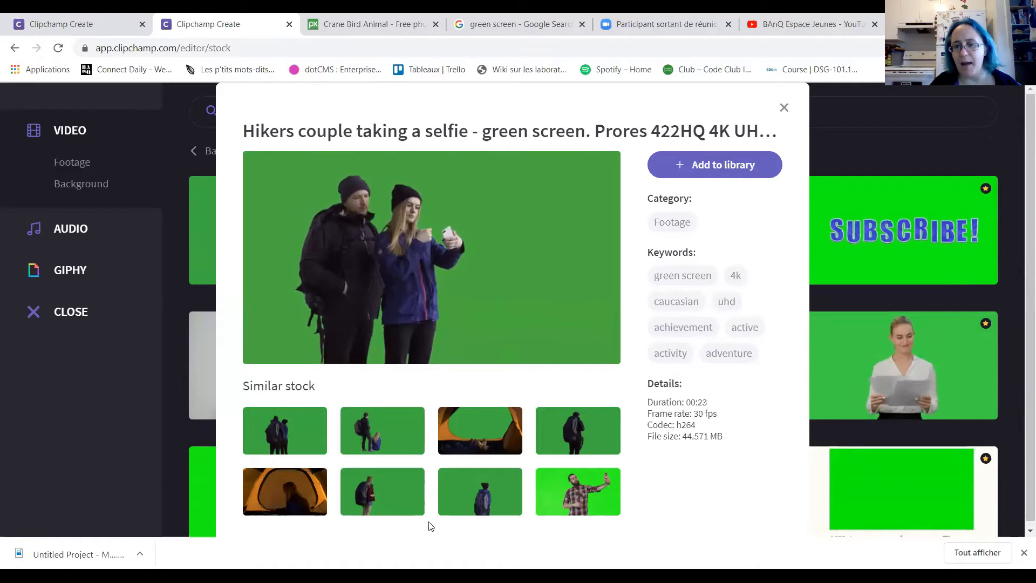
{"action": "left_click", "coordinate": [748, 169]}
{"action": "left_click", "coordinate": [784, 107]}
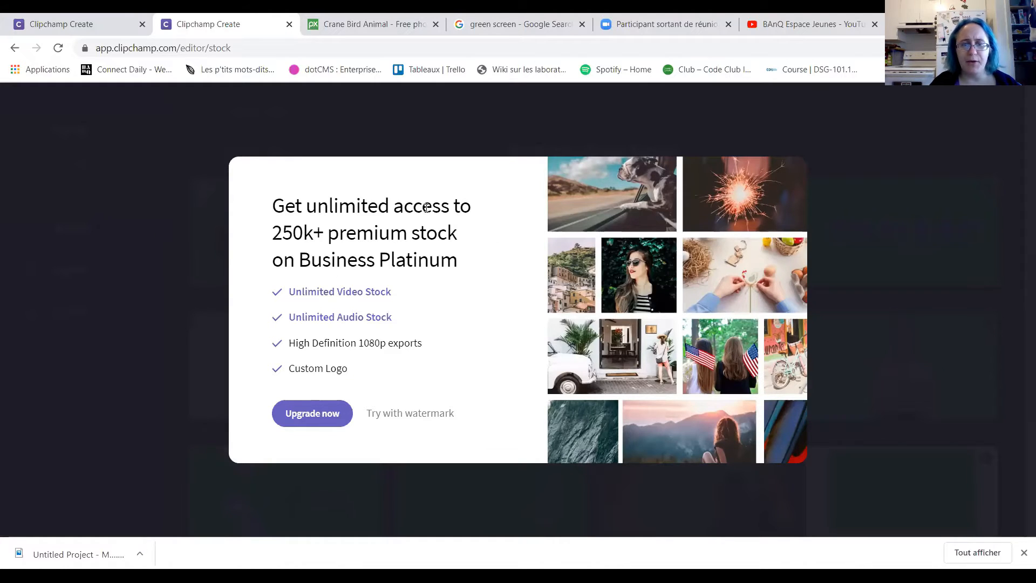
{"action": "left_click", "coordinate": [422, 414]}
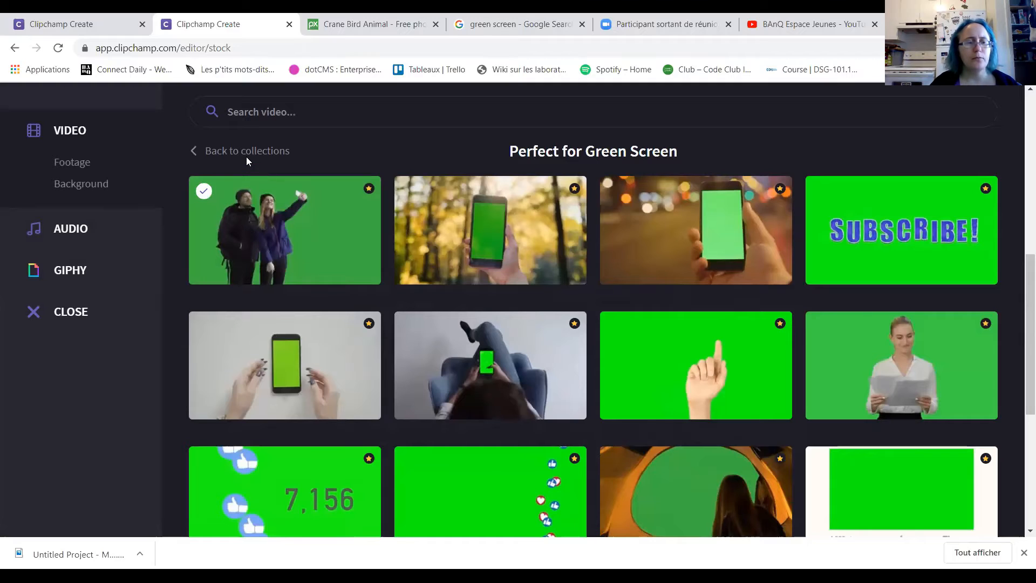
{"action": "left_click", "coordinate": [83, 313]}
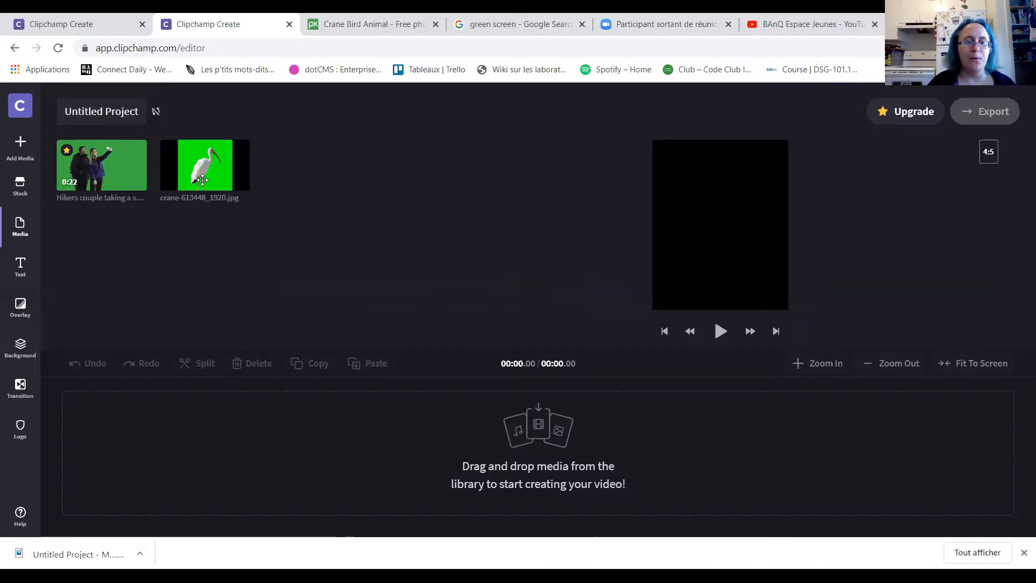
Step: Place the crane image at the start of the timeline, shrink it slightly in the preview, and dismiss the browser's downloads bar
{"action": "mouse_move", "coordinate": [203, 160]}
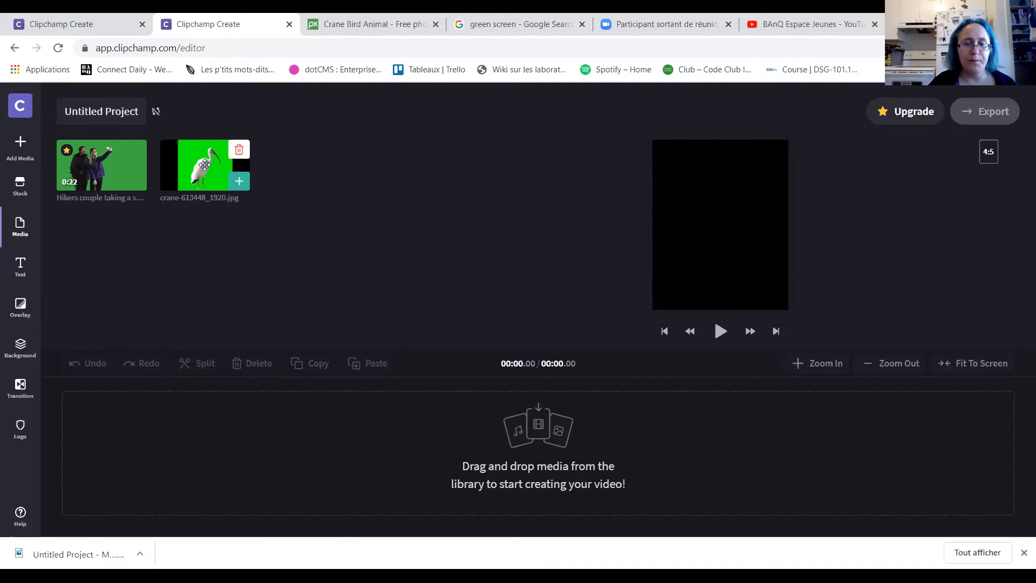
{"action": "left_click_drag", "start_coordinate": [205, 164], "coordinate": [114, 428]}
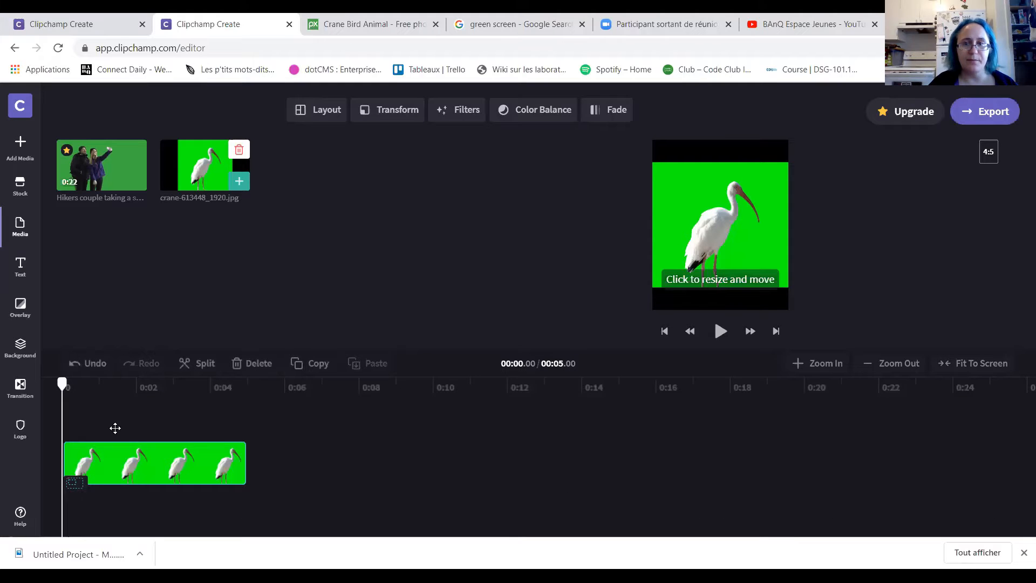
{"action": "left_click", "coordinate": [711, 228]}
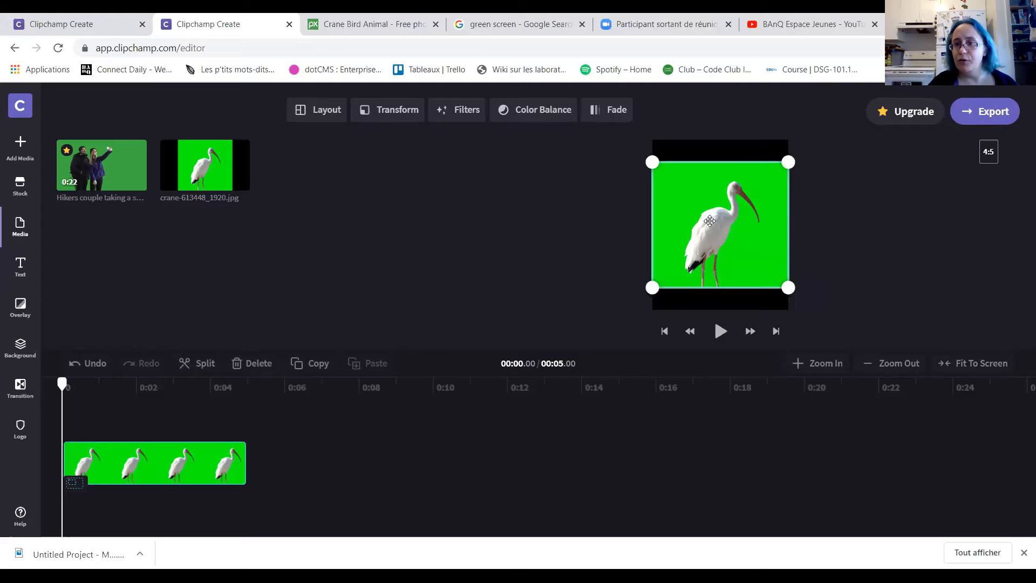
{"action": "mouse_move", "coordinate": [653, 162]}
{"action": "left_mouse_down"}
{"action": "mouse_move", "coordinate": [641, 141]}
{"action": "mouse_move", "coordinate": [672, 180]}
{"action": "mouse_move", "coordinate": [667, 161]}
{"action": "left_mouse_up"}
{"action": "left_click_drag", "start_coordinate": [772, 246], "coordinate": [793, 284]}
{"action": "left_click_drag", "start_coordinate": [734, 207], "coordinate": [739, 224]}
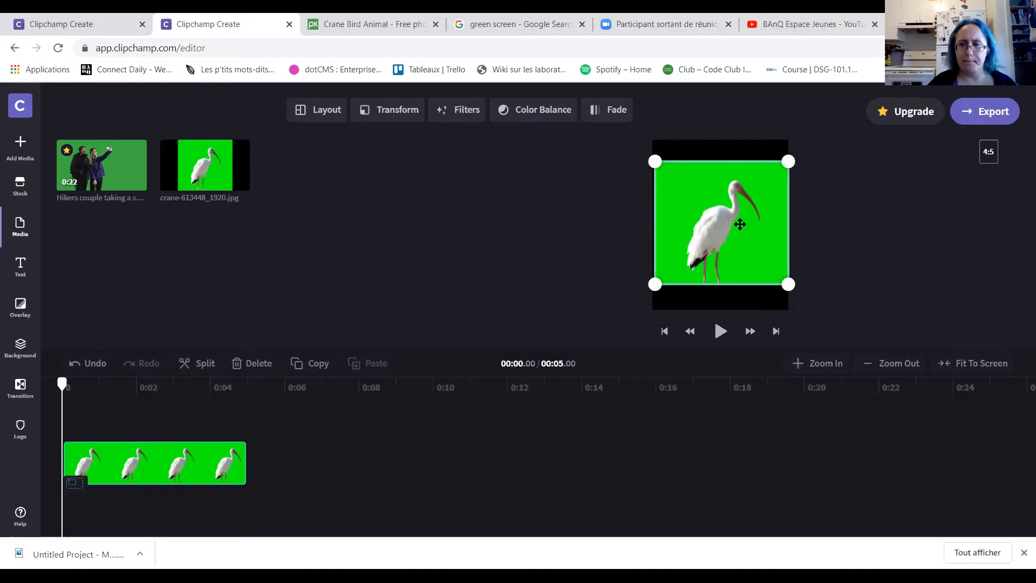
{"action": "left_click", "coordinate": [591, 233]}
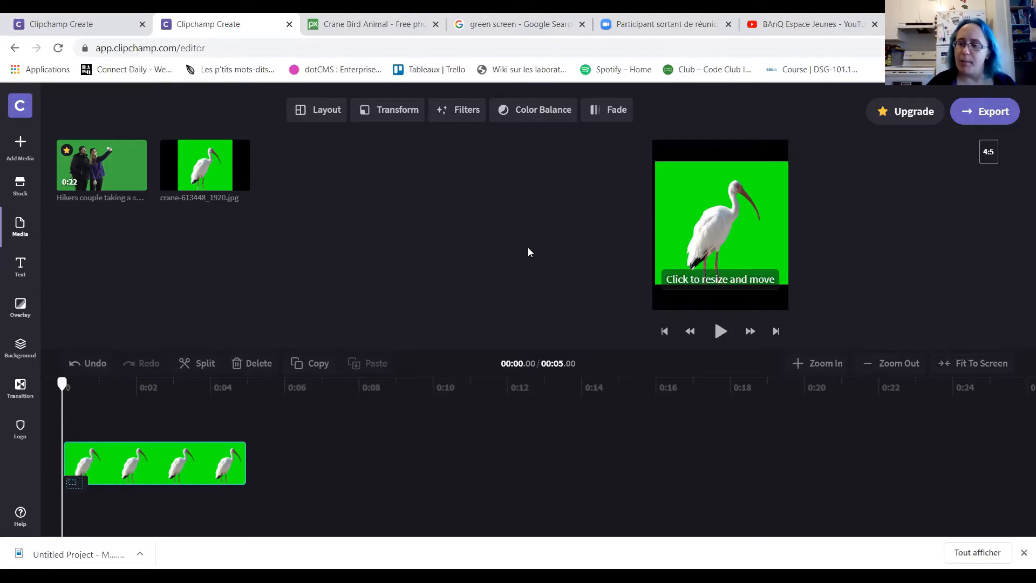
{"action": "left_click", "coordinate": [1021, 551]}
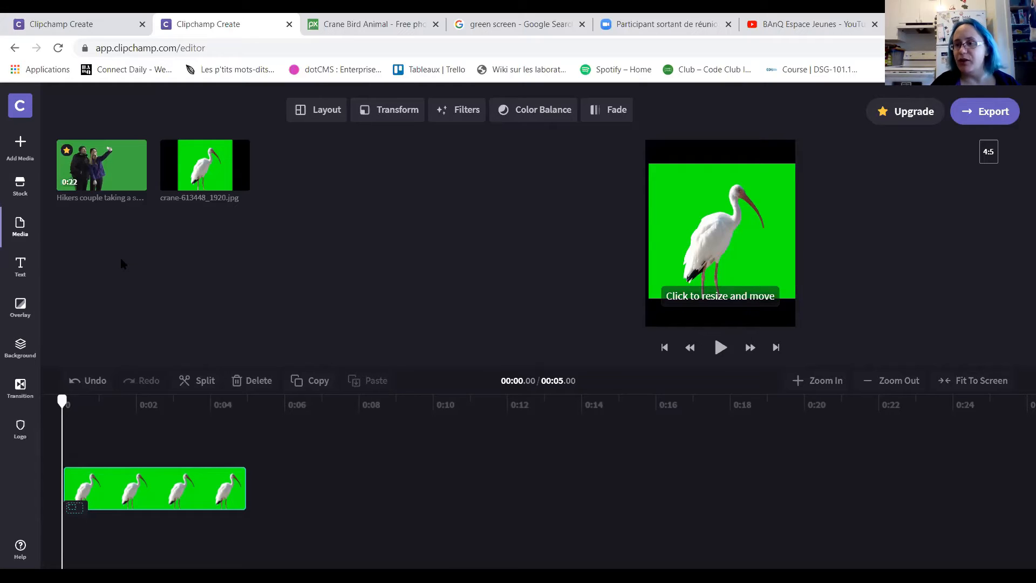
Step: Open the Out of this World collection in the stock video library
{"action": "left_click", "coordinate": [23, 199]}
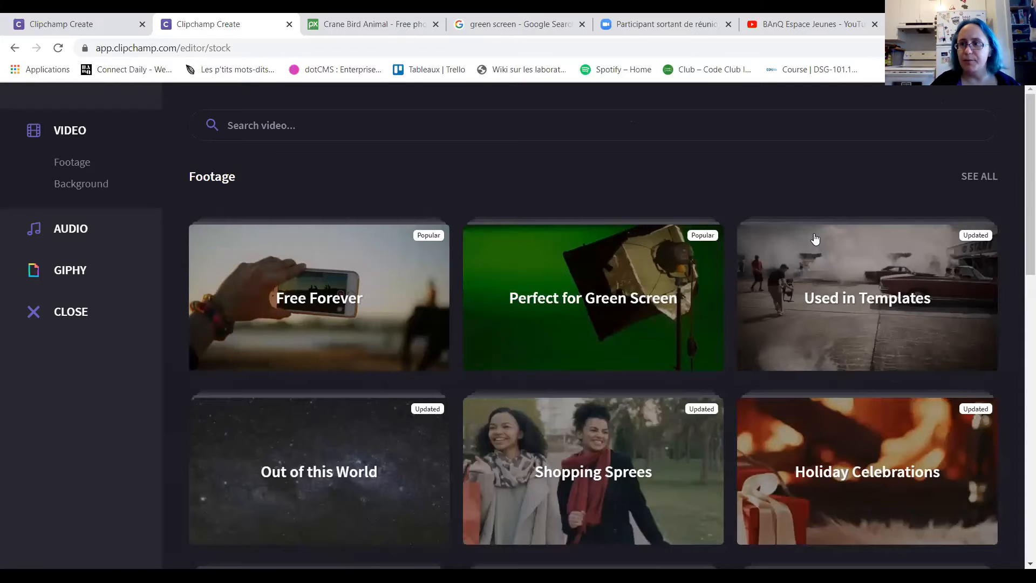
{"action": "left_click_drag", "start_coordinate": [1020, 213], "coordinate": [1019, 241]}
{"action": "left_click", "coordinate": [367, 345]}
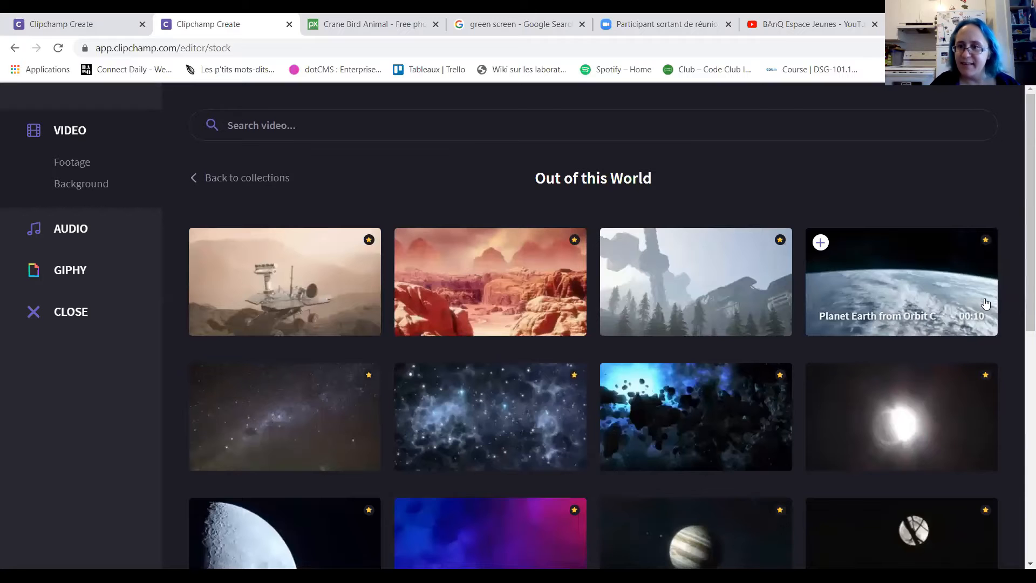
Step: Add the Entering Hyperspace 2 stock clip to the media library and return to the editor
{"action": "scroll", "coordinate": [1019, 219], "scroll_direction": "down", "scroll_amount": 4}
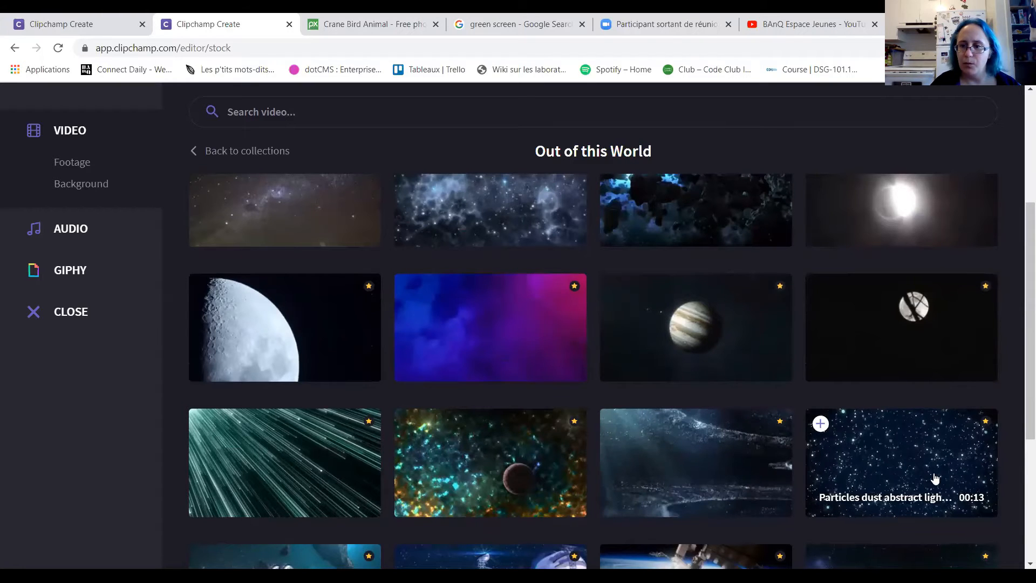
{"action": "scroll", "coordinate": [1019, 312], "scroll_direction": "down", "scroll_amount": 4}
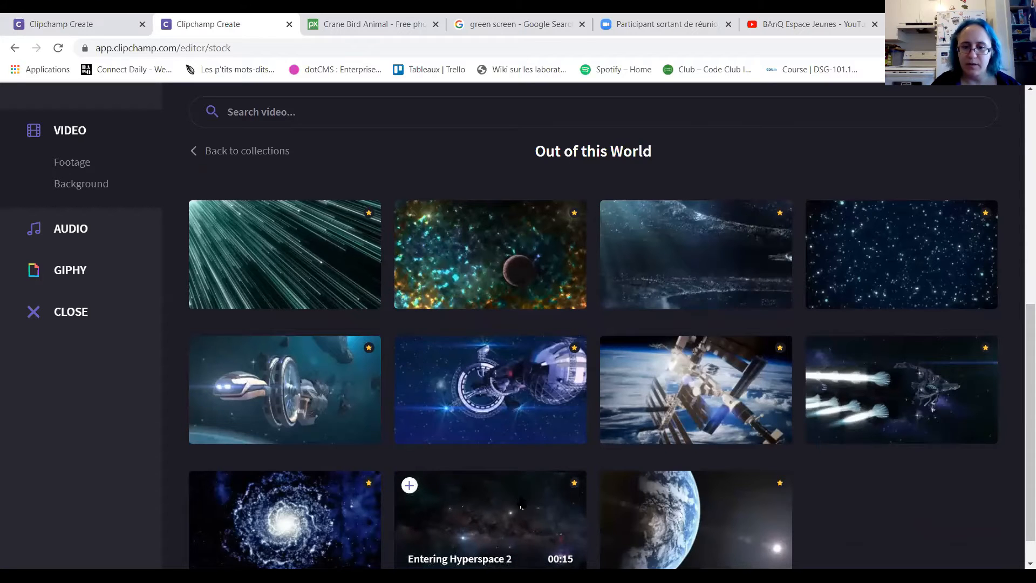
{"action": "left_click", "coordinate": [511, 516]}
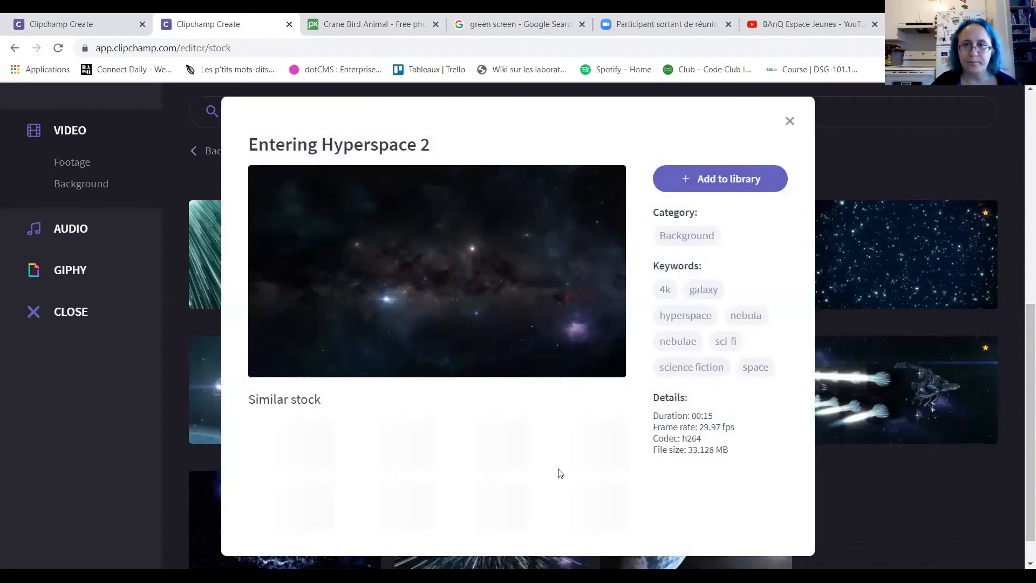
{"action": "left_click", "coordinate": [691, 176]}
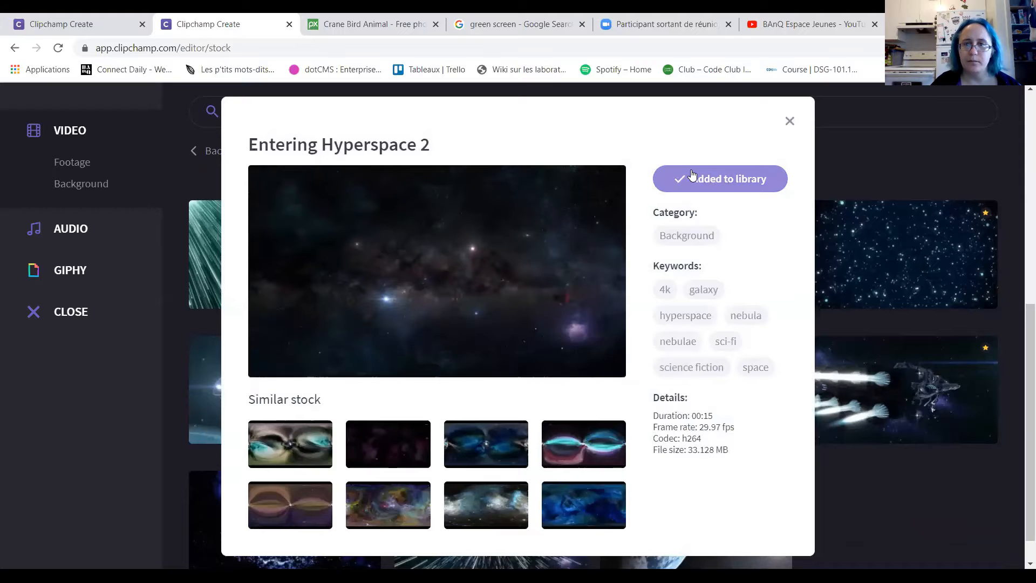
{"action": "left_click", "coordinate": [788, 124]}
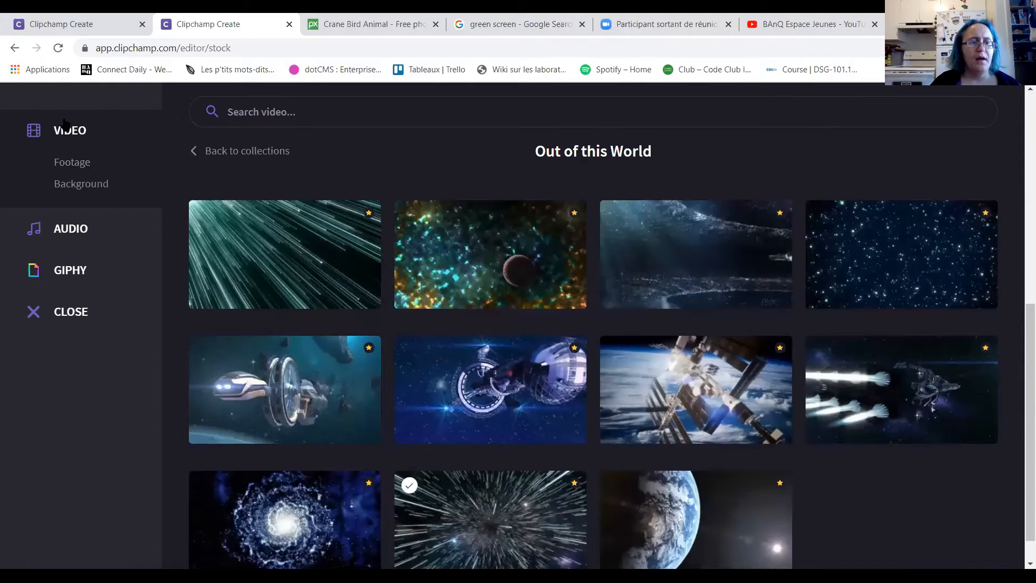
{"action": "left_click", "coordinate": [66, 314]}
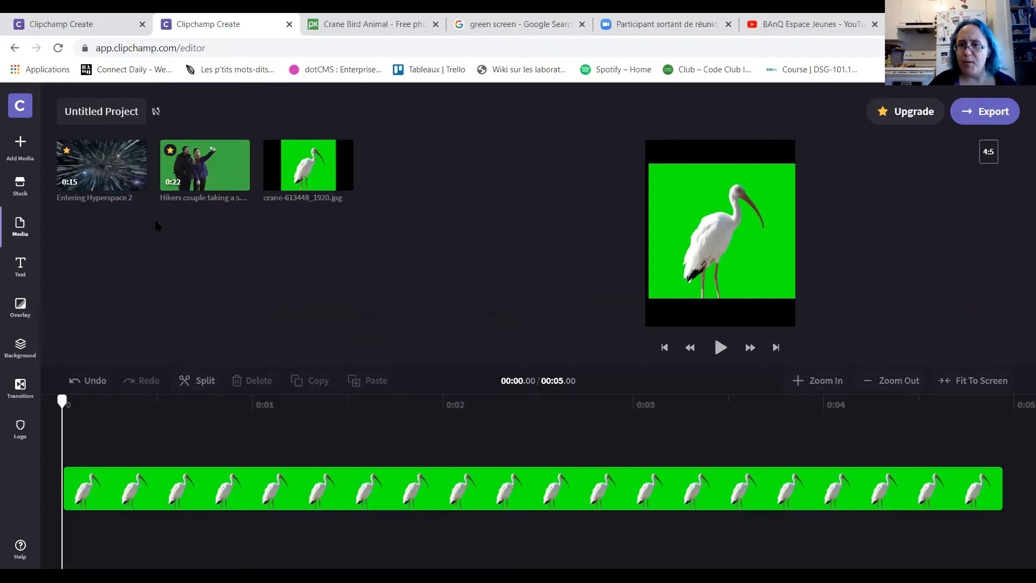
{"action": "mouse_move", "coordinate": [83, 172]}
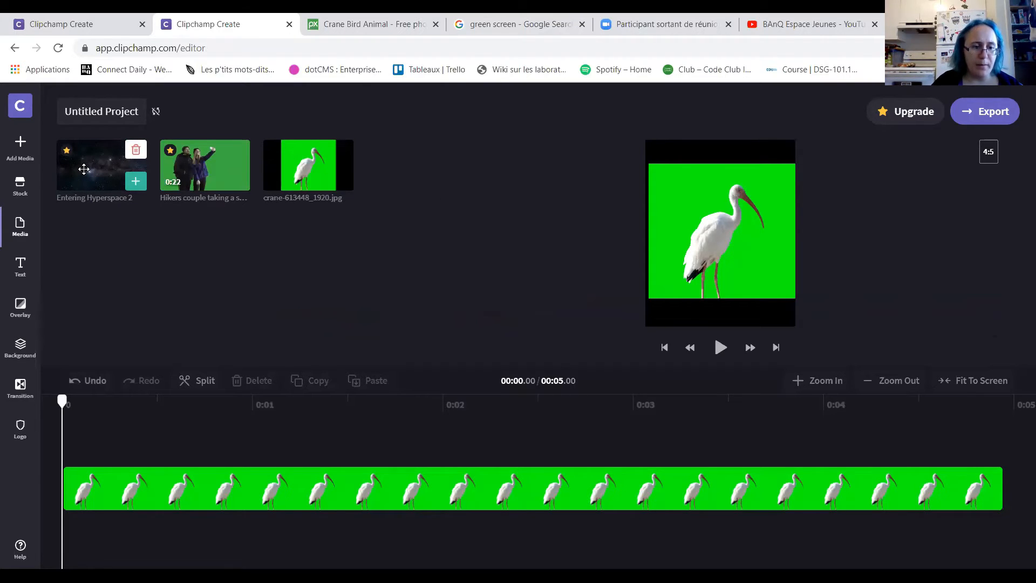
Step: Place the Entering Hyperspace 2 clip on a track beneath the crane image, aligned with the start of the timeline
{"action": "left_click_drag", "start_coordinate": [83, 170], "coordinate": [111, 512]}
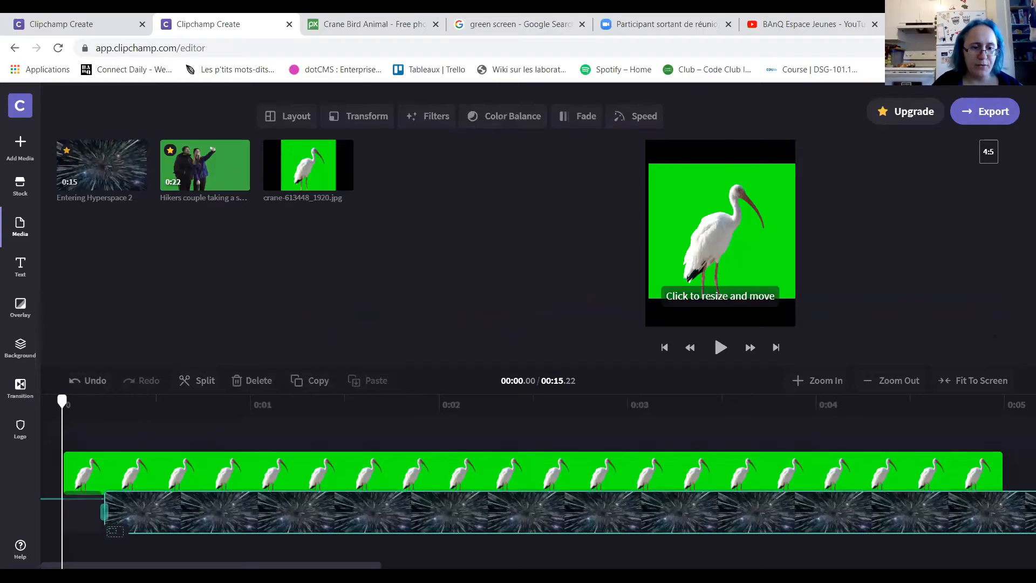
{"action": "left_click", "coordinate": [184, 522]}
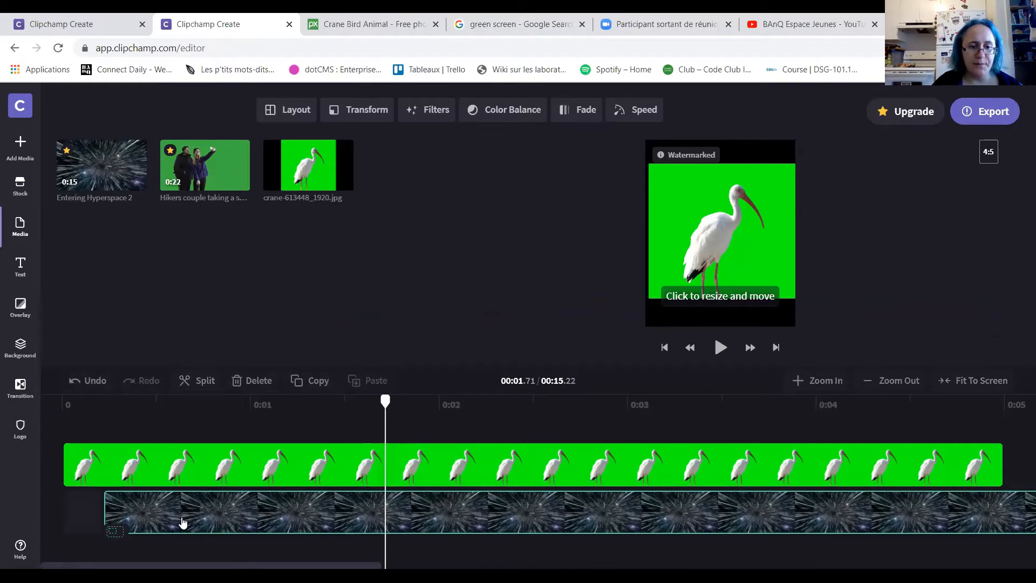
{"action": "left_click_drag", "start_coordinate": [183, 522], "coordinate": [131, 504]}
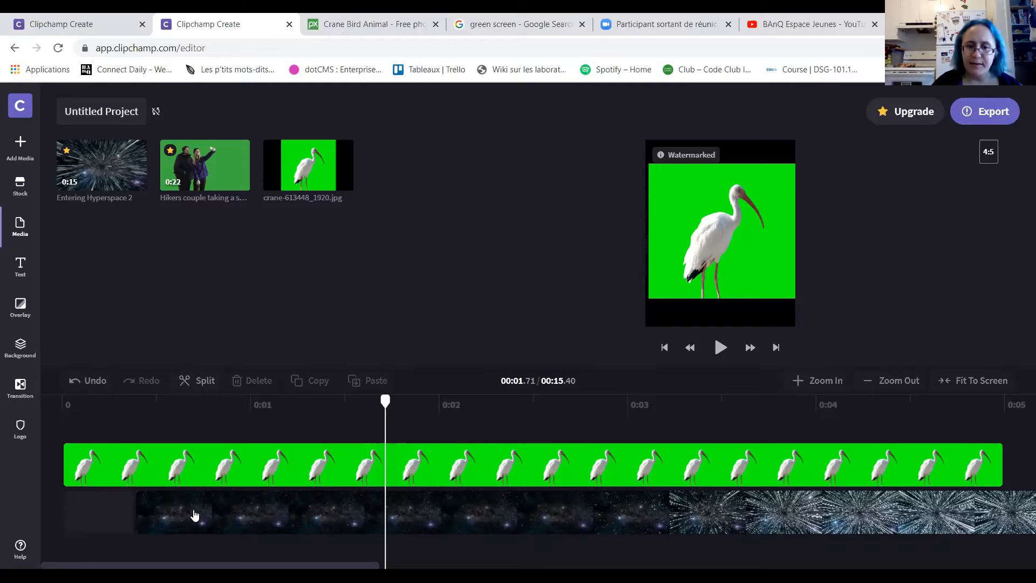
{"action": "left_click_drag", "start_coordinate": [193, 514], "coordinate": [123, 515]}
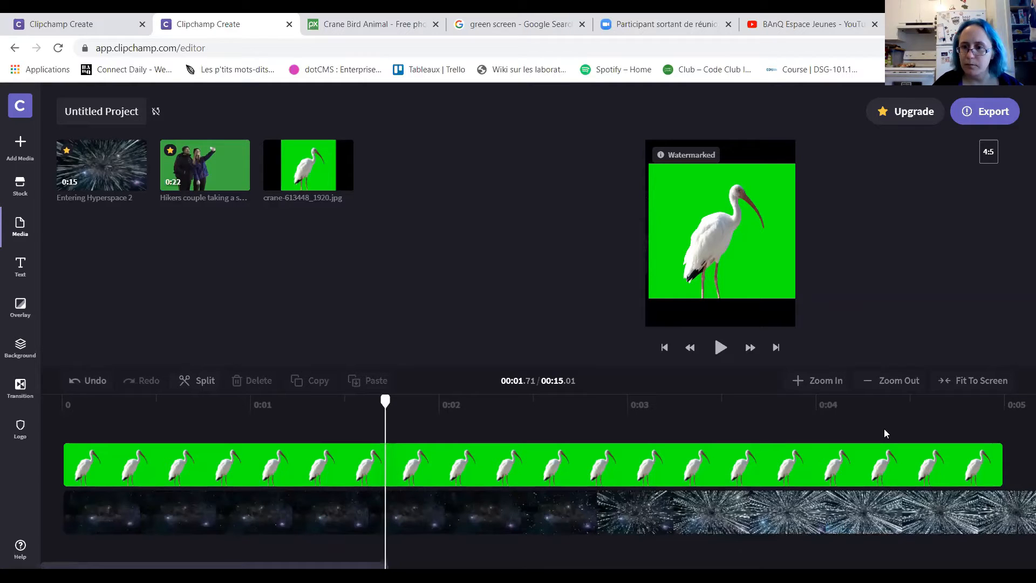
Step: Extend the crane image on the timeline so it ends together with the Entering Hyperspace 2 clip, at about 15 seconds
{"action": "left_click", "coordinate": [881, 383]}
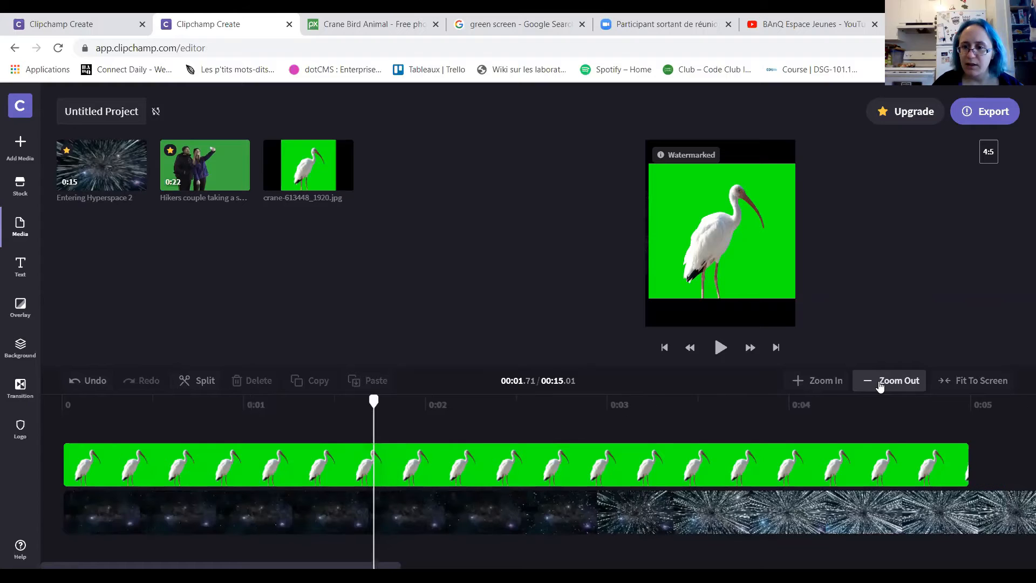
{"action": "left_click", "coordinate": [881, 384]}
{"action": "left_click", "coordinate": [880, 385]}
{"action": "left_click", "coordinate": [881, 384]}
{"action": "left_click", "coordinate": [880, 384]}
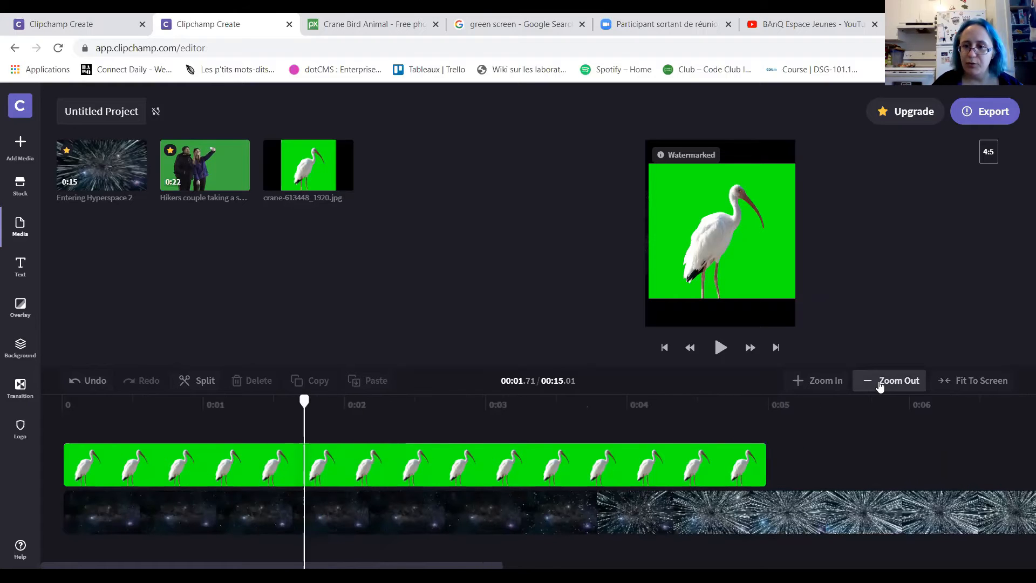
{"action": "left_click", "coordinate": [881, 384]}
{"action": "left_click", "coordinate": [880, 384]}
{"action": "left_click", "coordinate": [880, 385]}
{"action": "left_click", "coordinate": [880, 384]}
{"action": "left_click", "coordinate": [880, 385]}
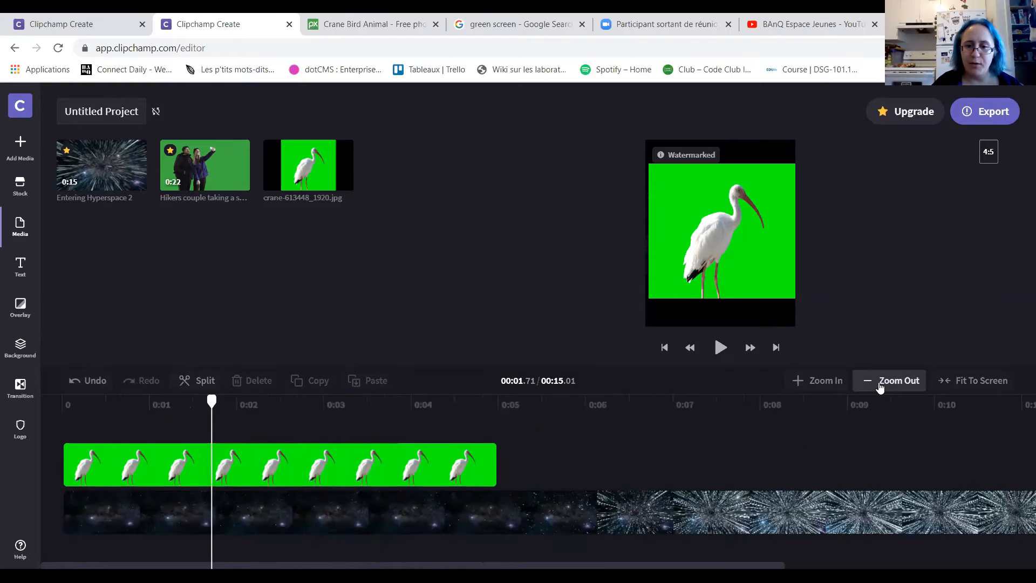
{"action": "left_click", "coordinate": [881, 385]}
{"action": "left_click", "coordinate": [881, 385]}
{"action": "left_click", "coordinate": [880, 384]}
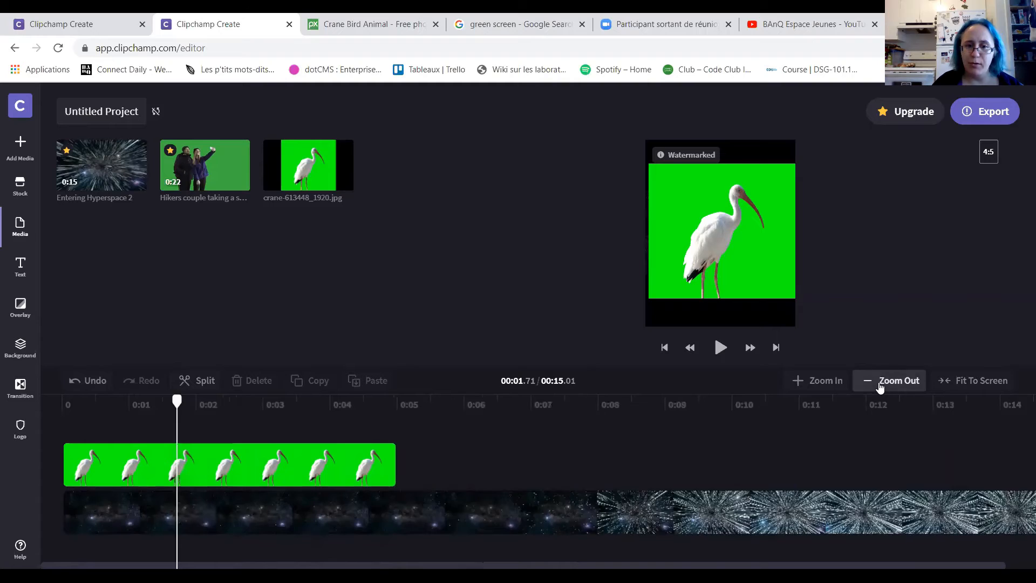
{"action": "left_click", "coordinate": [880, 384]}
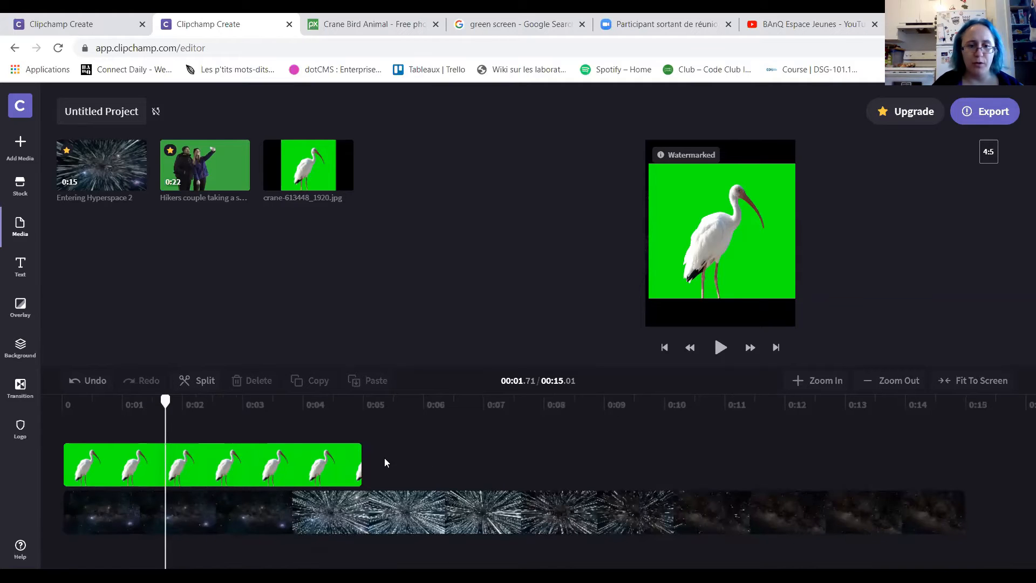
{"action": "left_click", "coordinate": [295, 472]}
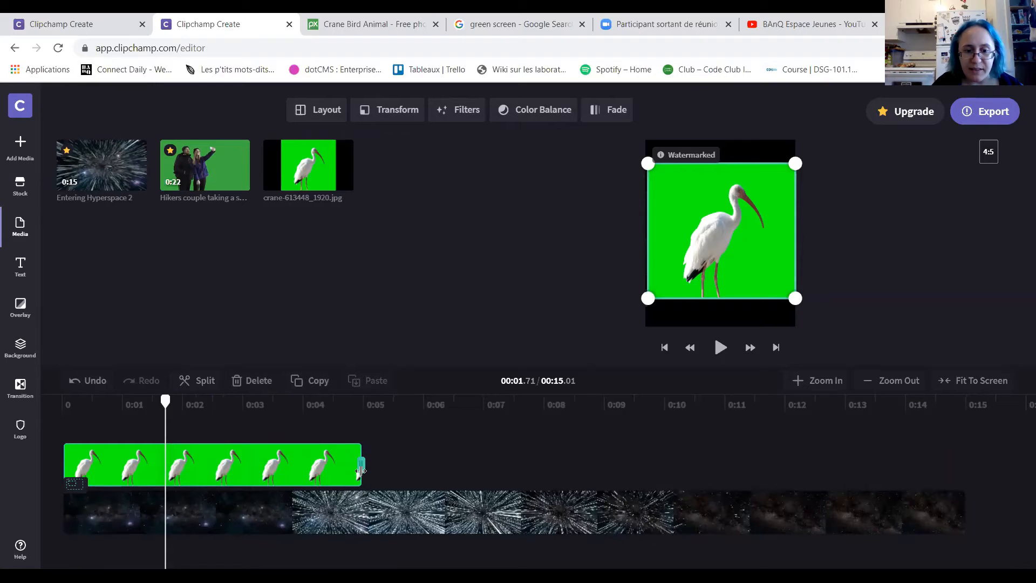
{"action": "left_click_drag", "start_coordinate": [359, 469], "coordinate": [963, 471]}
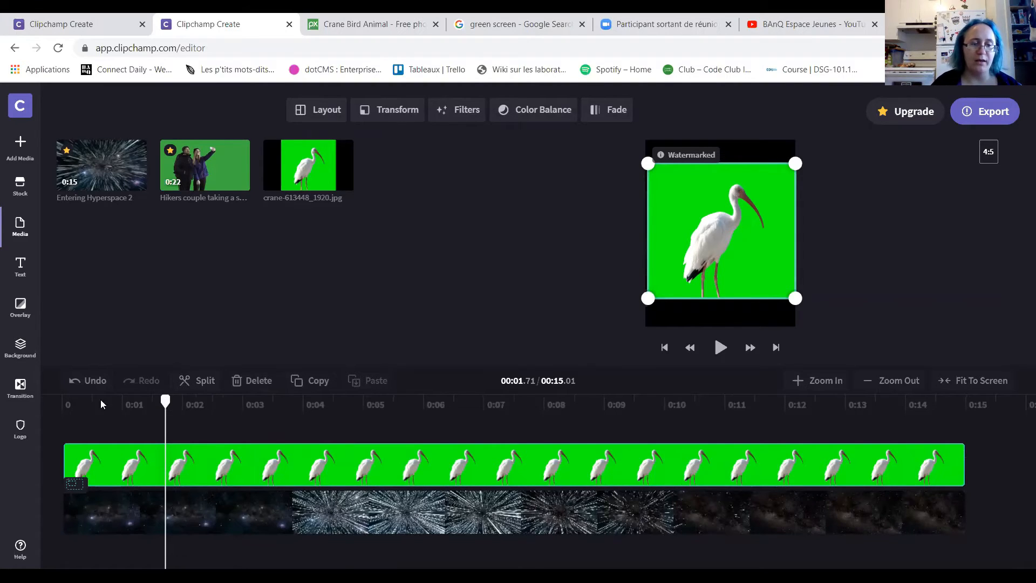
Step: Apply the Green Screen filter to the crane image and play the video from the beginning
{"action": "left_click", "coordinate": [61, 403]}
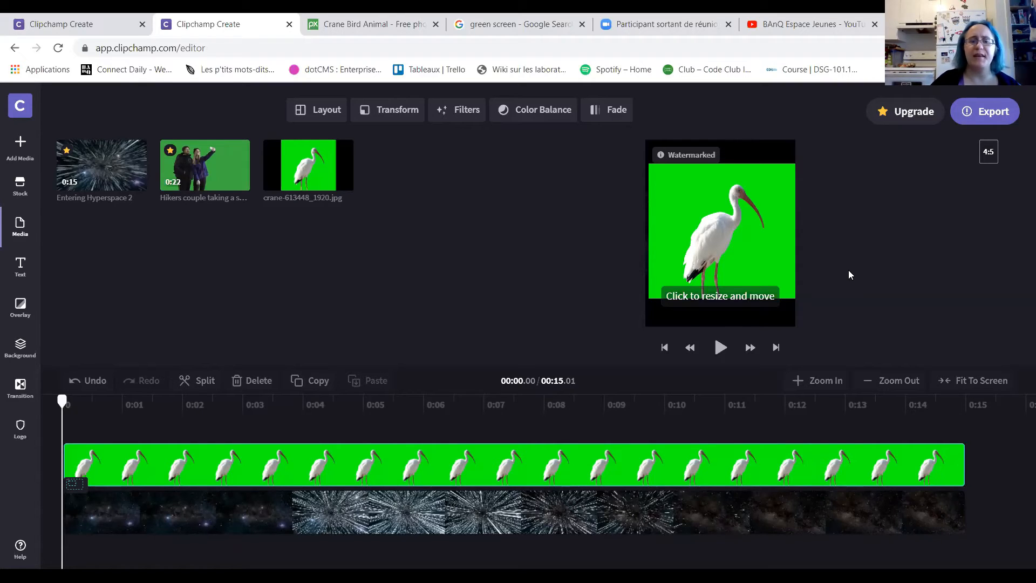
{"action": "left_click", "coordinate": [757, 228]}
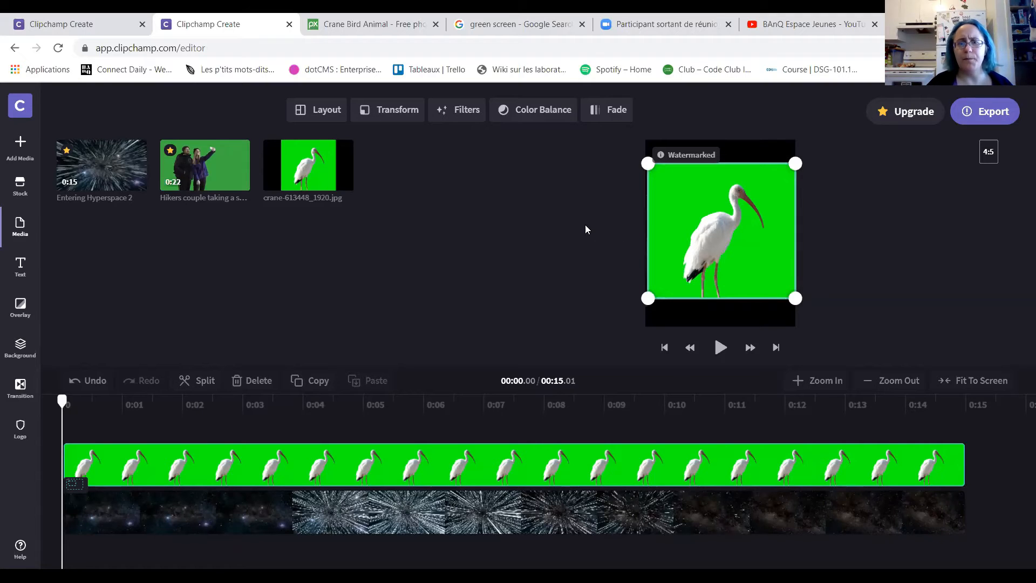
{"action": "left_click", "coordinate": [471, 113]}
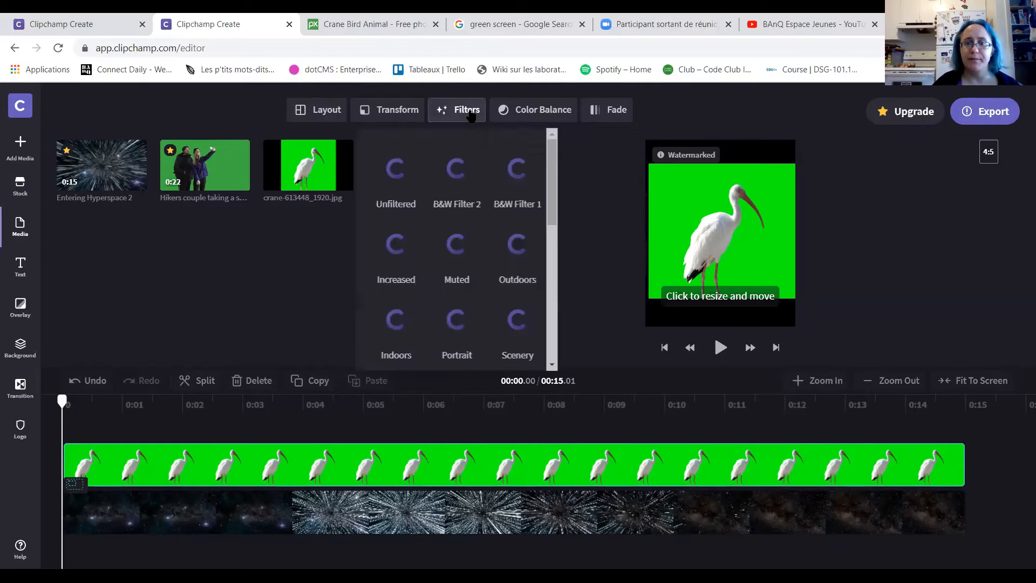
{"action": "left_click_drag", "start_coordinate": [552, 158], "coordinate": [564, 303]}
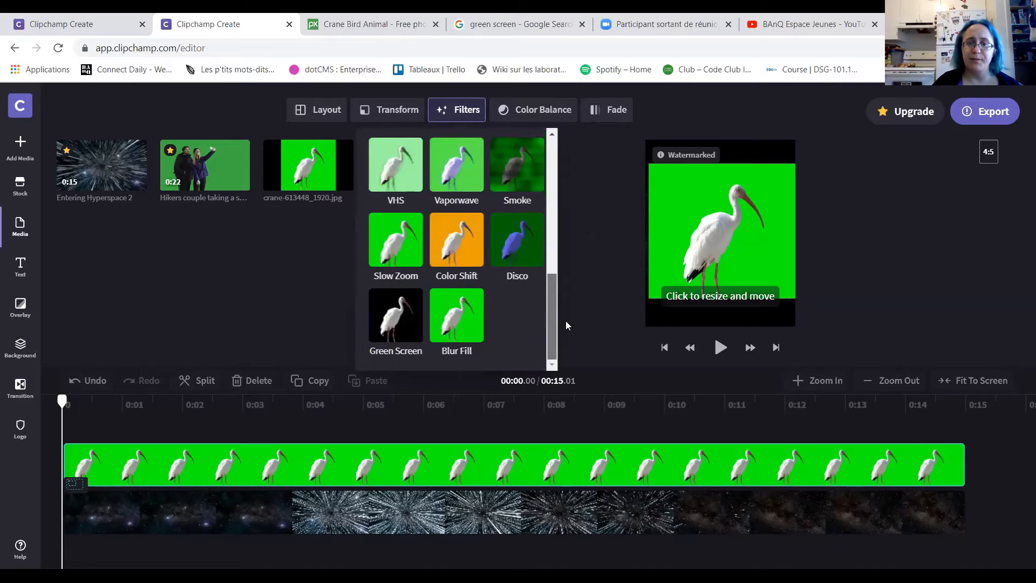
{"action": "left_click", "coordinate": [401, 325]}
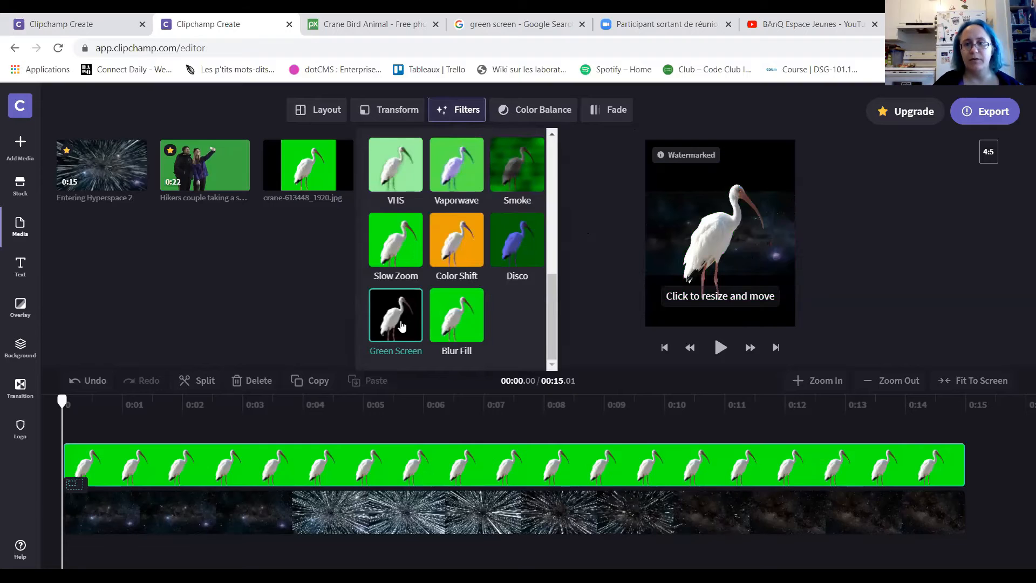
{"action": "left_click", "coordinate": [610, 324]}
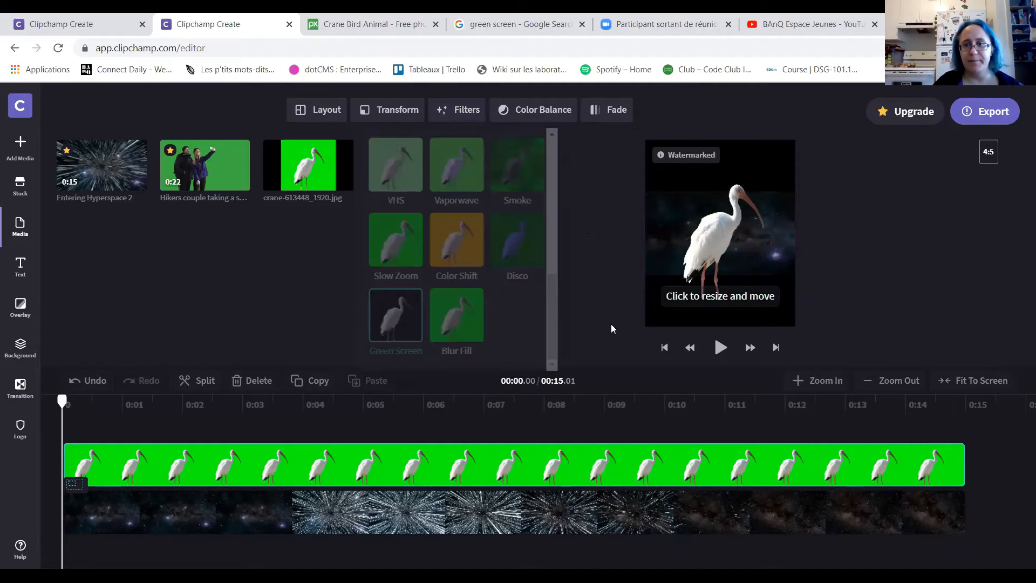
{"action": "left_click", "coordinate": [721, 354]}
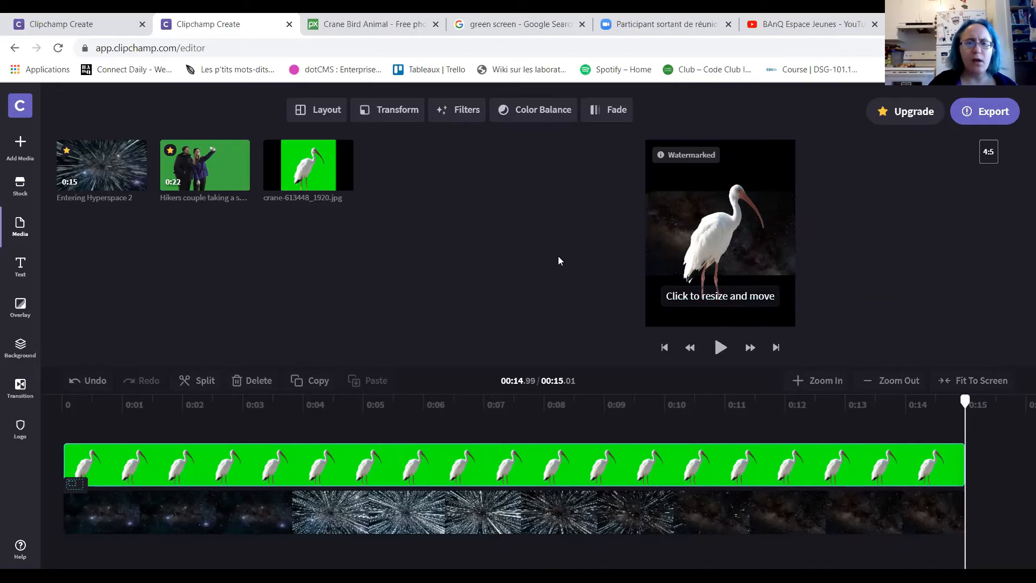
Step: Resize the Entering Hyperspace 2 clip with Crop to fill and play the video again
{"action": "left_click", "coordinate": [452, 515]}
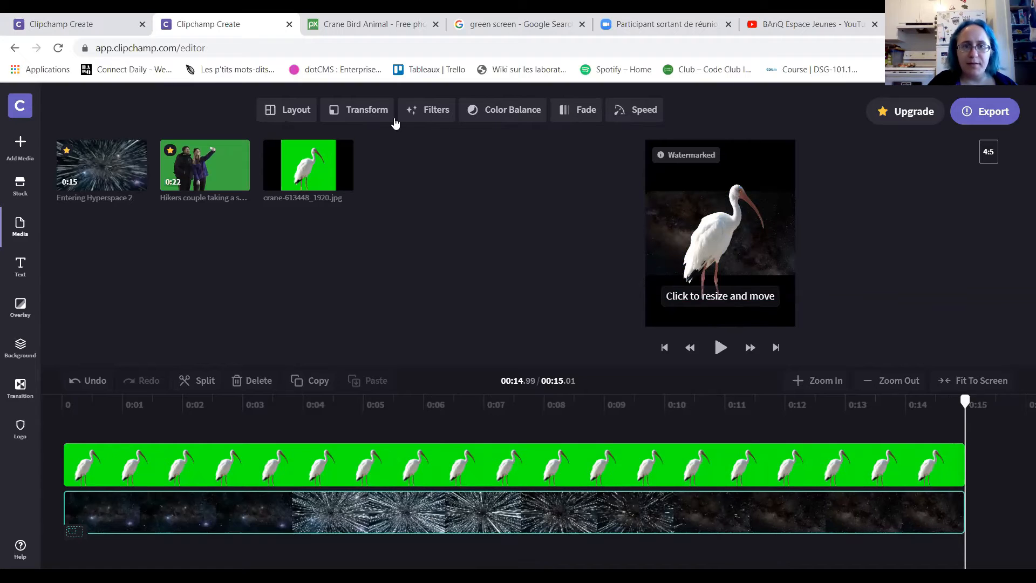
{"action": "left_click", "coordinate": [376, 114]}
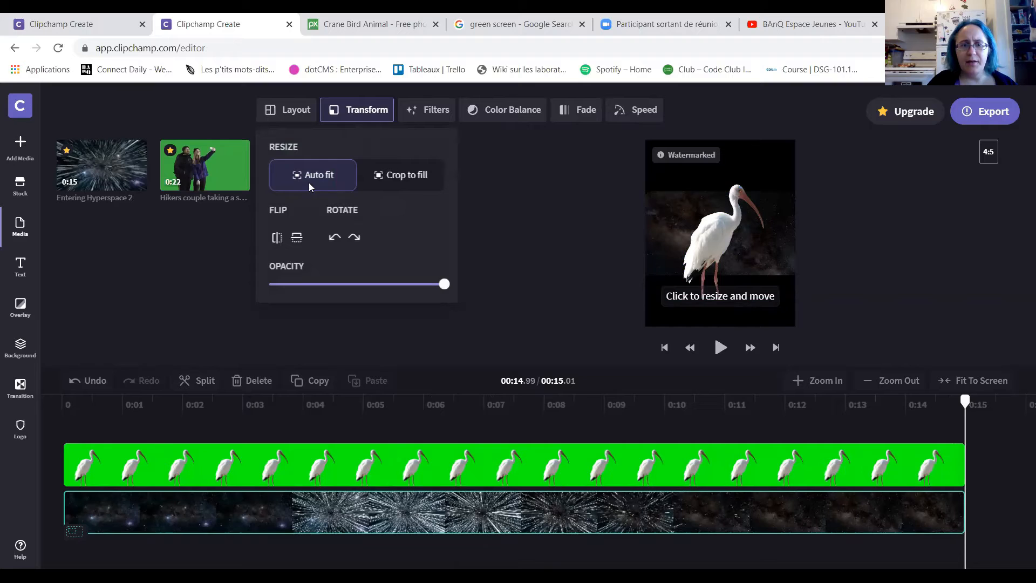
{"action": "left_click", "coordinate": [396, 178]}
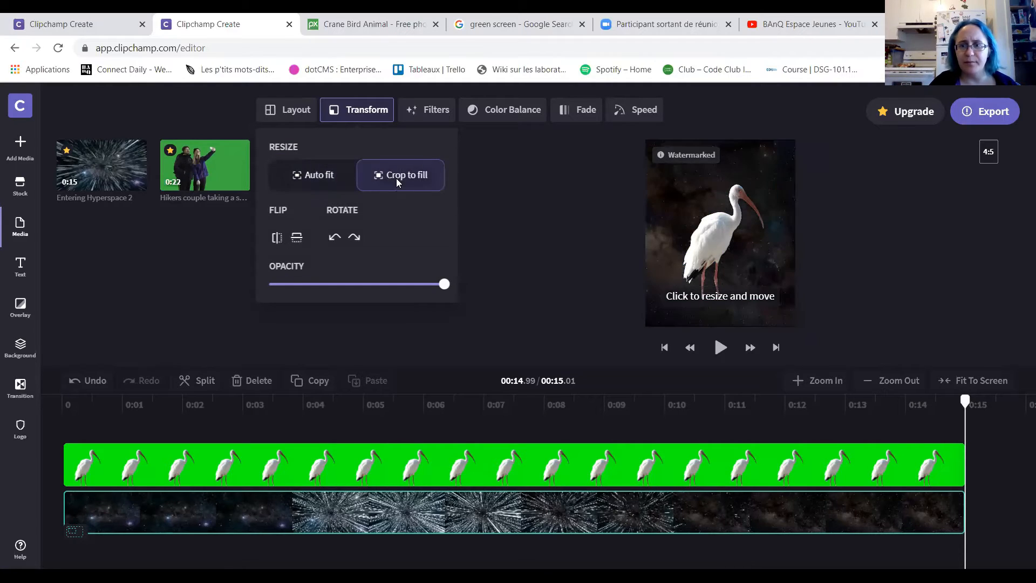
{"action": "left_click", "coordinate": [585, 209]}
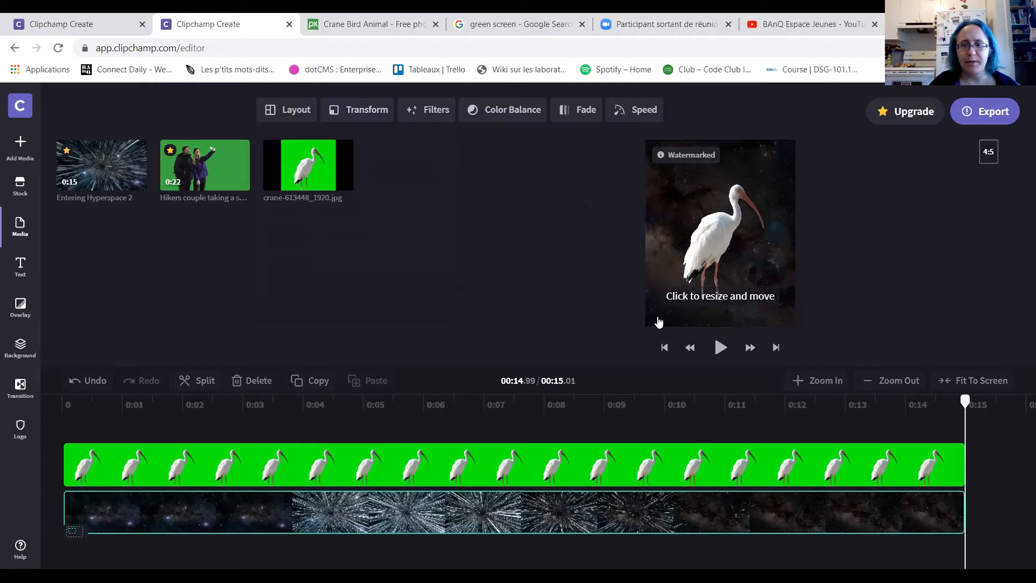
{"action": "left_click", "coordinate": [720, 348]}
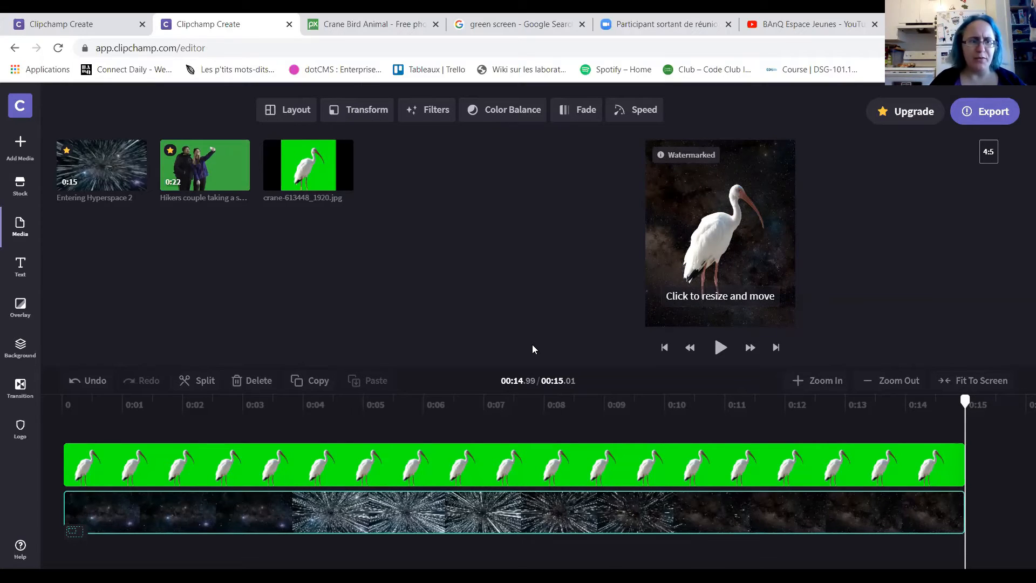
Step: Open the Heroic Theme Music collection in the stock audio library
{"action": "left_click", "coordinate": [20, 186]}
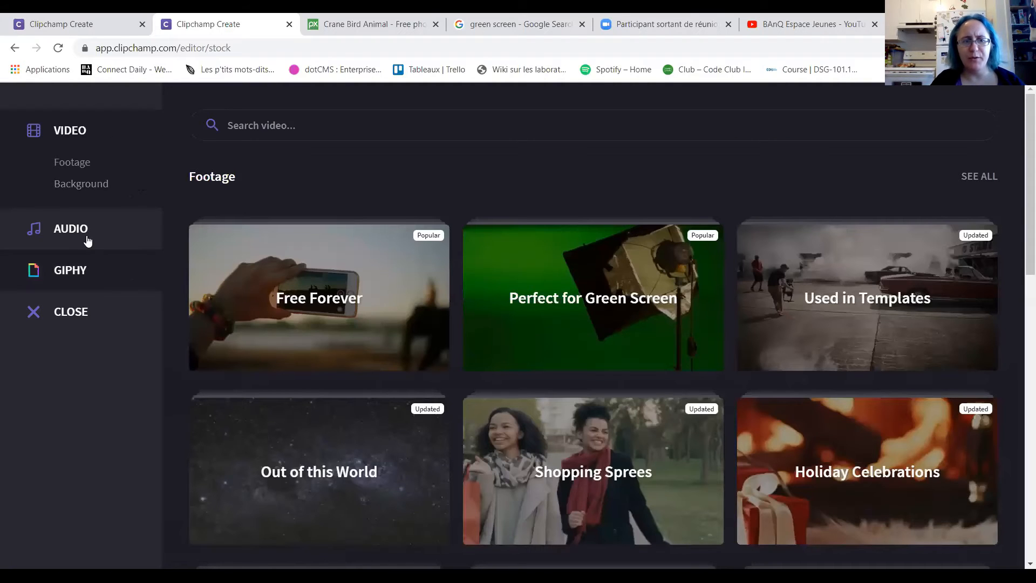
{"action": "left_click", "coordinate": [71, 229]}
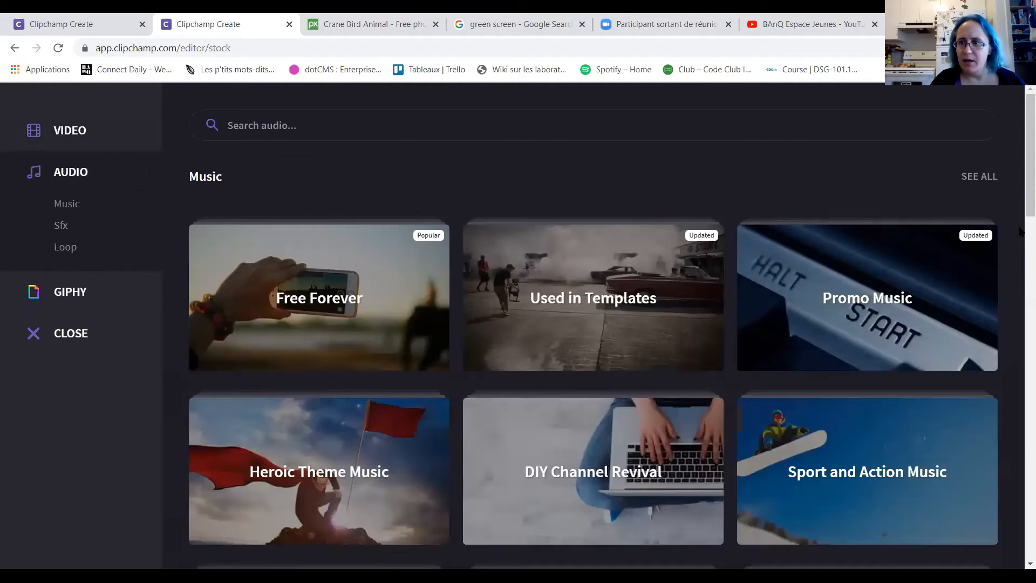
{"action": "scroll", "coordinate": [1020, 229], "scroll_direction": "down", "scroll_amount": 1}
{"action": "scroll", "coordinate": [1019, 229], "scroll_direction": "down", "scroll_amount": 4}
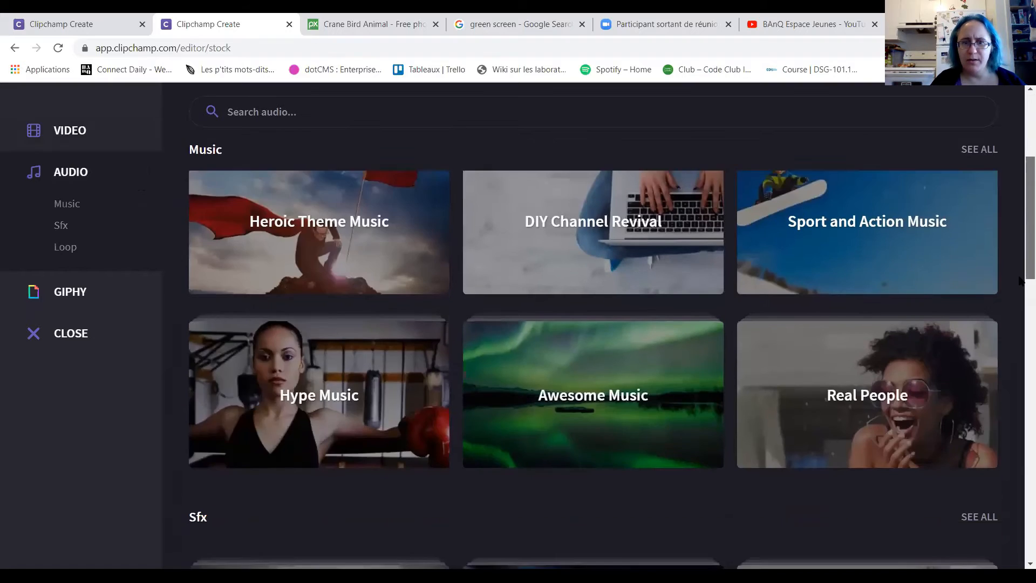
{"action": "scroll", "coordinate": [770, 238], "scroll_direction": "up", "scroll_amount": 2}
{"action": "left_click", "coordinate": [399, 292]}
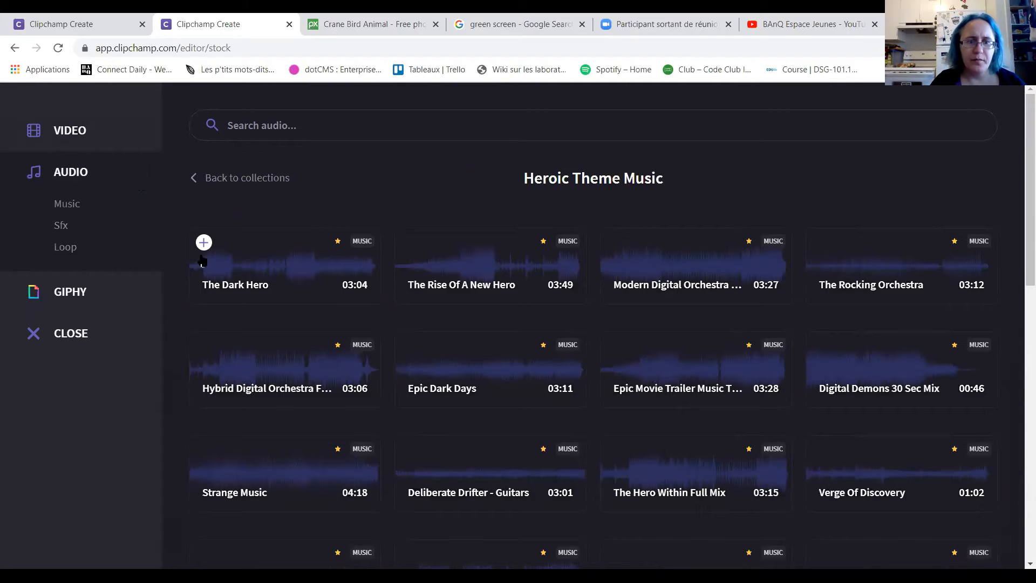
Step: Preview The Dark Hero, The Rise Of A New Hero, The Rocking Orchestra, Modern Digital Orchestra Full Mix and Hybrid Digital Orchestra Full Mix
{"action": "left_click", "coordinate": [276, 290]}
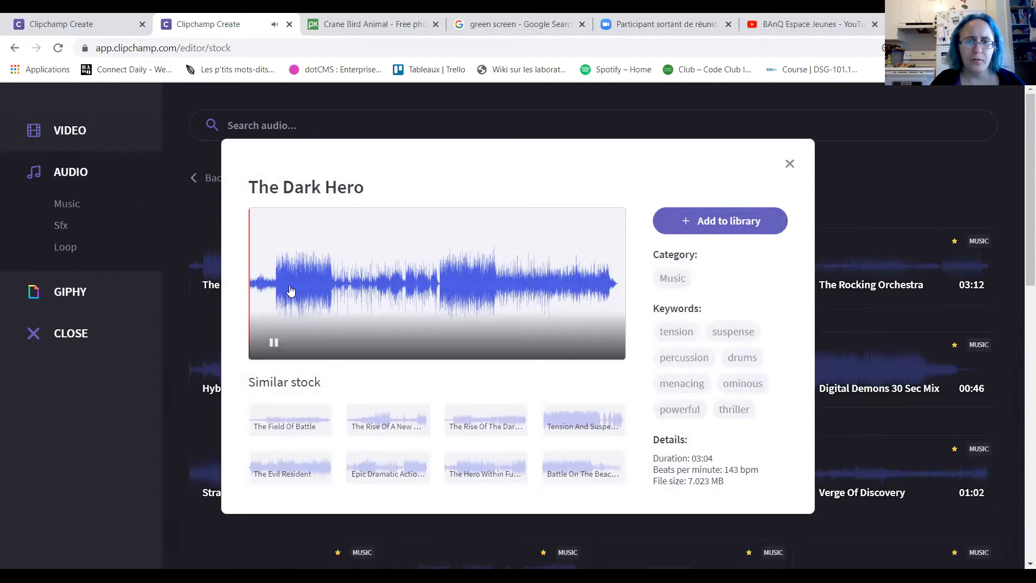
{"action": "left_click", "coordinate": [791, 164]}
{"action": "left_click", "coordinate": [541, 263]}
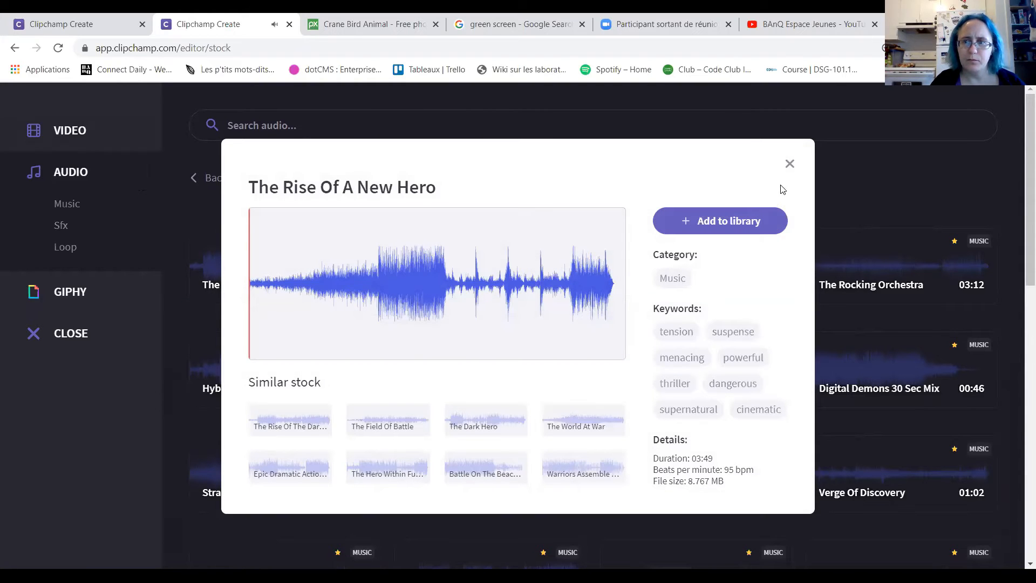
{"action": "left_click", "coordinate": [789, 164]}
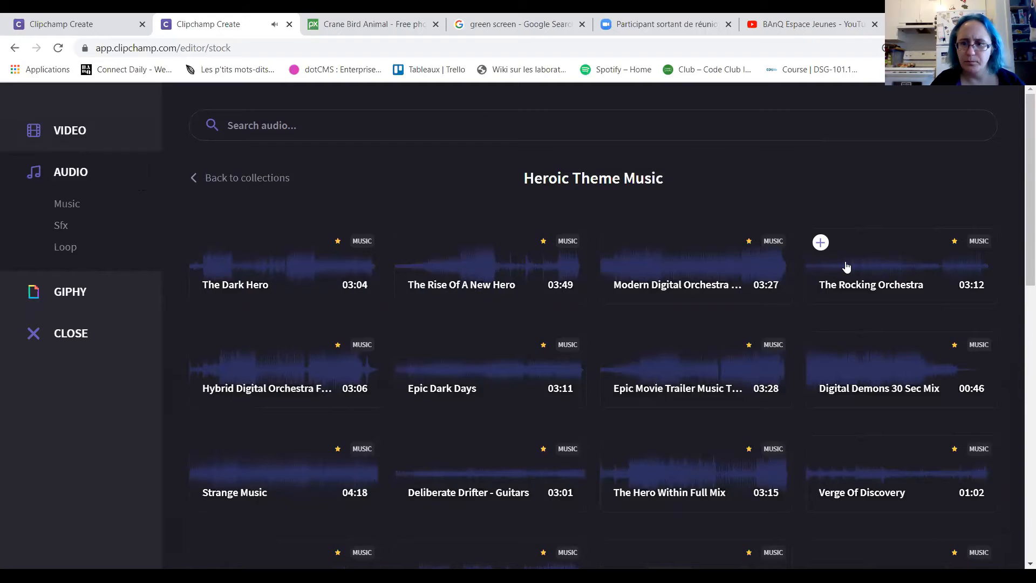
{"action": "left_click", "coordinate": [848, 267]}
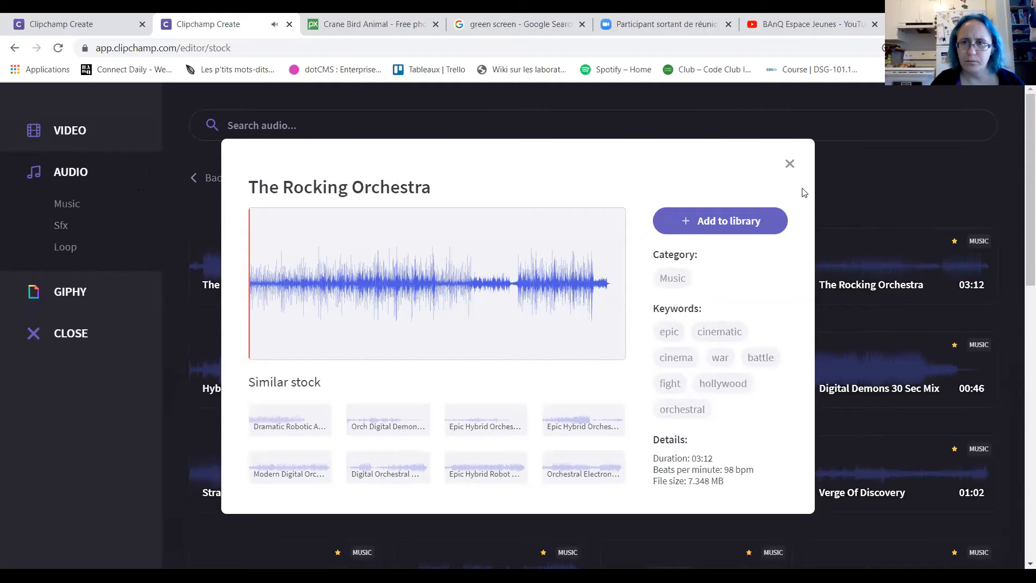
{"action": "left_click", "coordinate": [790, 164]}
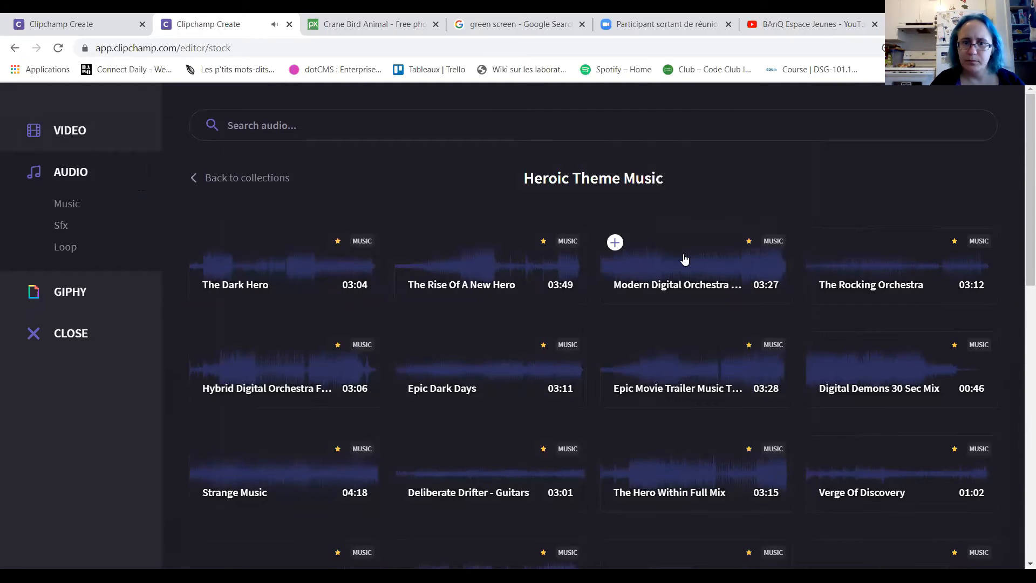
{"action": "left_click", "coordinate": [683, 254]}
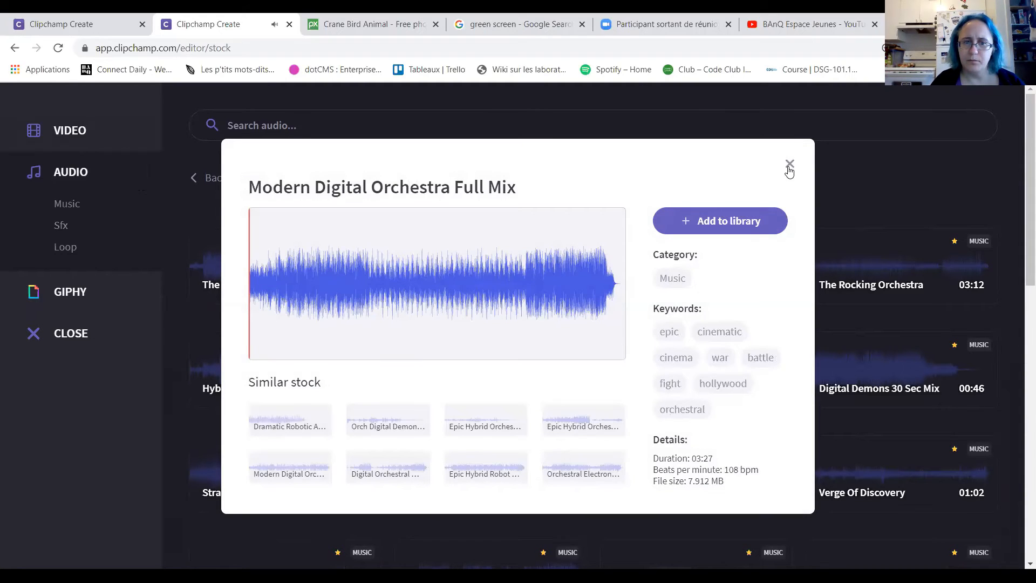
{"action": "left_click", "coordinate": [789, 164]}
{"action": "left_click", "coordinate": [297, 365]}
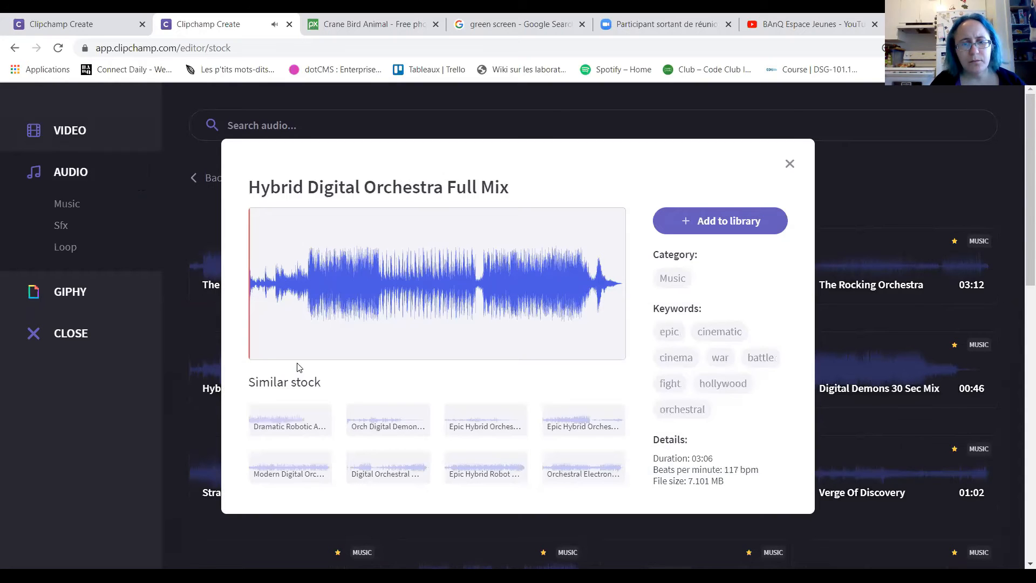
{"action": "left_click", "coordinate": [789, 164]}
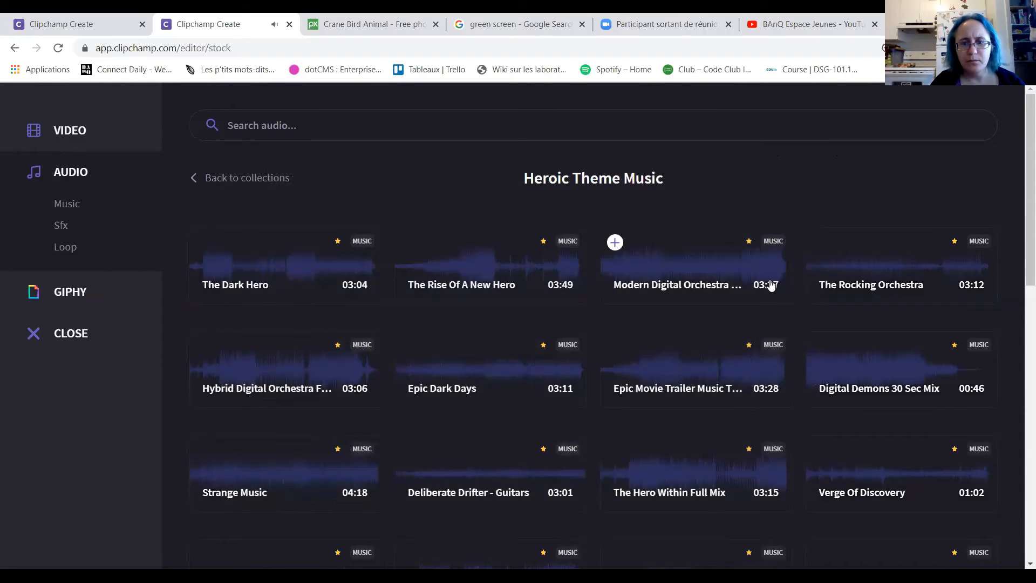
Step: Preview Digital Demons 30 Sec Mix and Strange Music, and add Strange Music to the media library before closing the stock collection
{"action": "left_click", "coordinate": [897, 372]}
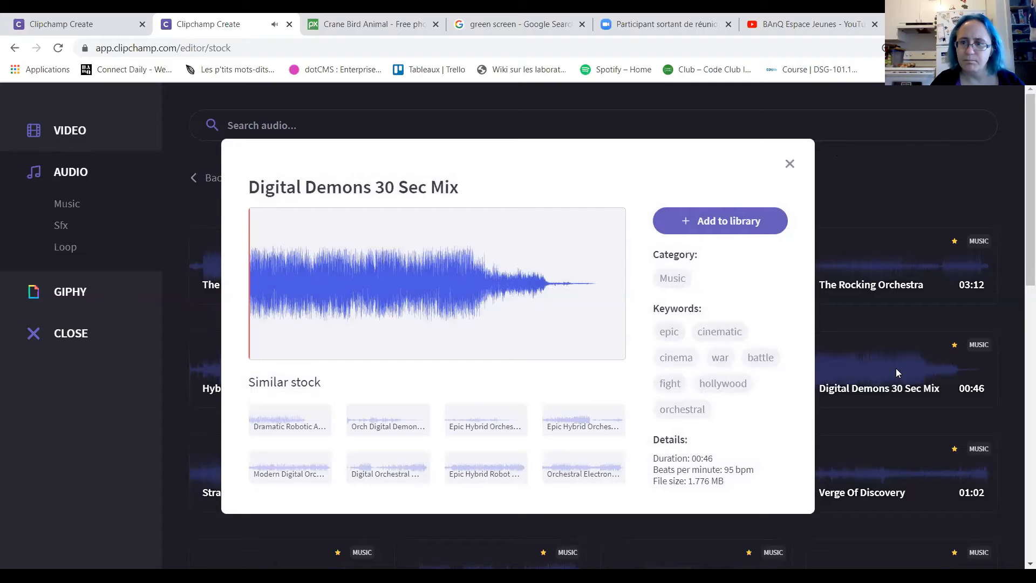
{"action": "left_click", "coordinate": [788, 164]}
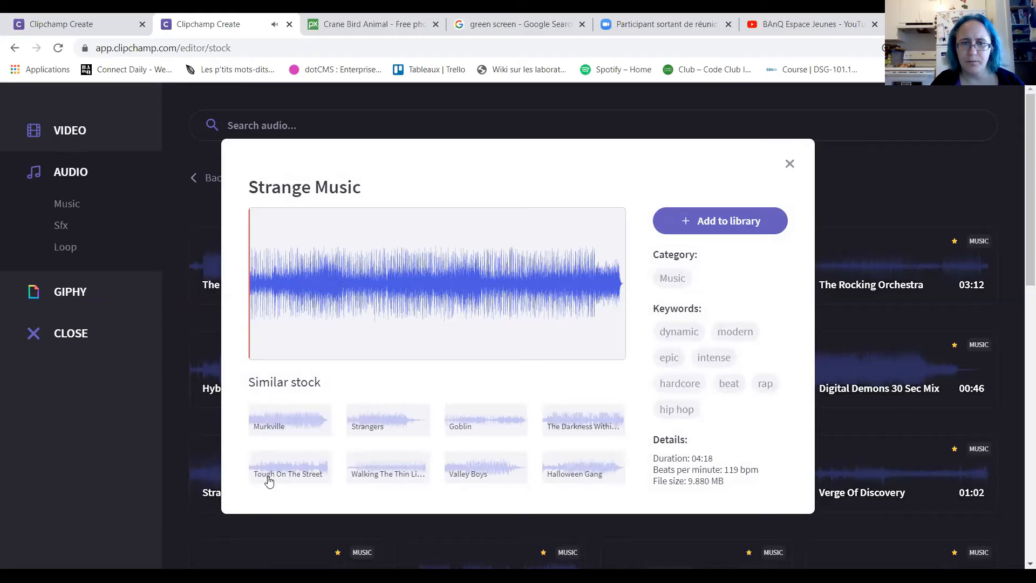
{"action": "left_click", "coordinate": [729, 226]}
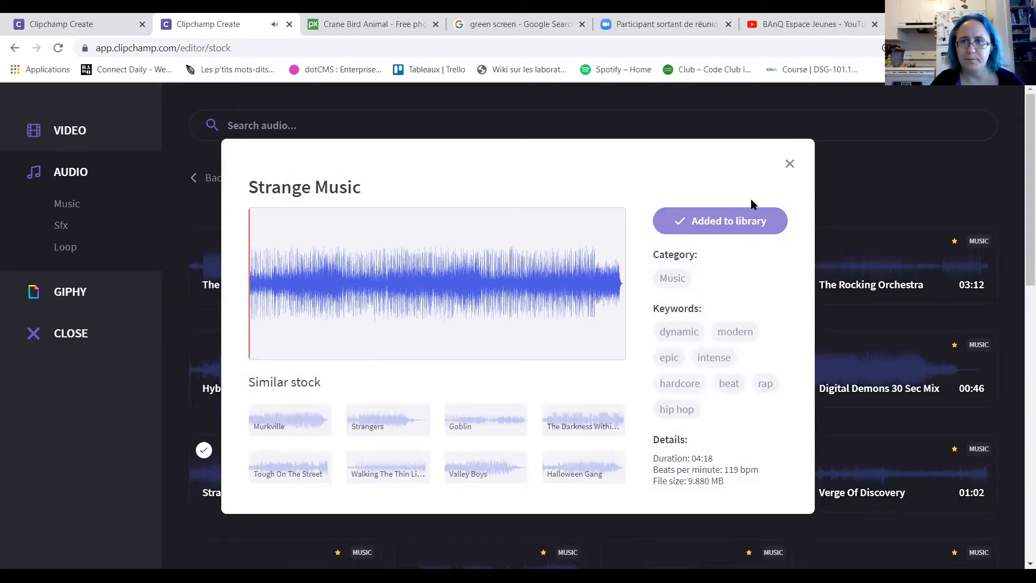
{"action": "left_click", "coordinate": [791, 165]}
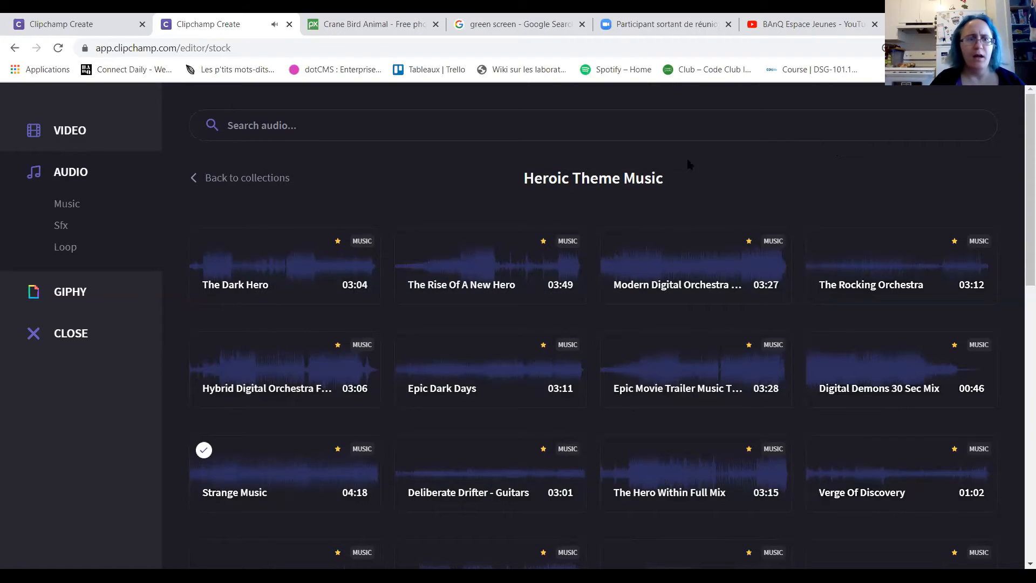
{"action": "left_click", "coordinate": [62, 337]}
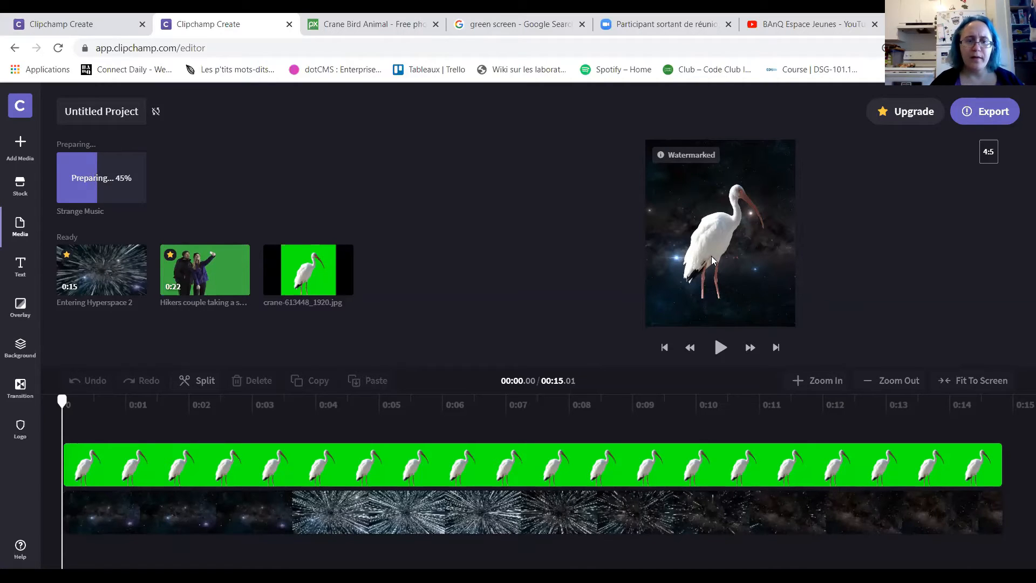
Step: Place the hikers couple clip at the start of a new track above the crane image
{"action": "mouse_move", "coordinate": [176, 289]}
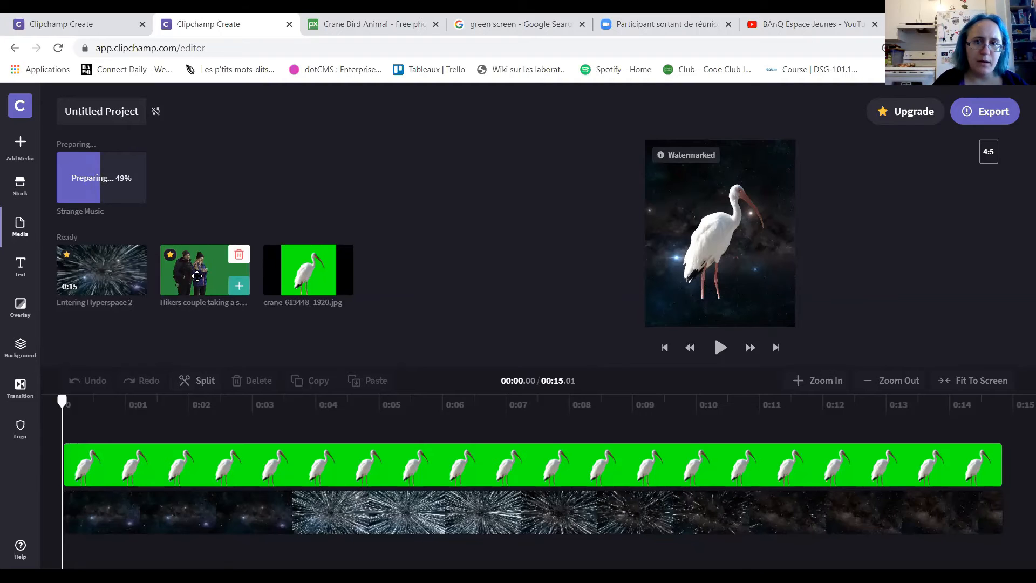
{"action": "left_click_drag", "start_coordinate": [197, 275], "coordinate": [162, 463]}
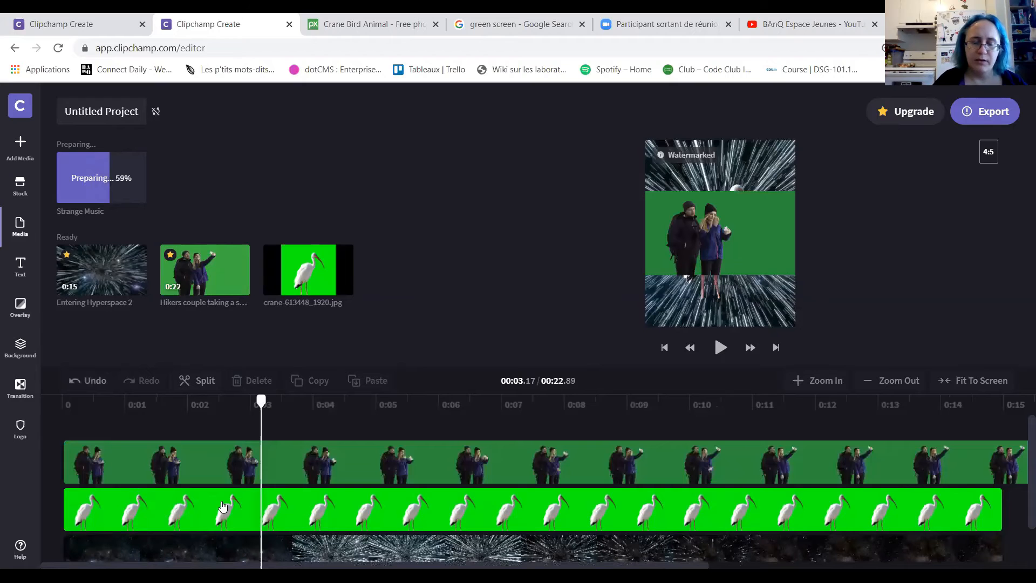
Step: Apply the Green Screen filter to the hikers clip and resize it with Crop to fill
{"action": "left_click", "coordinate": [202, 466]}
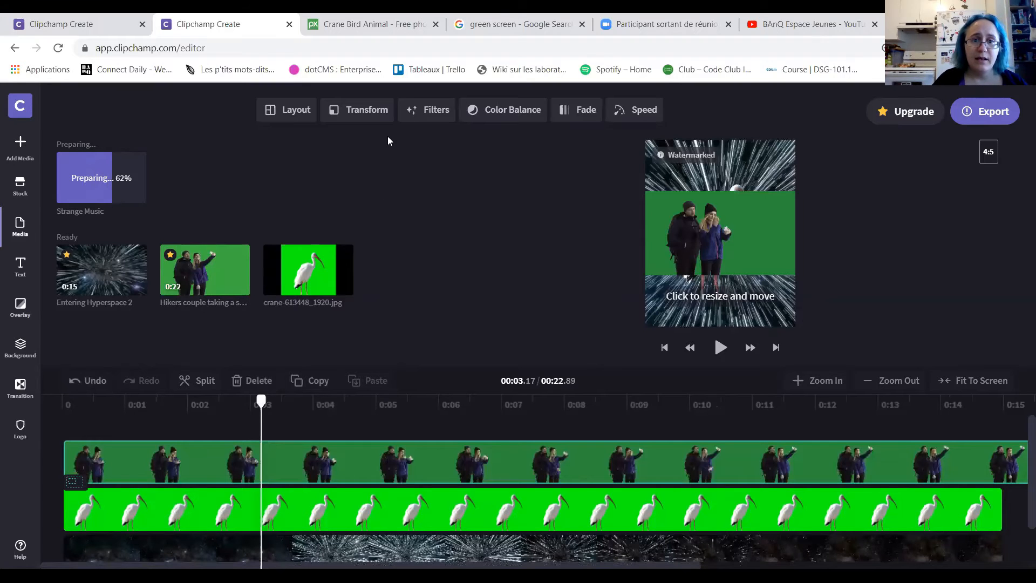
{"action": "left_click", "coordinate": [441, 110]}
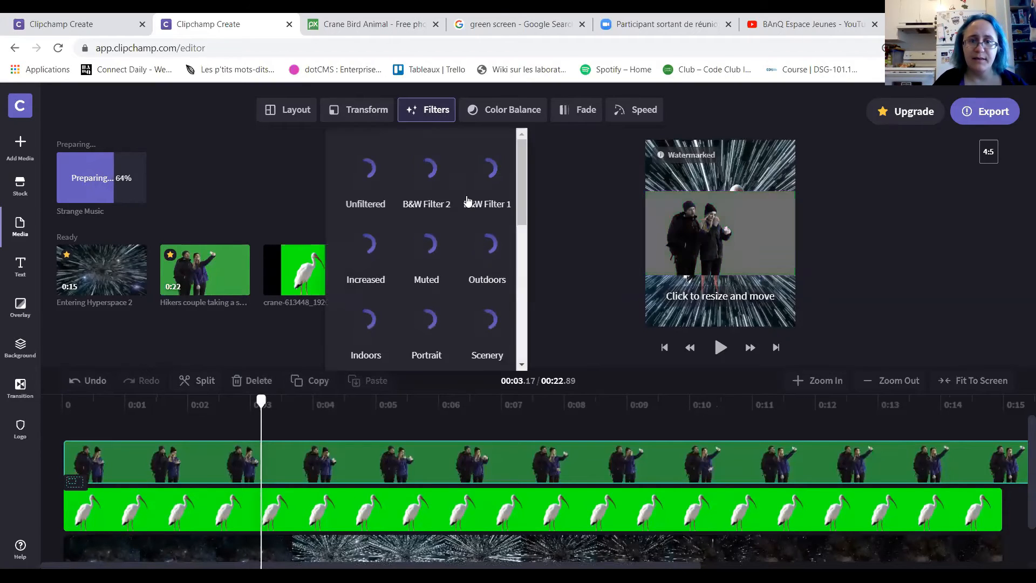
{"action": "left_click_drag", "start_coordinate": [520, 200], "coordinate": [520, 335]}
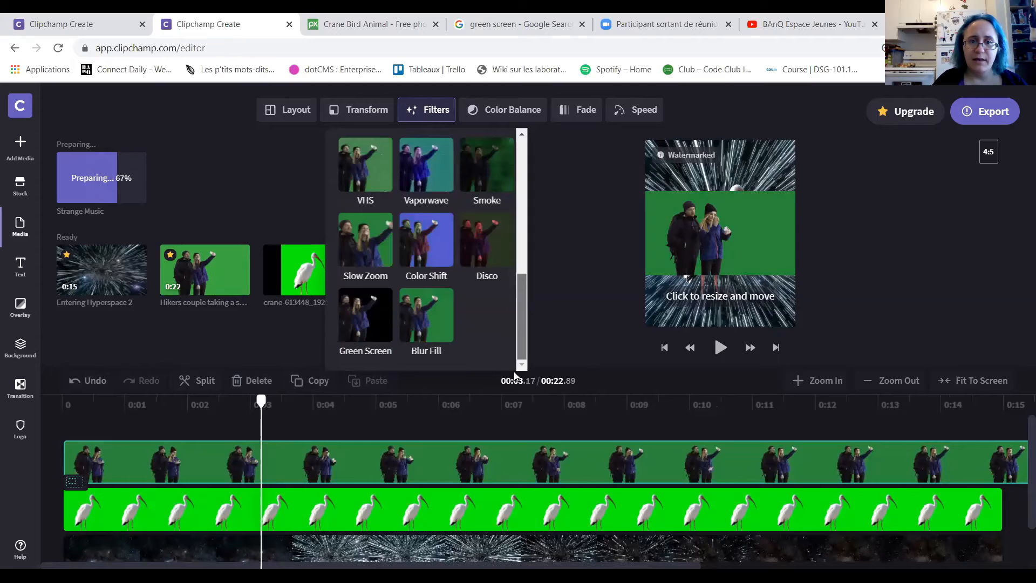
{"action": "left_click", "coordinate": [365, 324]}
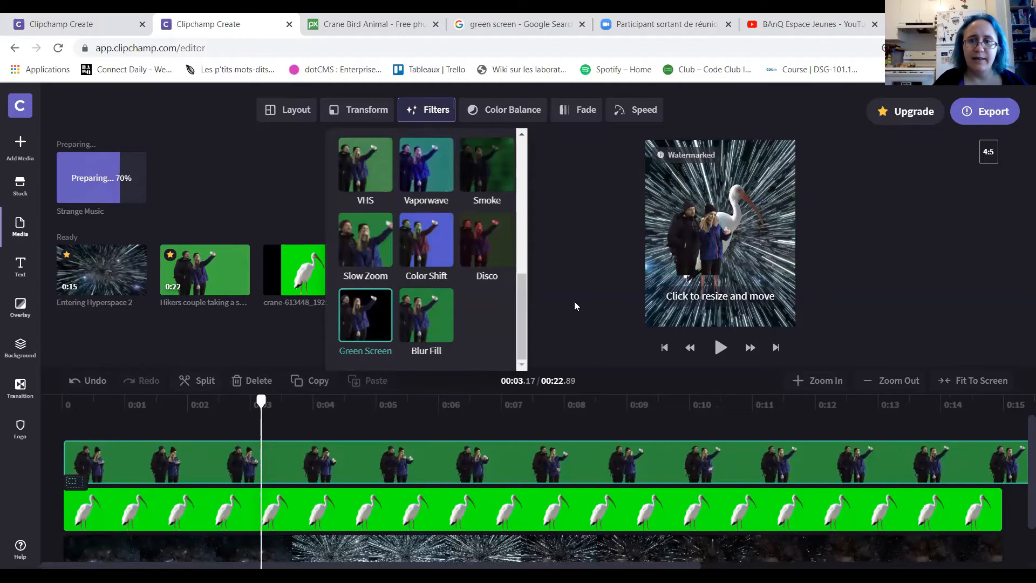
{"action": "left_click", "coordinate": [364, 122]}
{"action": "left_click", "coordinate": [403, 174]}
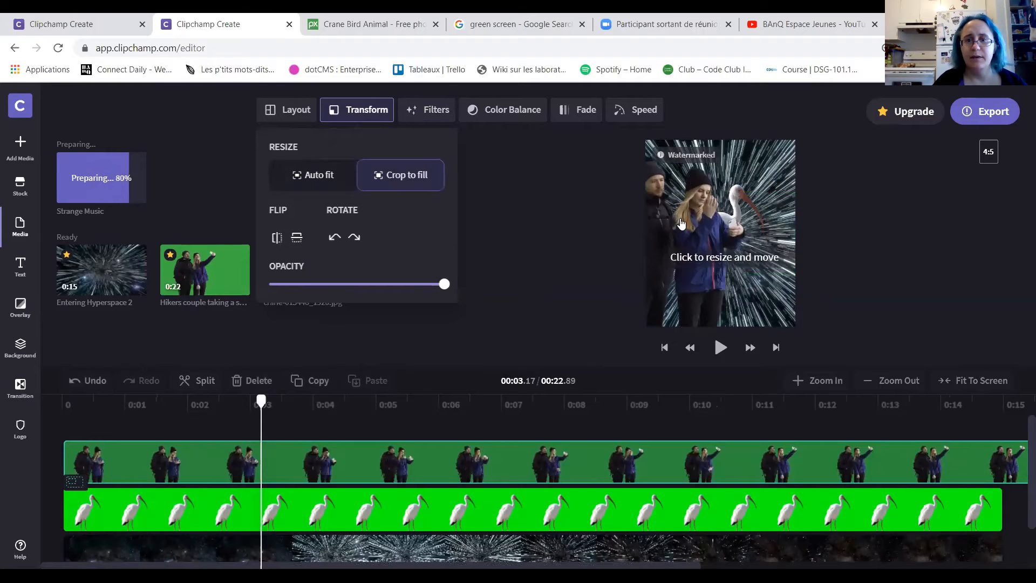
Step: Delete the crane image from the timeline and move the playhead to about 2 seconds
{"action": "left_click", "coordinate": [298, 517]}
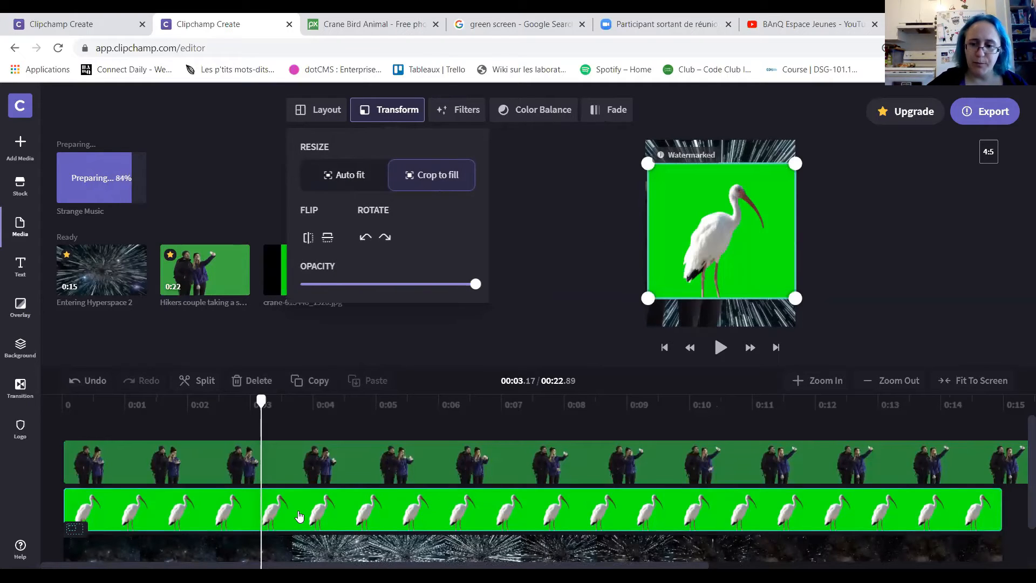
{"action": "left_click", "coordinate": [249, 382]}
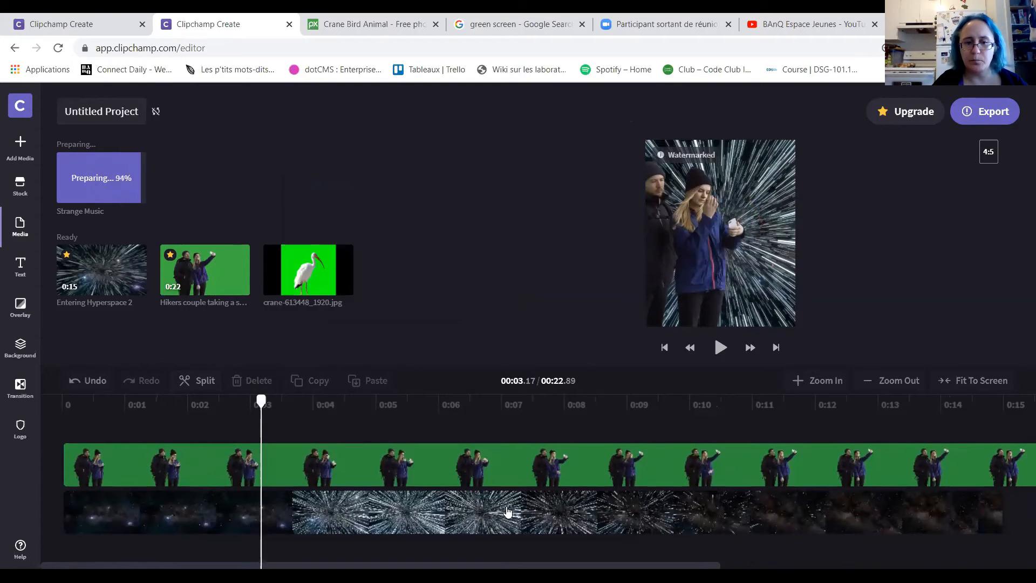
{"action": "left_click_drag", "start_coordinate": [261, 401], "coordinate": [223, 402]}
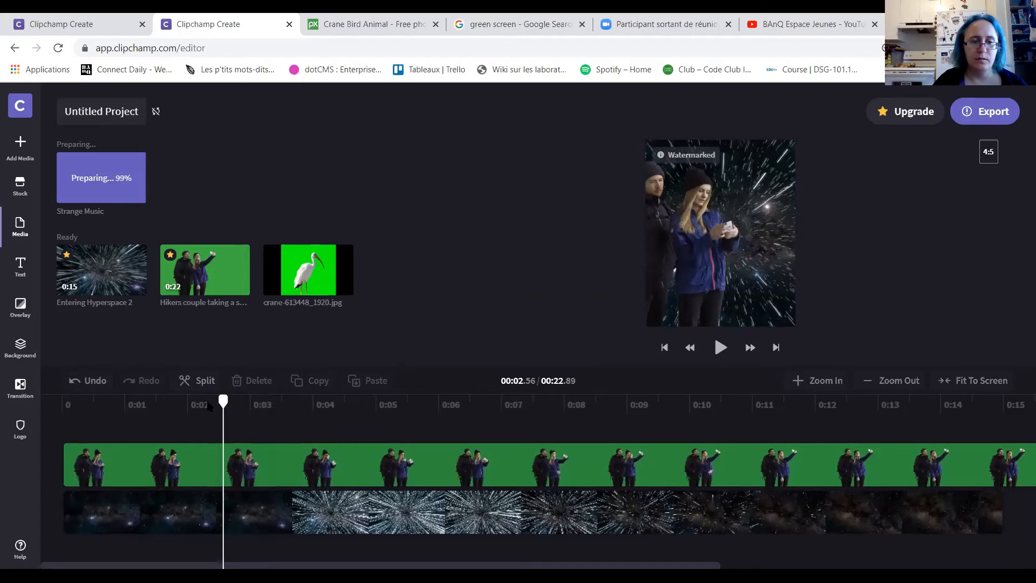
{"action": "left_click", "coordinate": [189, 405]}
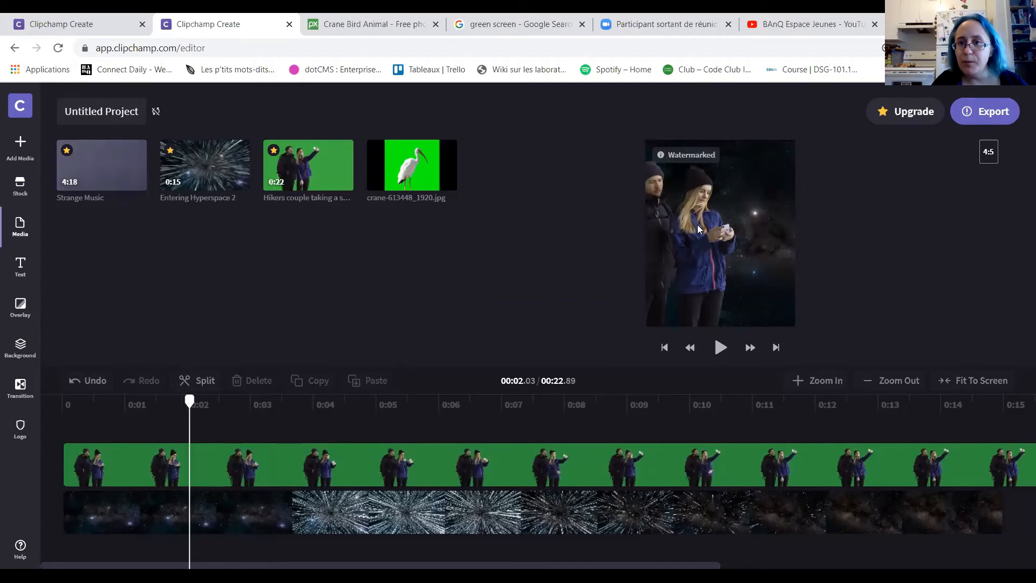
Step: Try to resize and reposition the hikers clip freely in the preview
{"action": "left_click", "coordinate": [473, 478]}
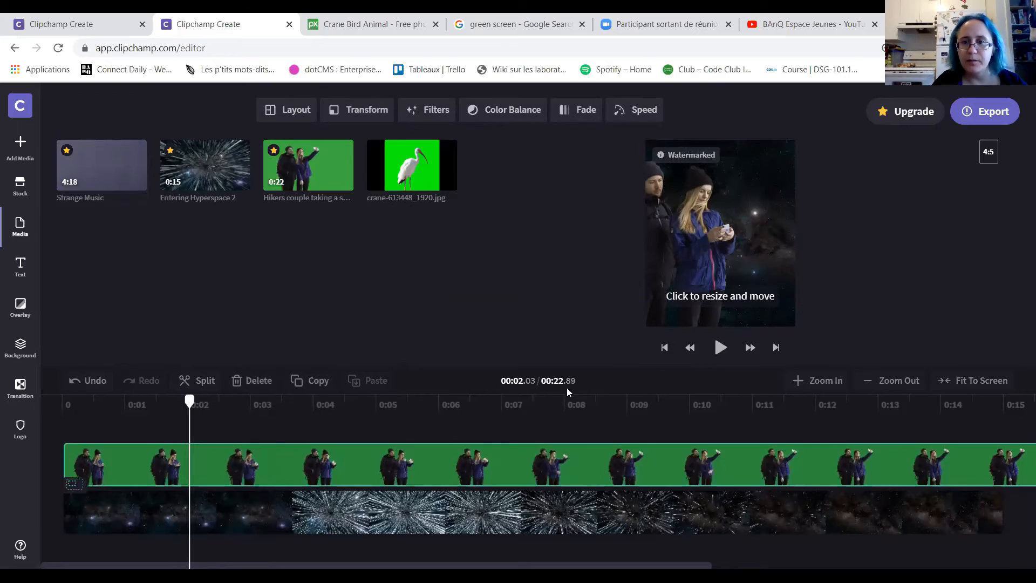
{"action": "left_click", "coordinate": [694, 255]}
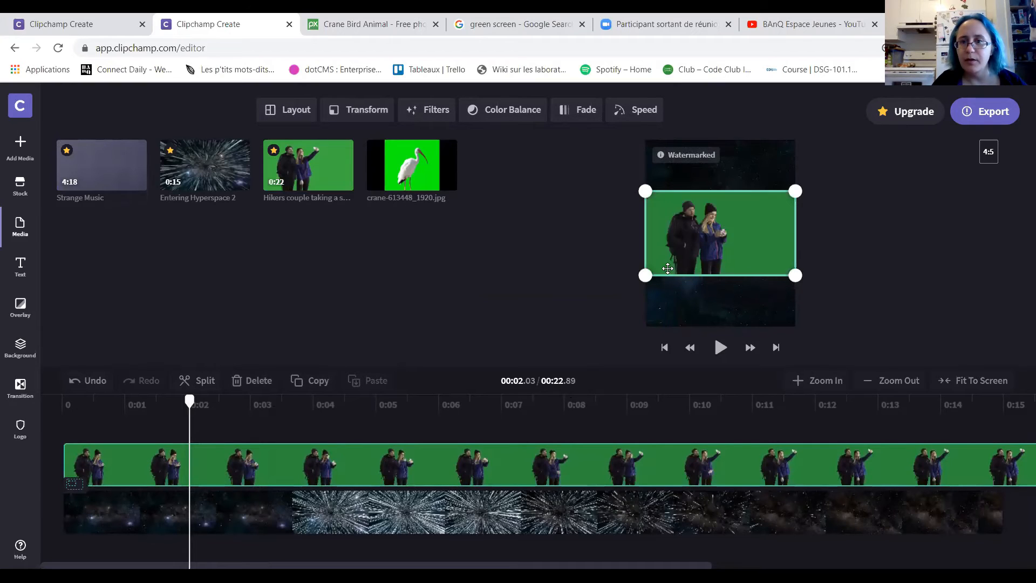
{"action": "left_click", "coordinate": [615, 305]}
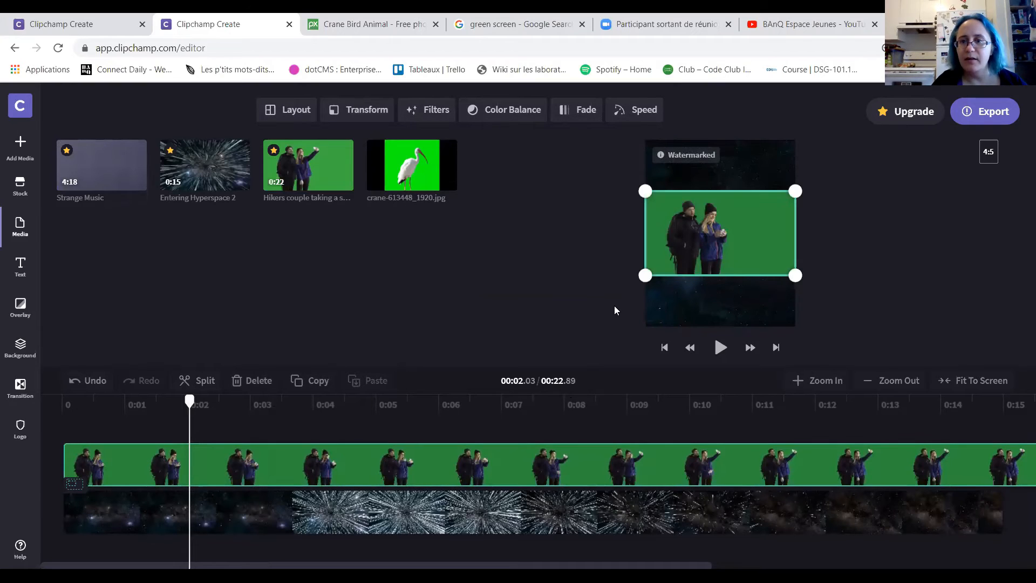
{"action": "left_click", "coordinate": [700, 249]}
{"action": "left_click", "coordinate": [832, 150]}
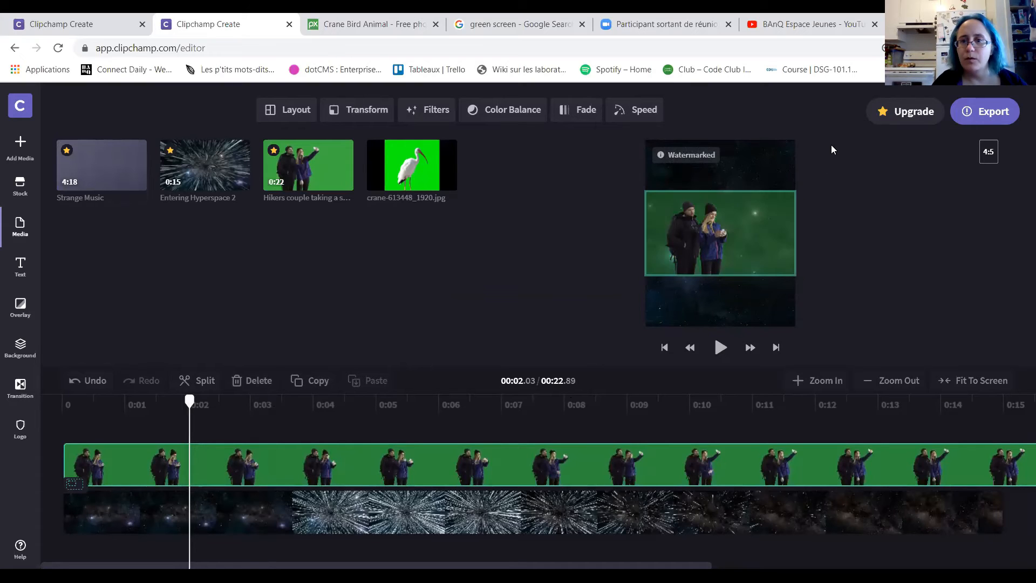
{"action": "left_click", "coordinate": [750, 208]}
{"action": "left_click", "coordinate": [617, 310]}
{"action": "left_click", "coordinate": [616, 311]}
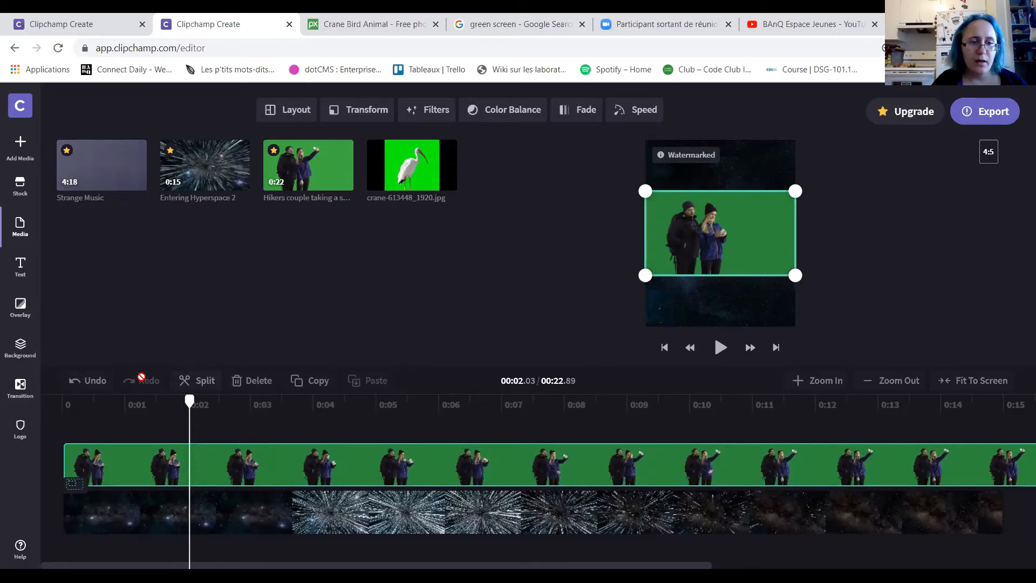
Step: Undo the last adjustment, fit the hikers clip with Crop to fill again and play the video past the background's end
{"action": "left_click", "coordinate": [89, 387]}
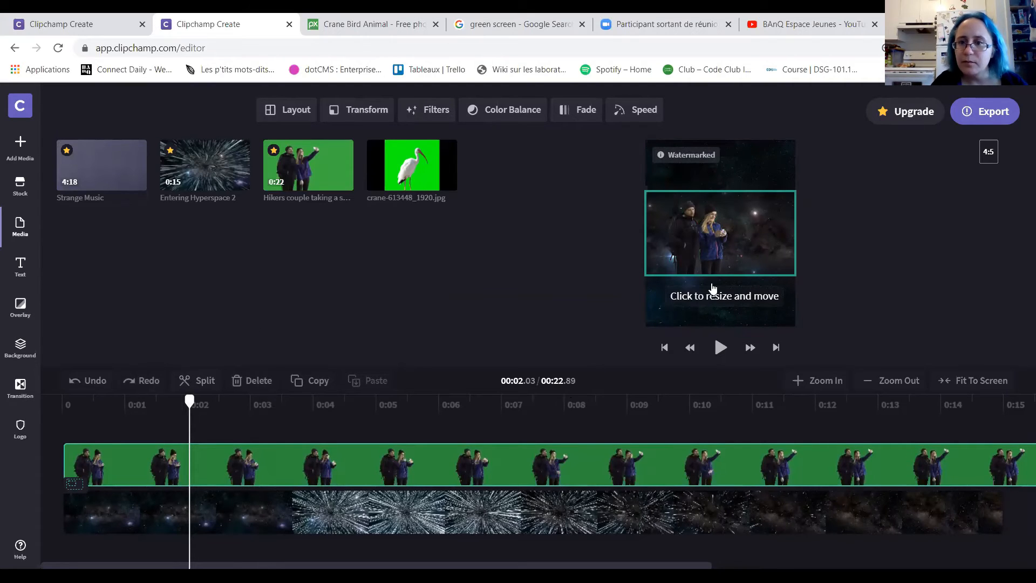
{"action": "left_click", "coordinate": [701, 262]}
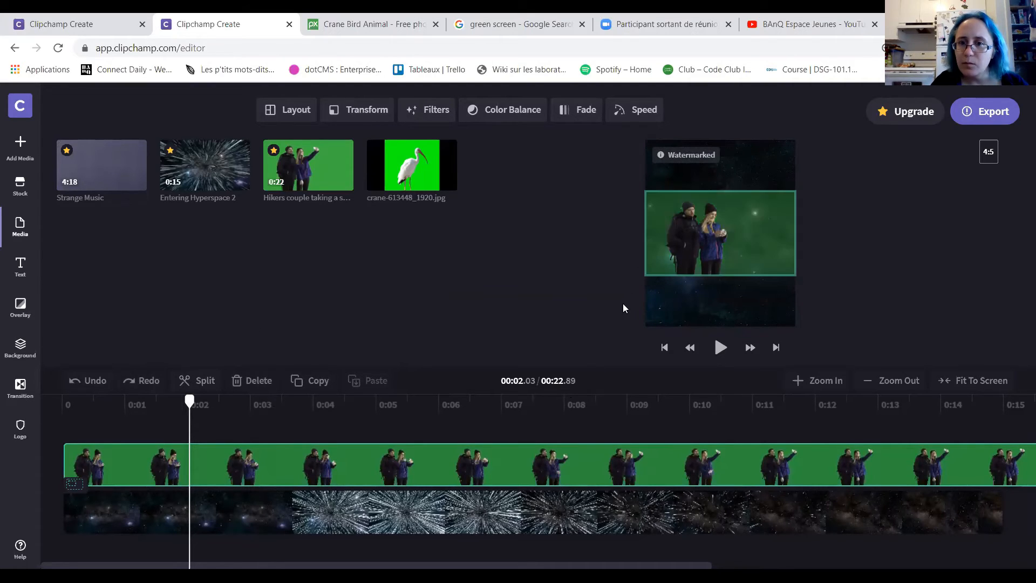
{"action": "left_click", "coordinate": [358, 111]}
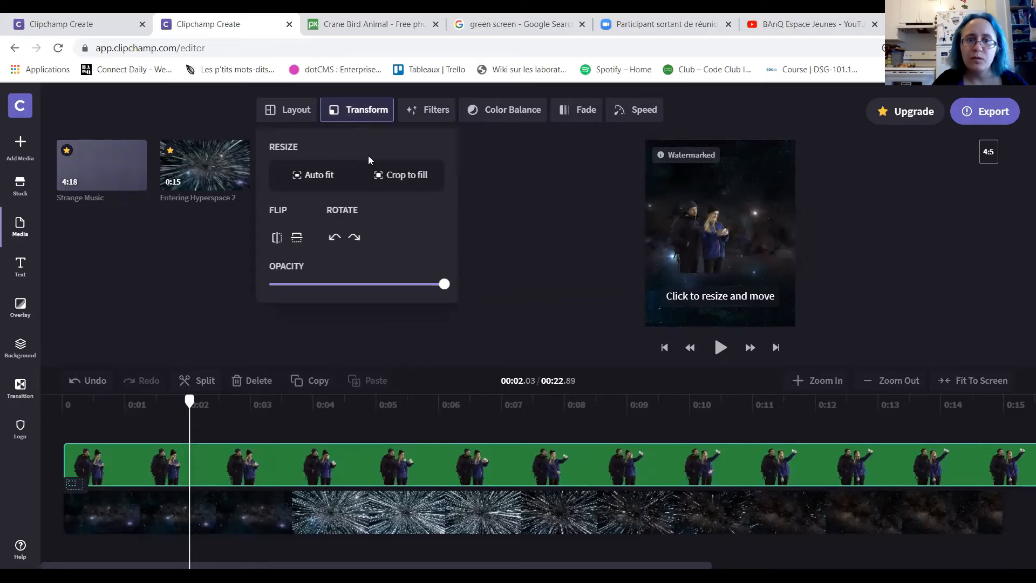
{"action": "left_click", "coordinate": [398, 174]}
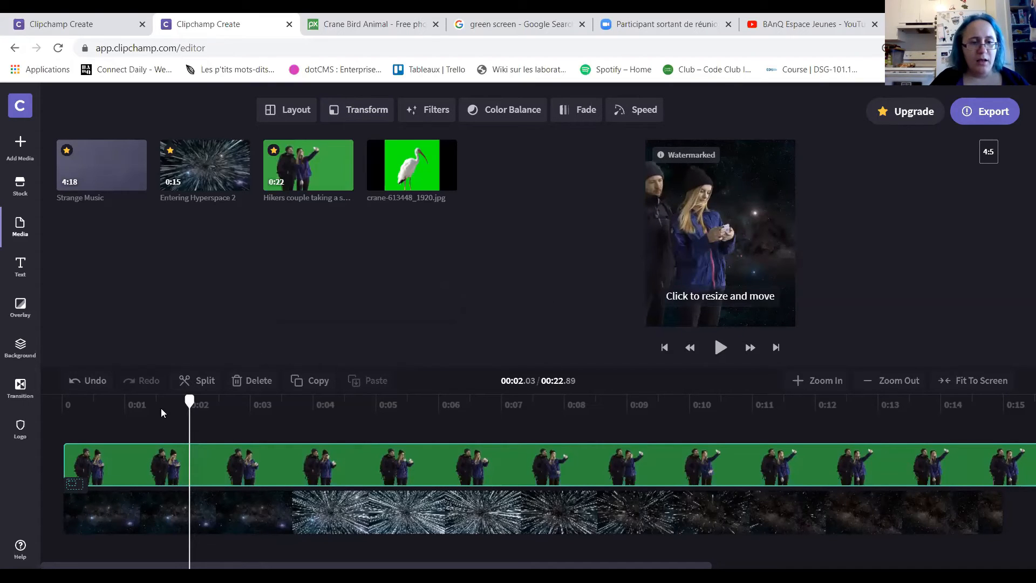
{"action": "left_click", "coordinate": [720, 347]}
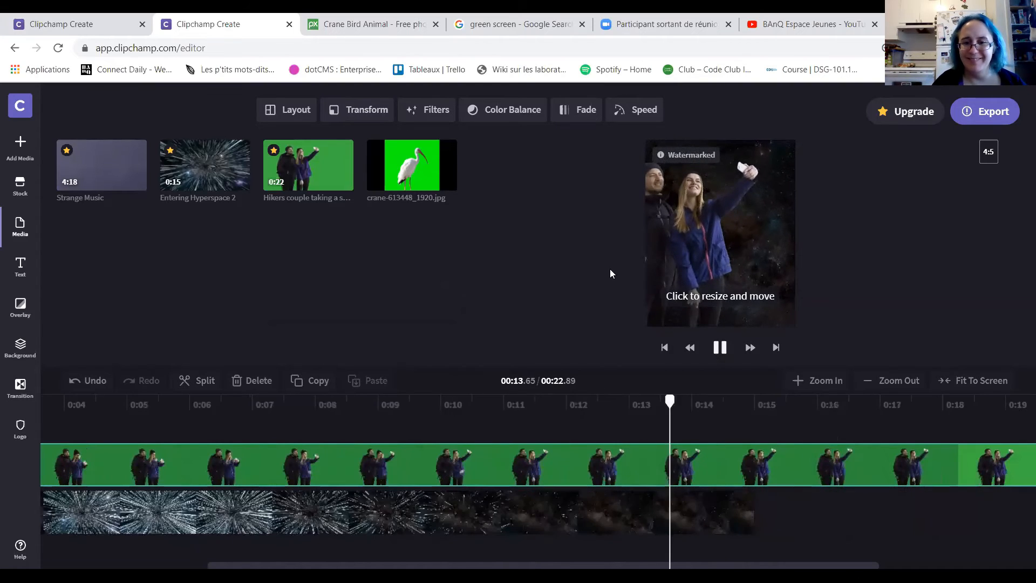
{"action": "left_click", "coordinate": [720, 346]}
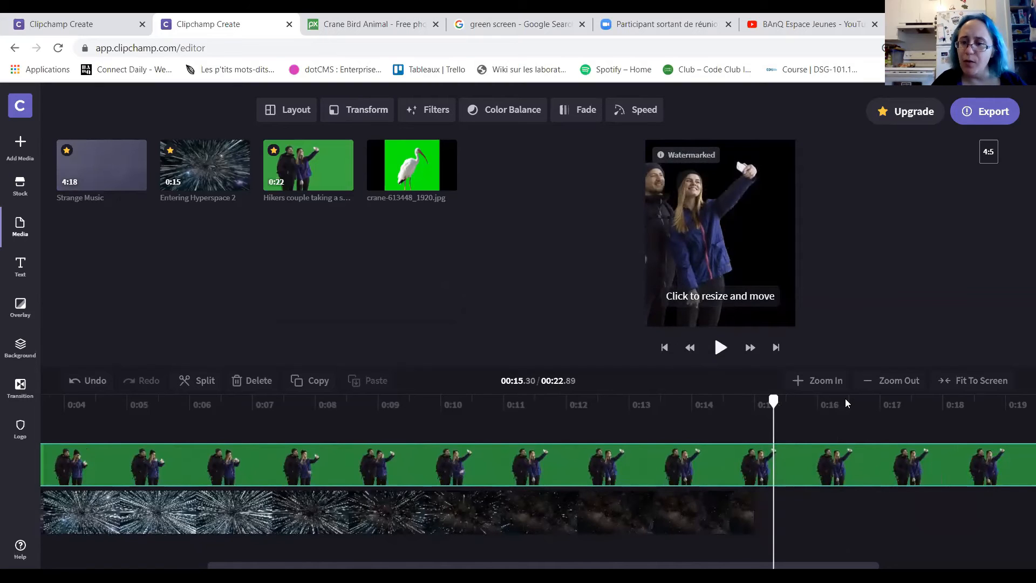
Step: Split the hikers clip at about 15 seconds, where the background ends, delete the remainder and play the video
{"action": "left_click_drag", "start_coordinate": [773, 399], "coordinate": [757, 399]}
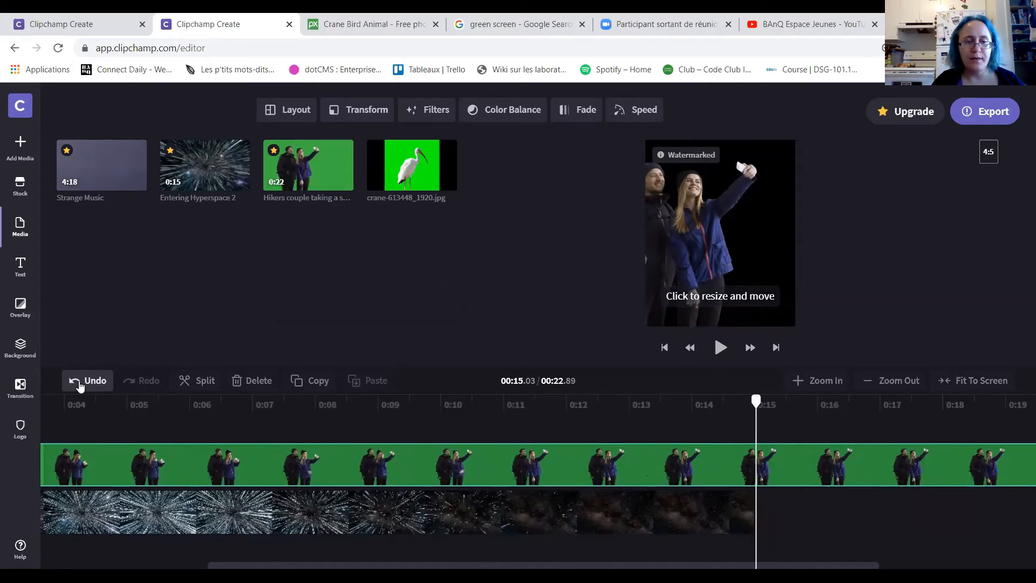
{"action": "left_click", "coordinate": [191, 384]}
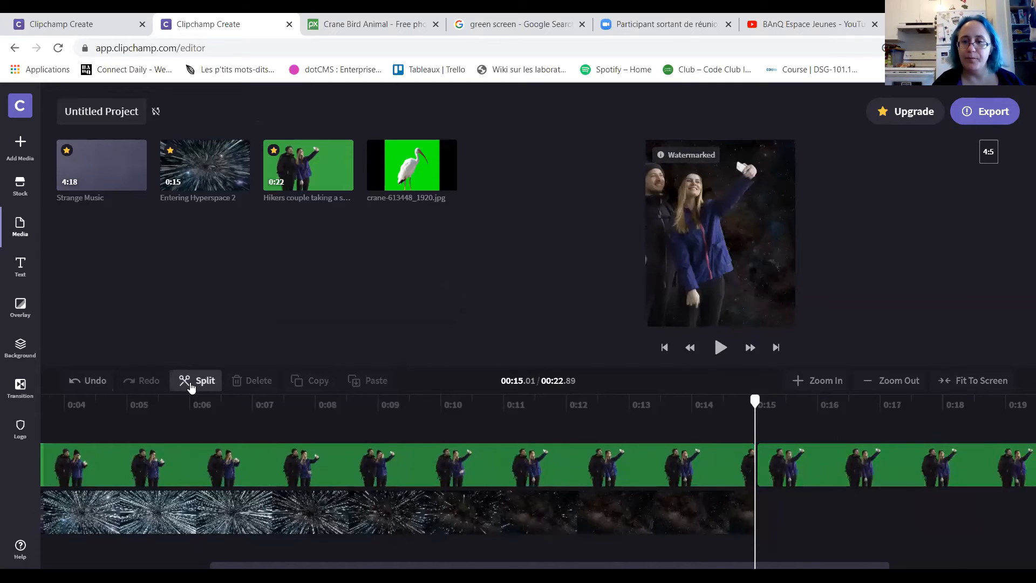
{"action": "left_click", "coordinate": [829, 466]}
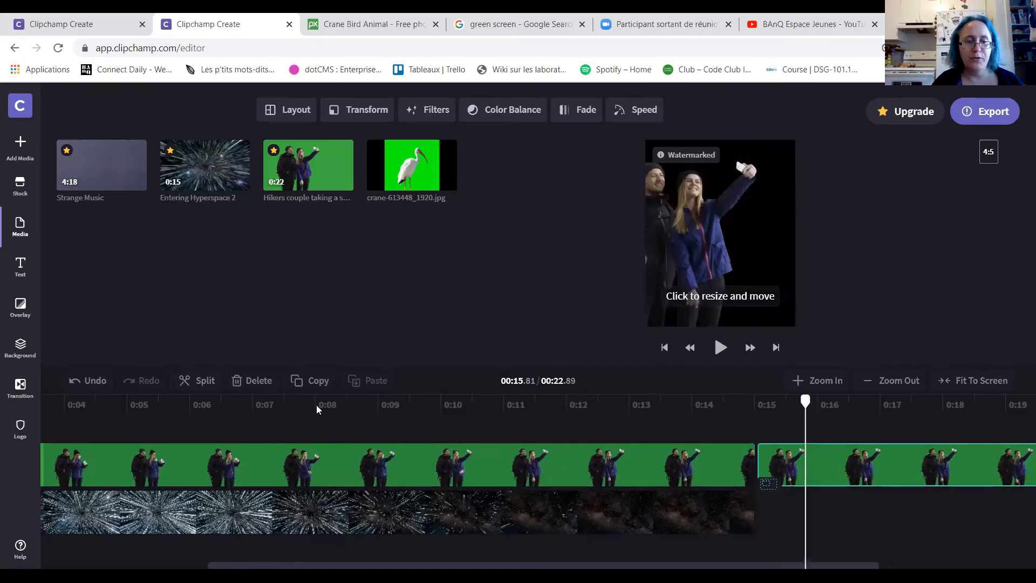
{"action": "left_click", "coordinate": [259, 380]}
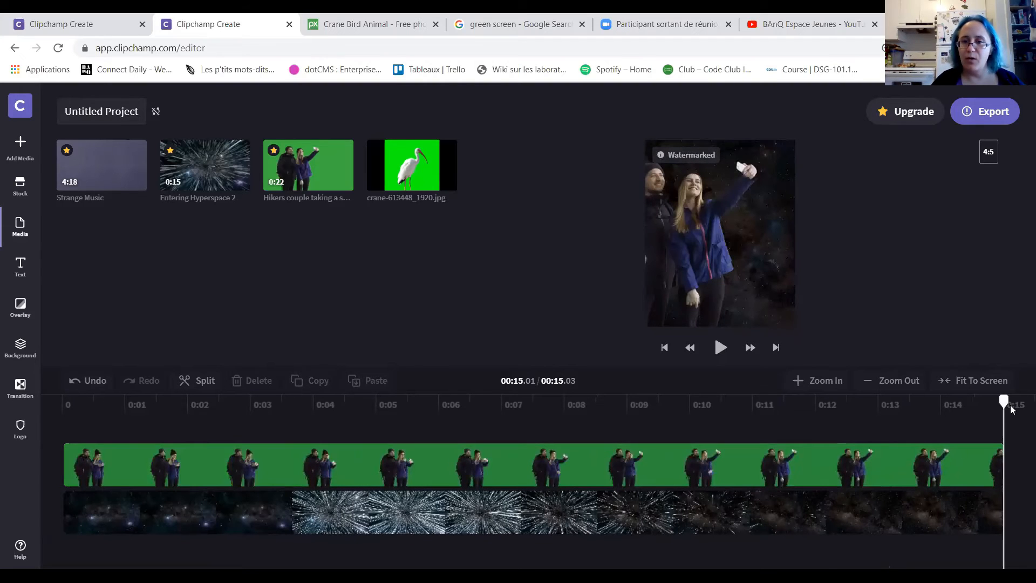
{"action": "left_click", "coordinate": [721, 347]}
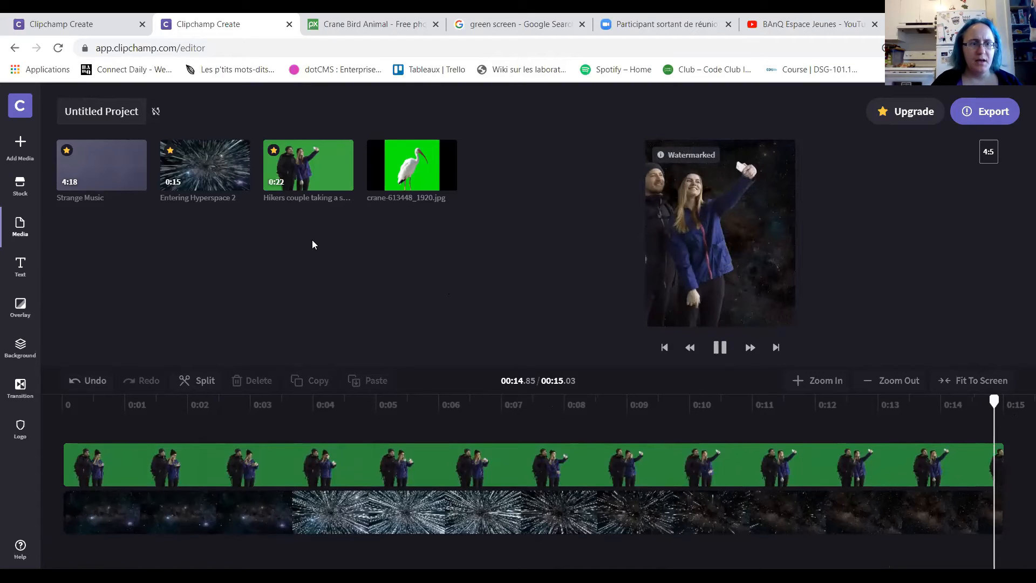
Step: Place Strange Music on an audio track below the background, starting at 0 seconds
{"action": "mouse_move", "coordinate": [100, 171]}
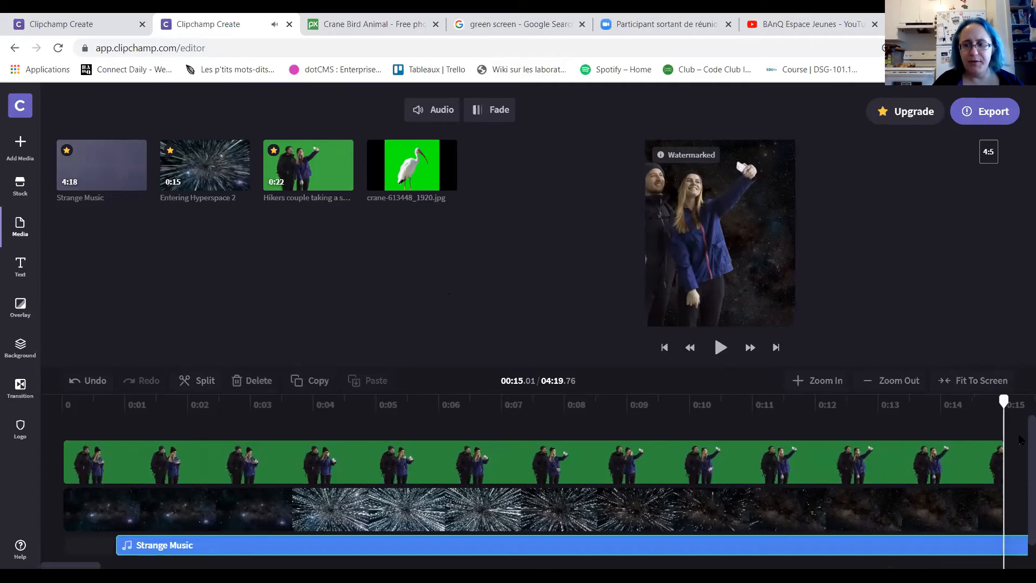
{"action": "left_click_drag", "start_coordinate": [1029, 438], "coordinate": [1030, 469]}
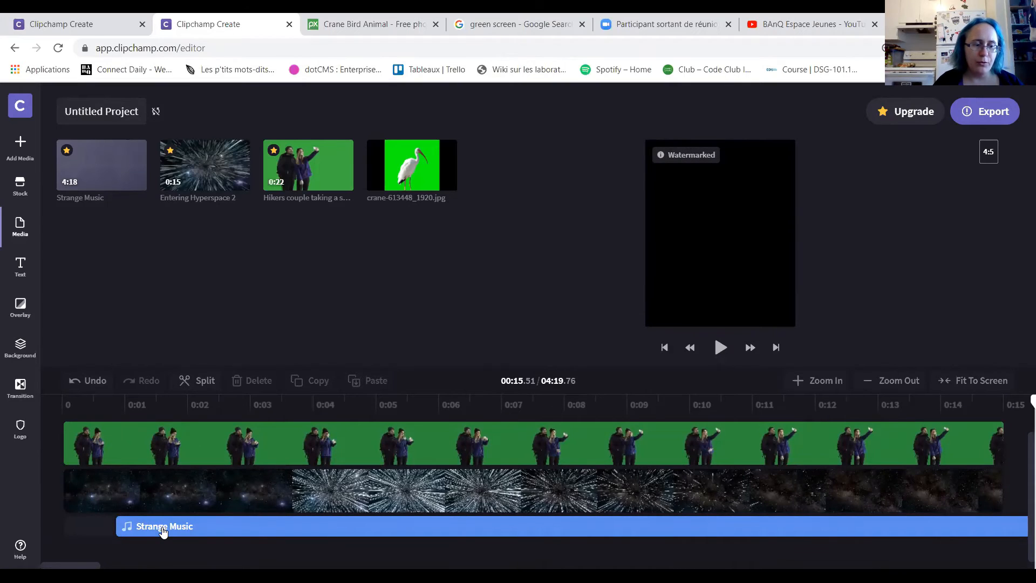
{"action": "left_click_drag", "start_coordinate": [163, 531], "coordinate": [110, 530]}
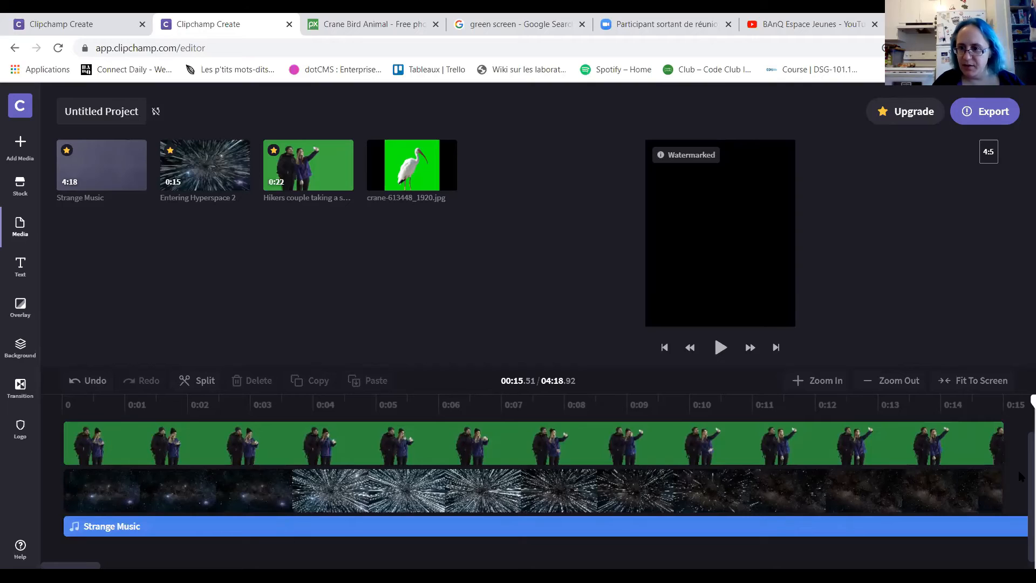
Step: Split Strange Music at about 15 seconds, where the background ends, delete the remainder and play the finished video
{"action": "left_click", "coordinate": [1012, 403]}
{"action": "left_click_drag", "start_coordinate": [1011, 399], "coordinate": [1005, 400]}
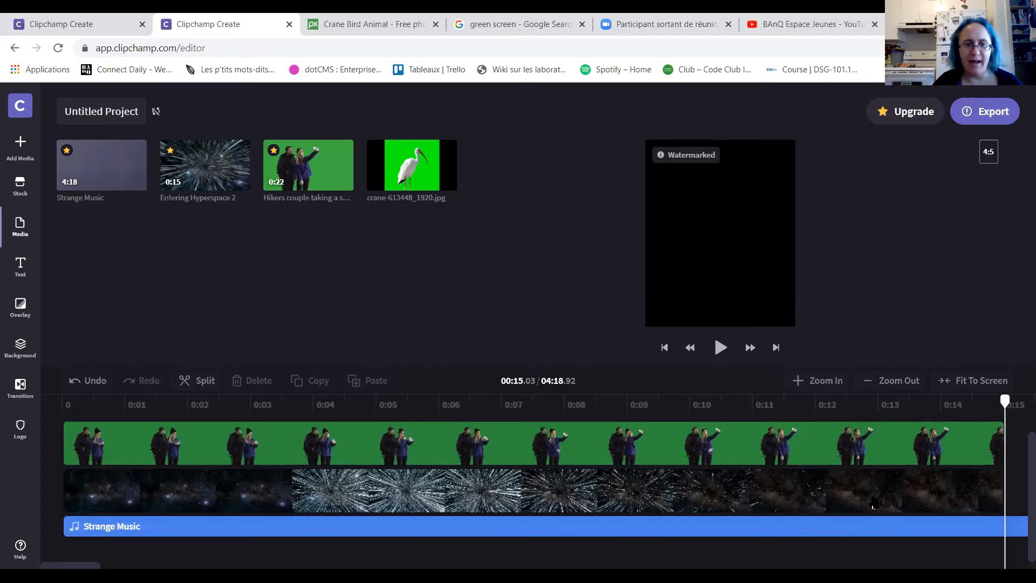
{"action": "left_click", "coordinate": [185, 381]}
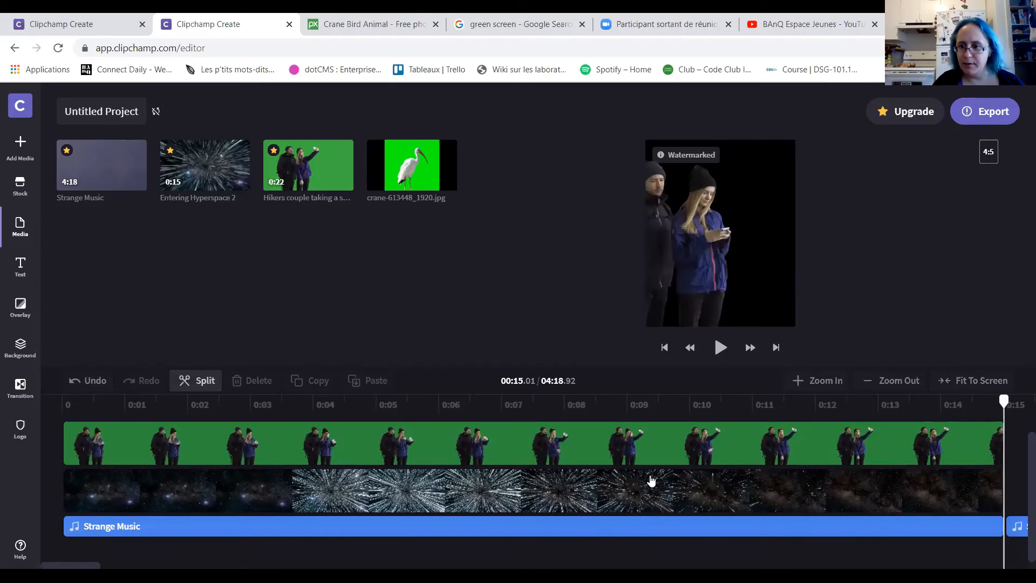
{"action": "left_click", "coordinate": [1017, 530]}
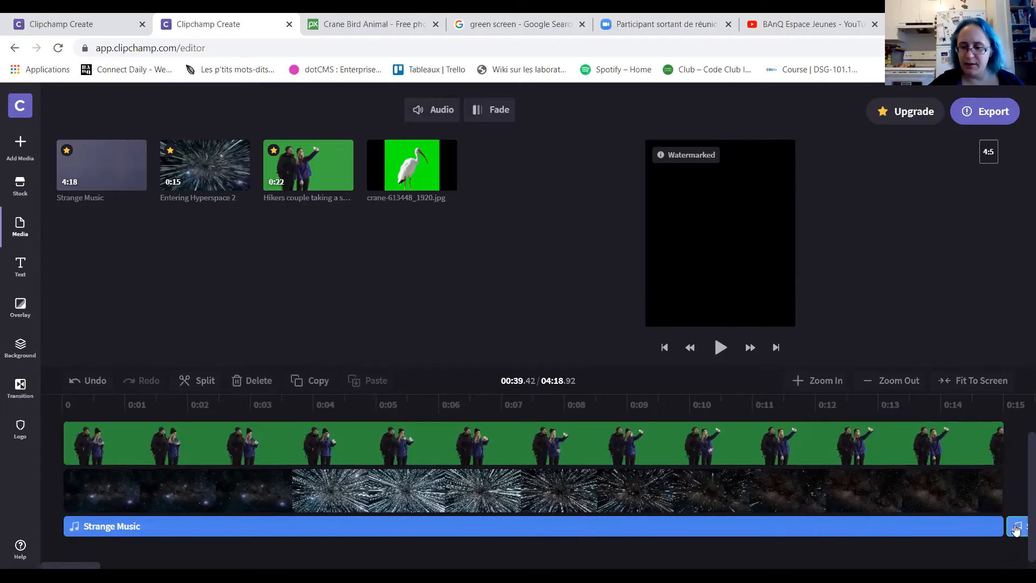
{"action": "key", "text": "Delete"}
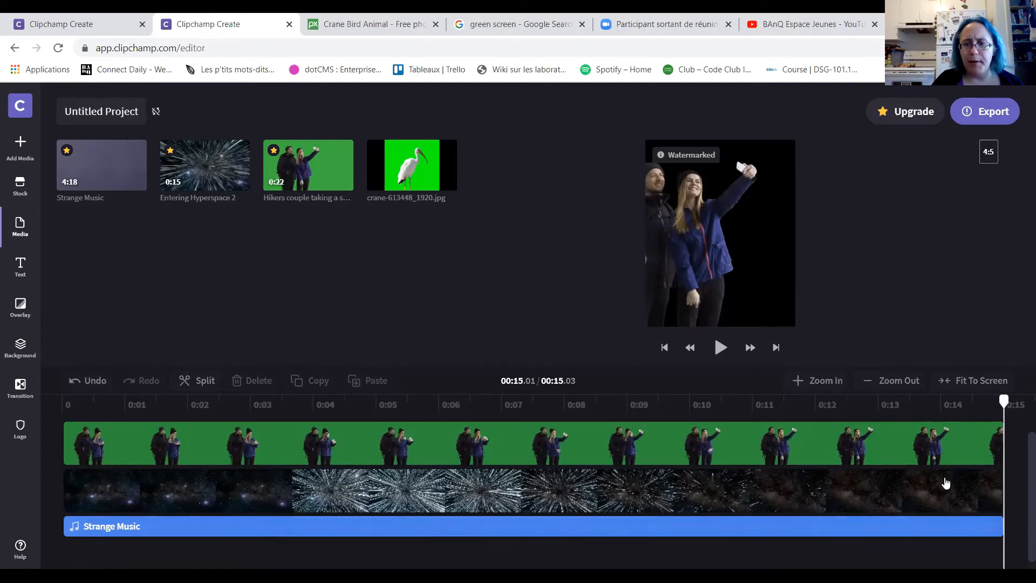
{"action": "left_click", "coordinate": [720, 348]}
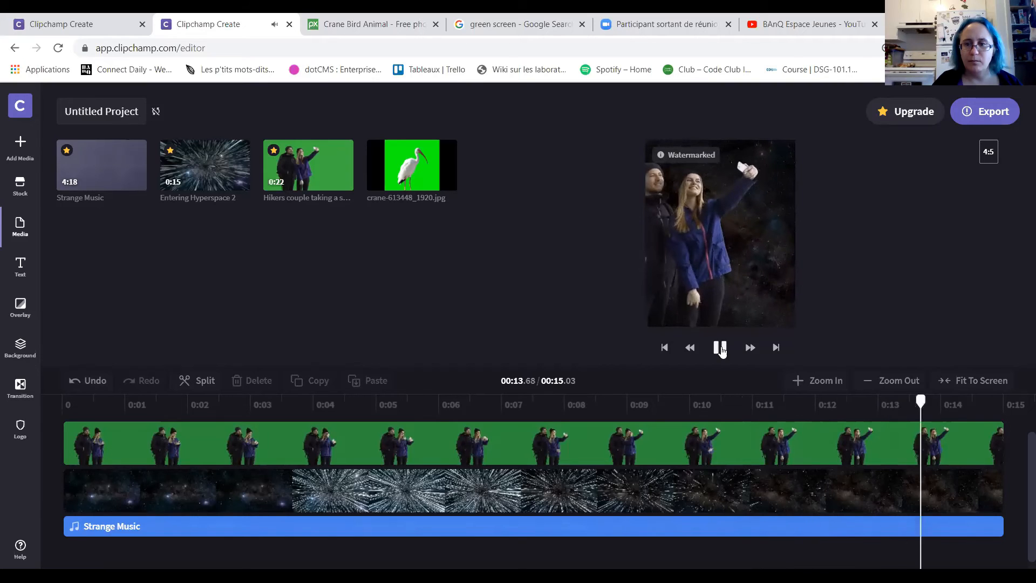
{"action": "left_click", "coordinate": [721, 348]}
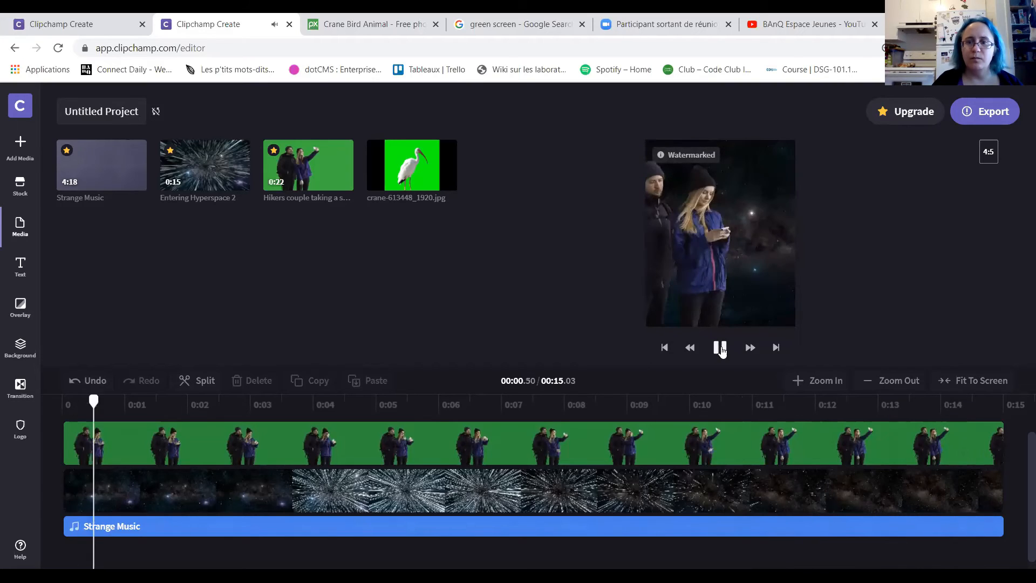
{"action": "left_click", "coordinate": [721, 349]}
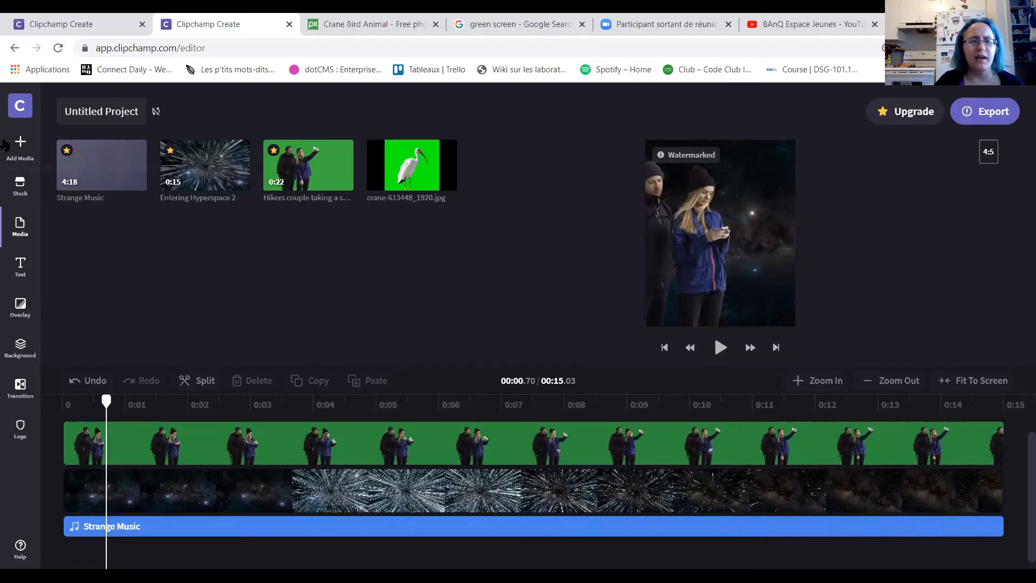
Step: Examine the media import options and preview clips in the stock video library's Perfect for Green Screen collection
{"action": "left_click", "coordinate": [21, 149]}
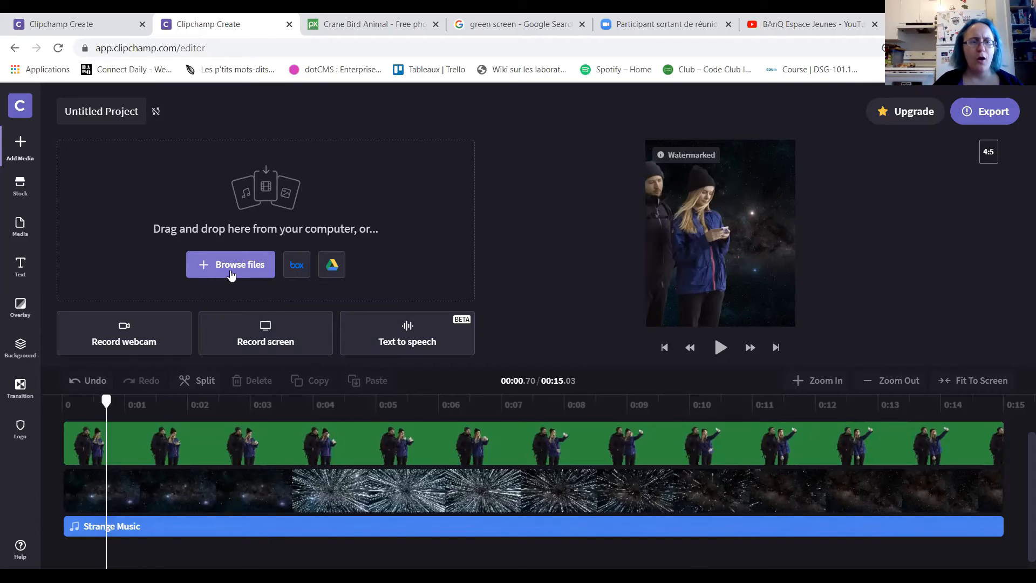
{"action": "left_click", "coordinate": [20, 188]}
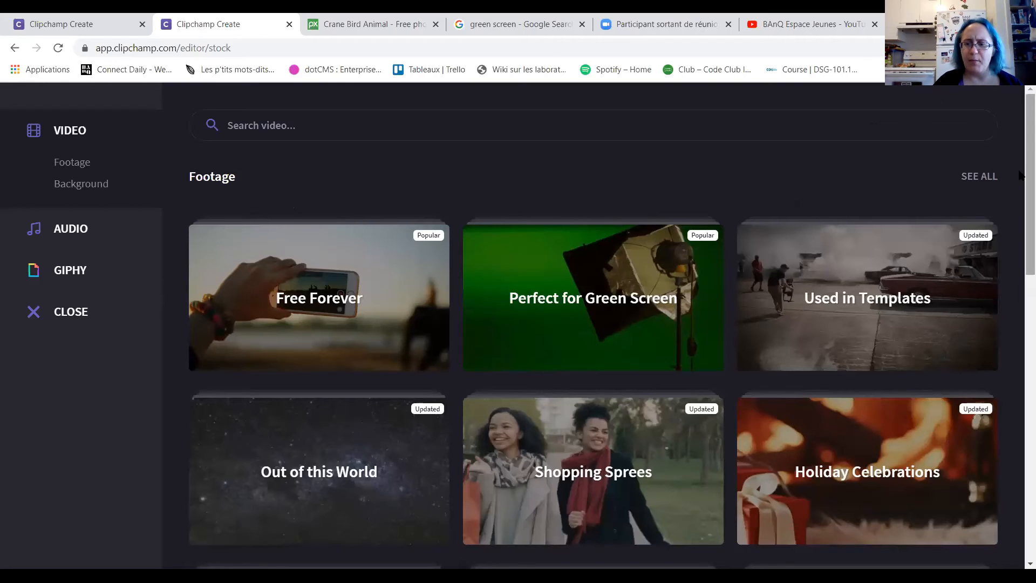
{"action": "scroll", "coordinate": [1021, 374], "scroll_direction": "down", "scroll_amount": 8}
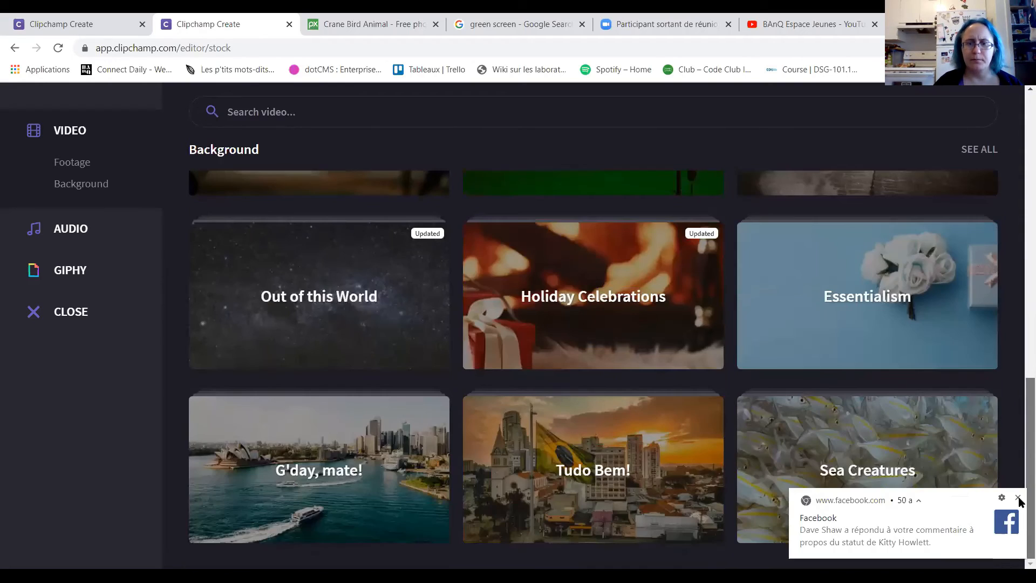
{"action": "scroll", "coordinate": [1020, 431], "scroll_direction": "up", "scroll_amount": 3}
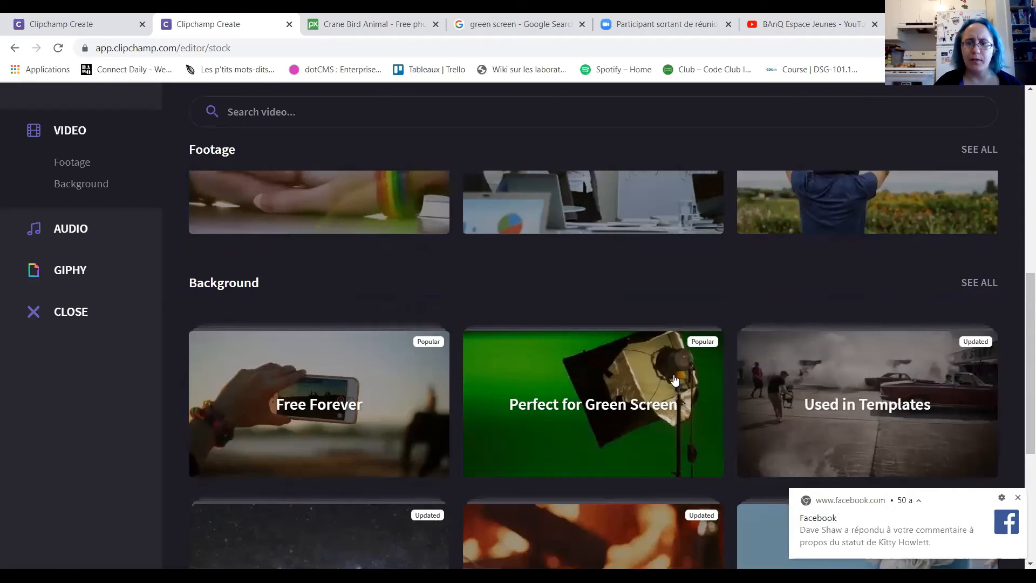
{"action": "left_click", "coordinate": [614, 402]}
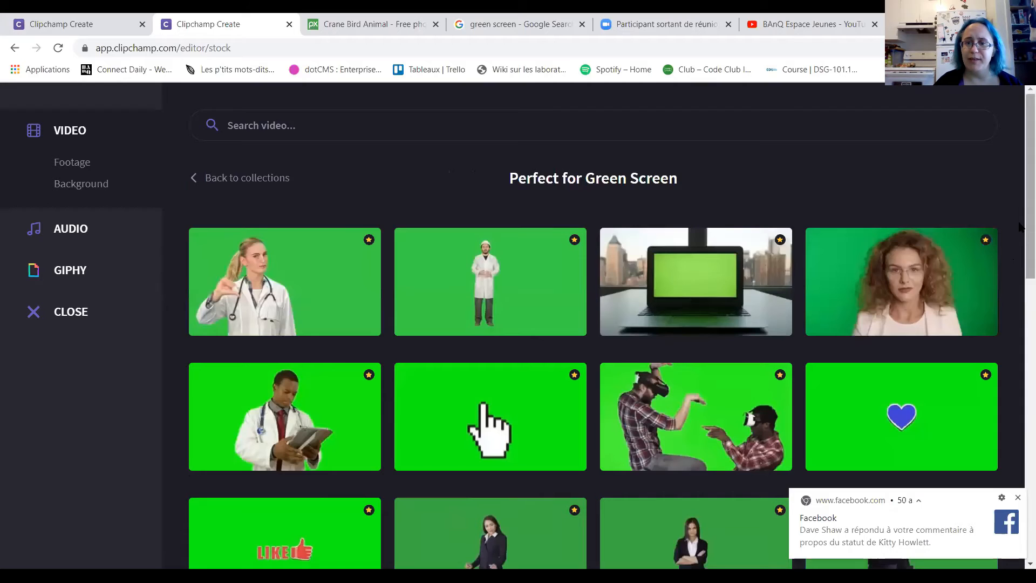
{"action": "left_click_drag", "start_coordinate": [1019, 227], "coordinate": [1019, 350]}
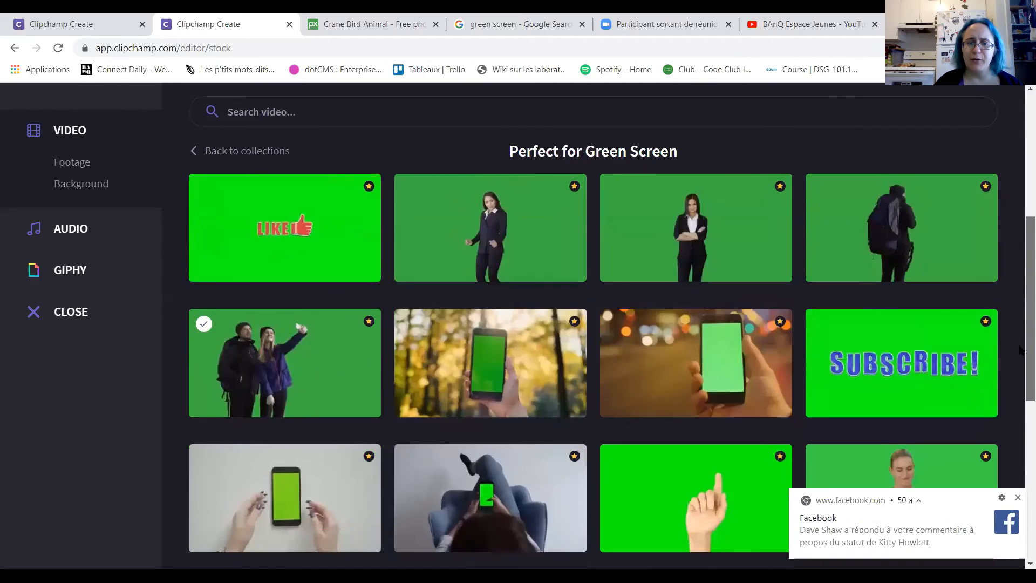
{"action": "scroll", "coordinate": [1018, 349], "scroll_direction": "down", "scroll_amount": 8}
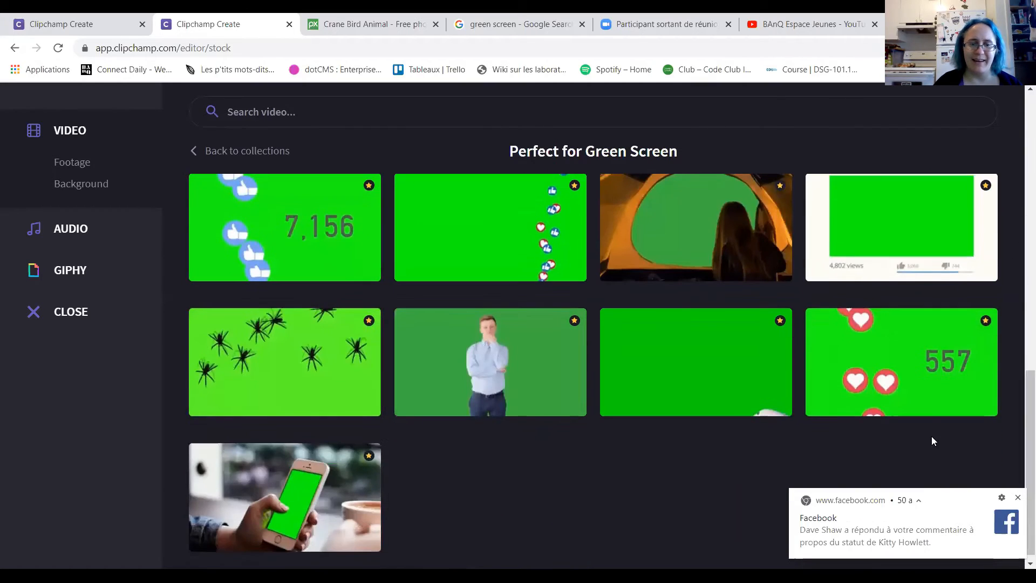
{"action": "mouse_move", "coordinate": [305, 367]}
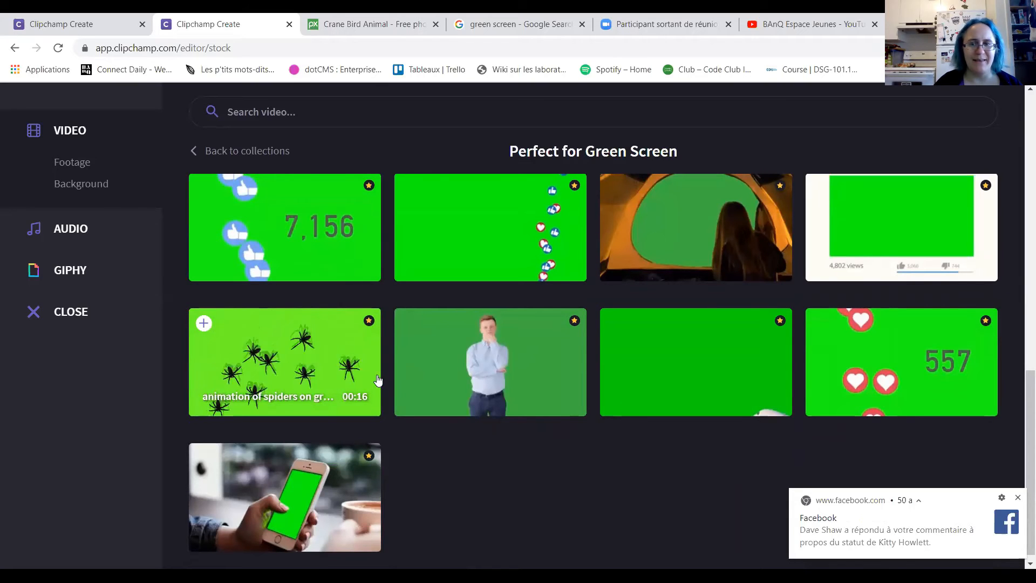
{"action": "mouse_move", "coordinate": [933, 372]}
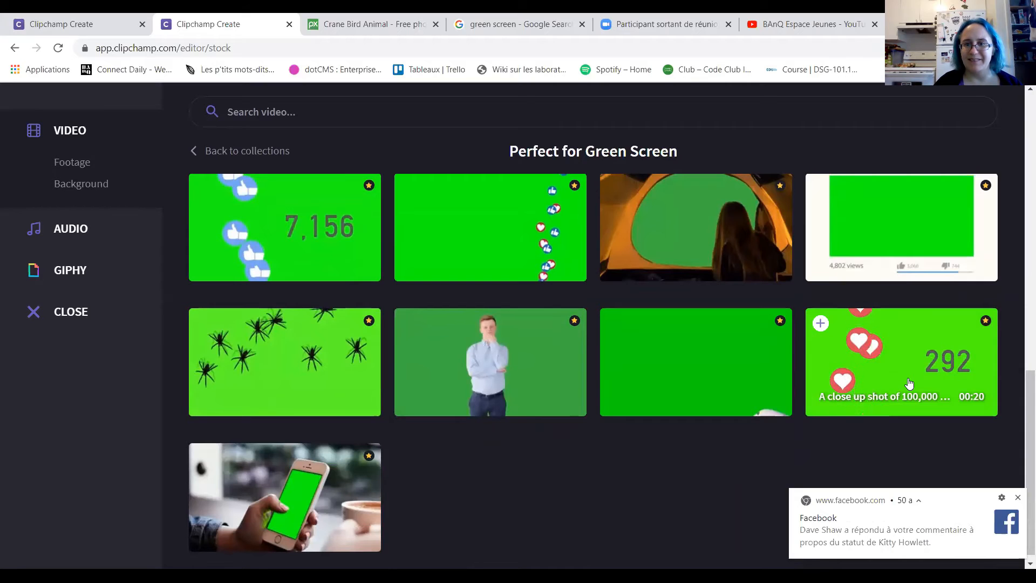
{"action": "mouse_move", "coordinate": [425, 245]}
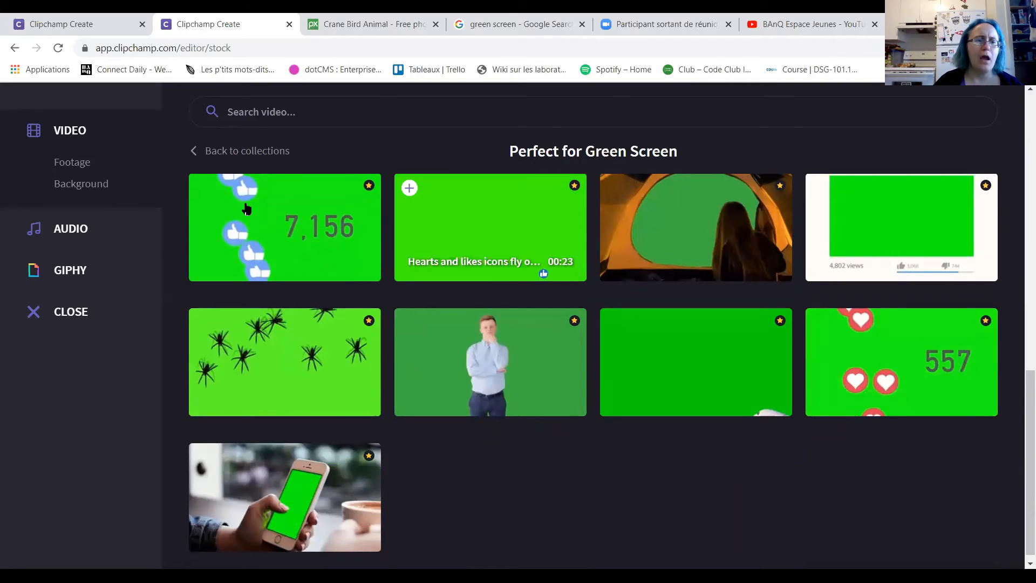
Step: View the stock audio collections and the GIPHY library, closing the stock library when finished
{"action": "left_click", "coordinate": [104, 232]}
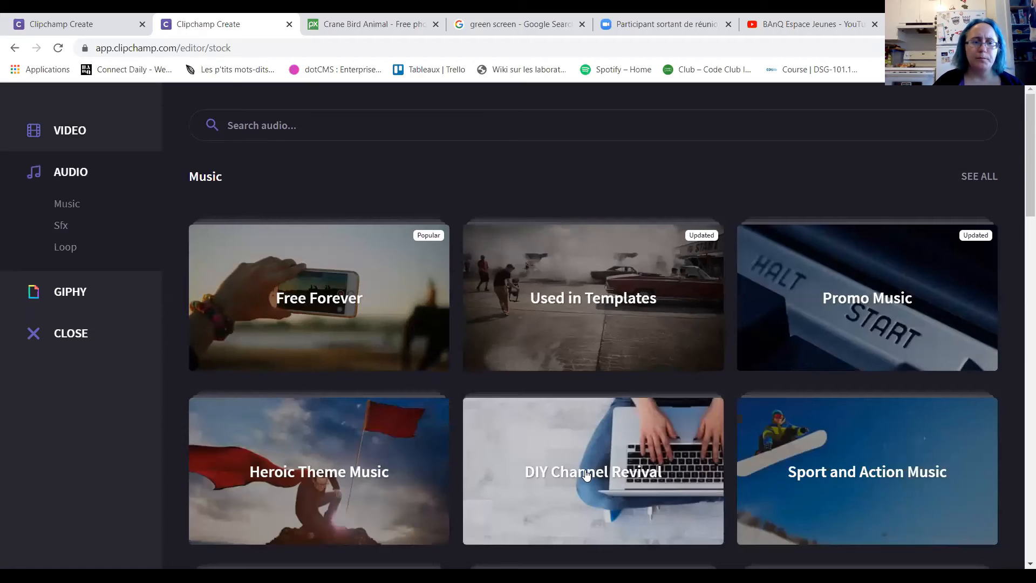
{"action": "left_click", "coordinate": [80, 300]}
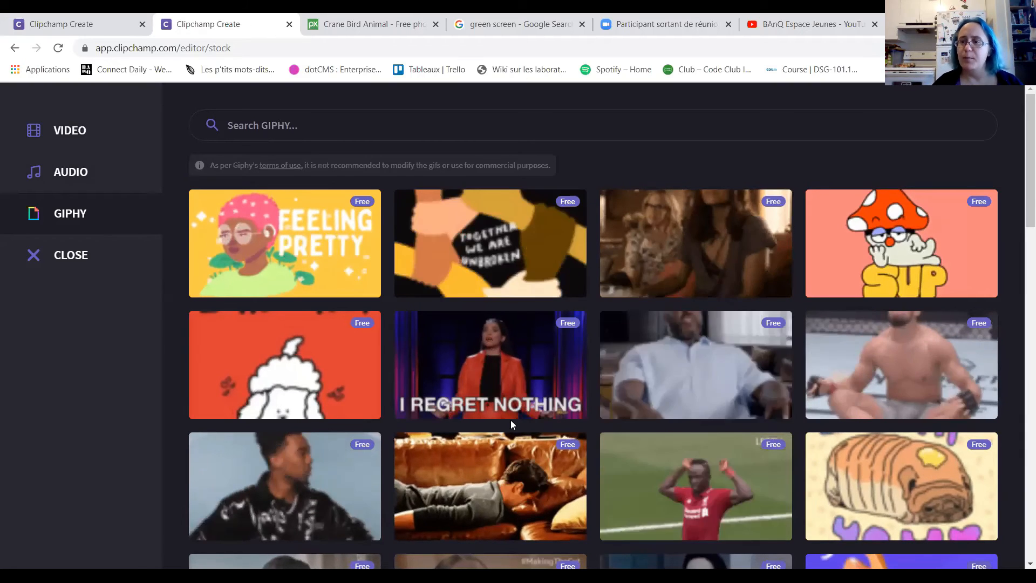
{"action": "left_click", "coordinate": [69, 258]}
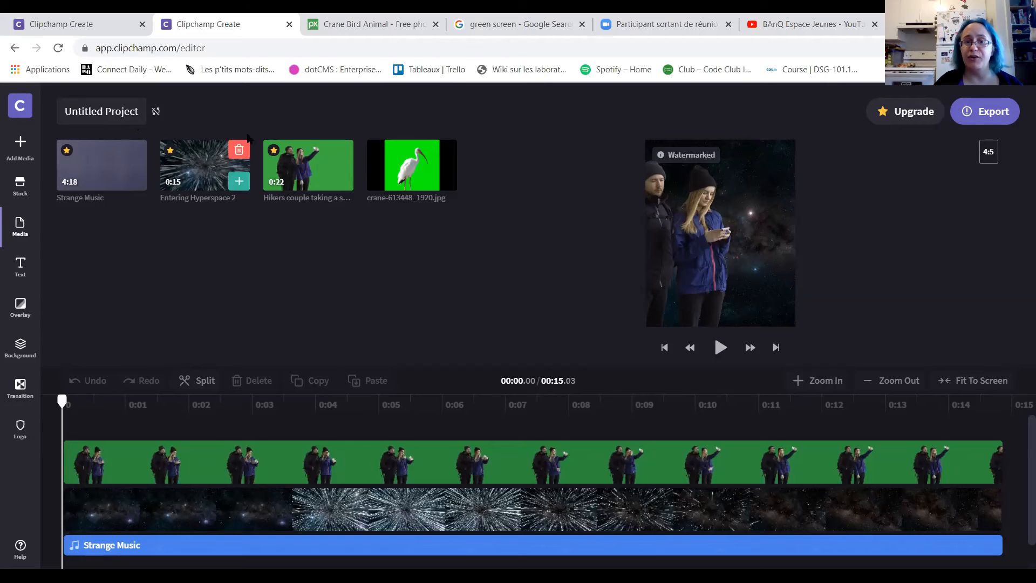
Step: Switch to the Pixabay crane photo, highlight the site's address, dismiss the author credit overlay and close the page
{"action": "left_click", "coordinate": [323, 24]}
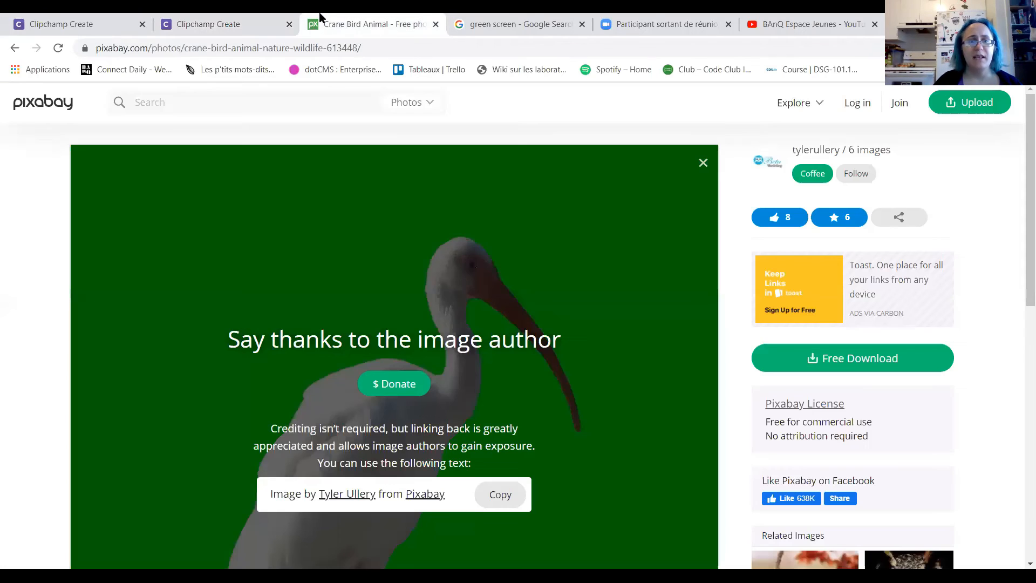
{"action": "left_click_drag", "start_coordinate": [149, 48], "coordinate": [62, 52]}
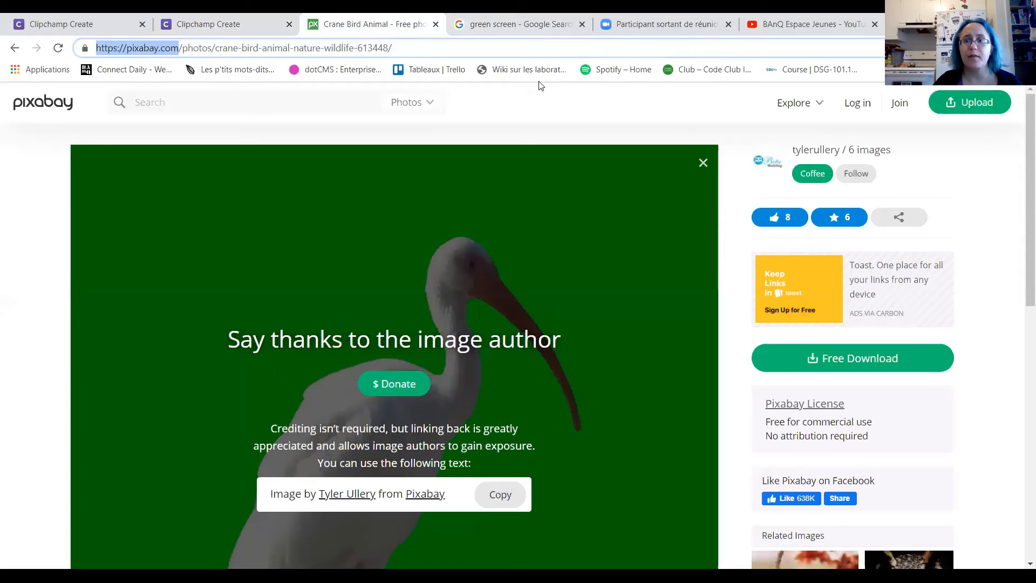
{"action": "type", "text": "https://pixabay.com/"}
{"action": "left_click", "coordinate": [555, 419]}
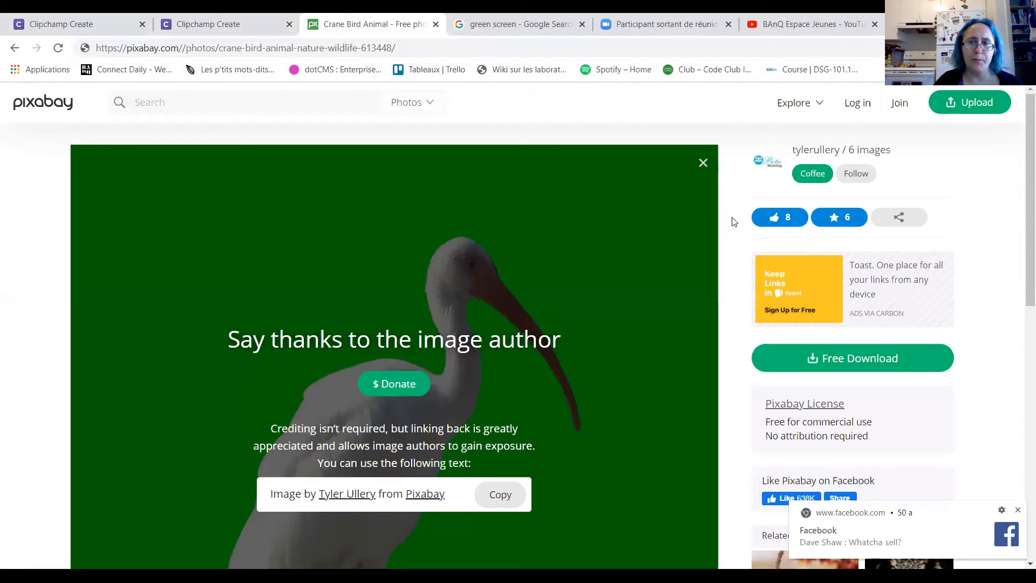
{"action": "left_click", "coordinate": [703, 163]}
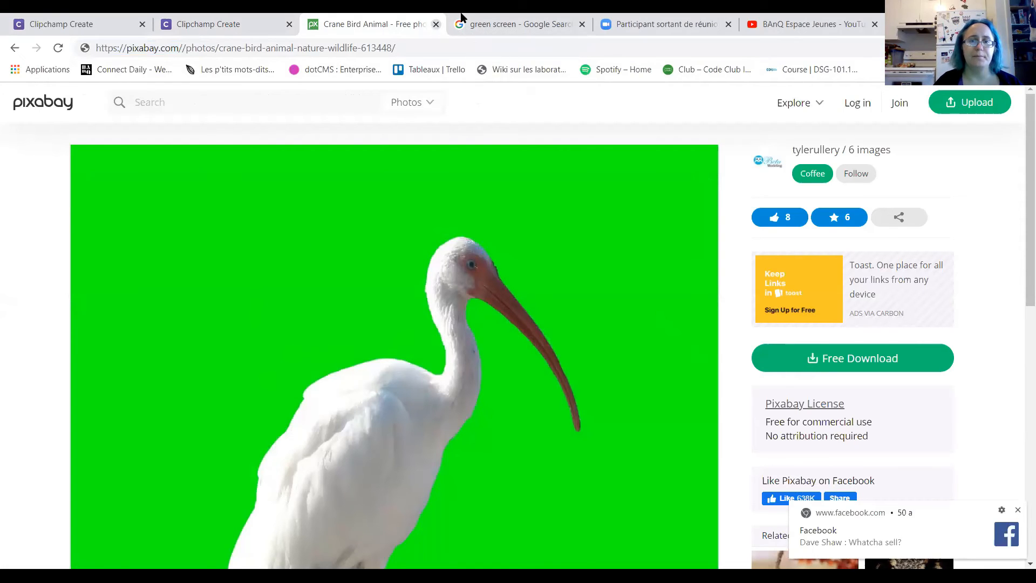
{"action": "left_click", "coordinate": [436, 24]}
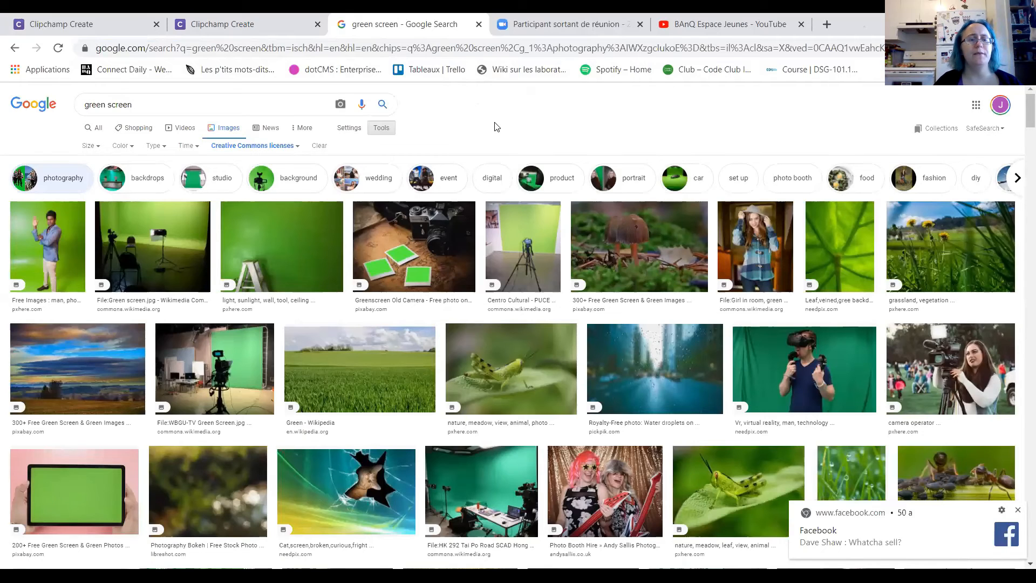
Step: Examine the usage-rights options for the Google Images search on green screen
{"action": "left_click", "coordinate": [381, 128]}
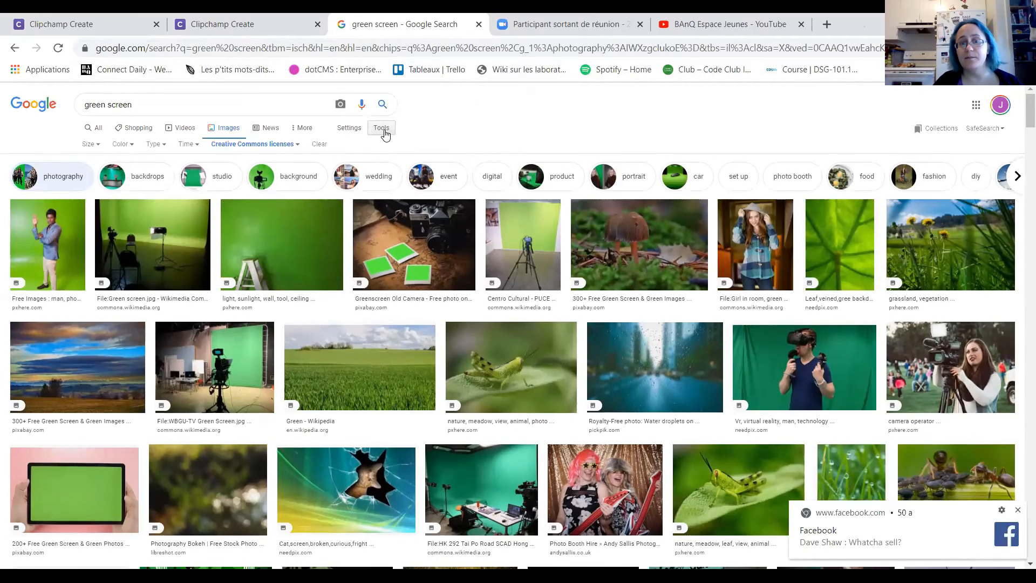
{"action": "left_click", "coordinate": [382, 128]}
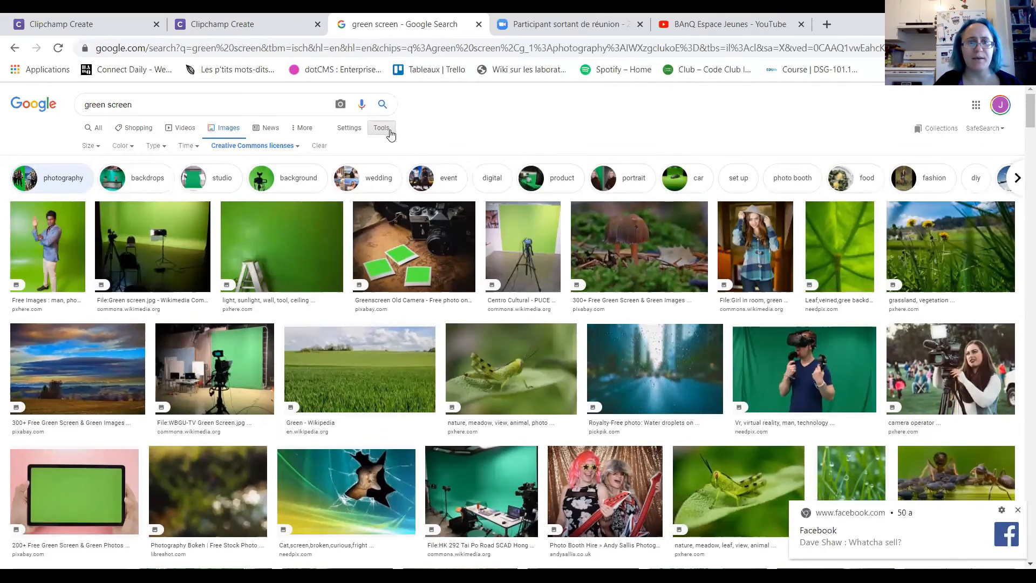
{"action": "left_click", "coordinate": [262, 146]}
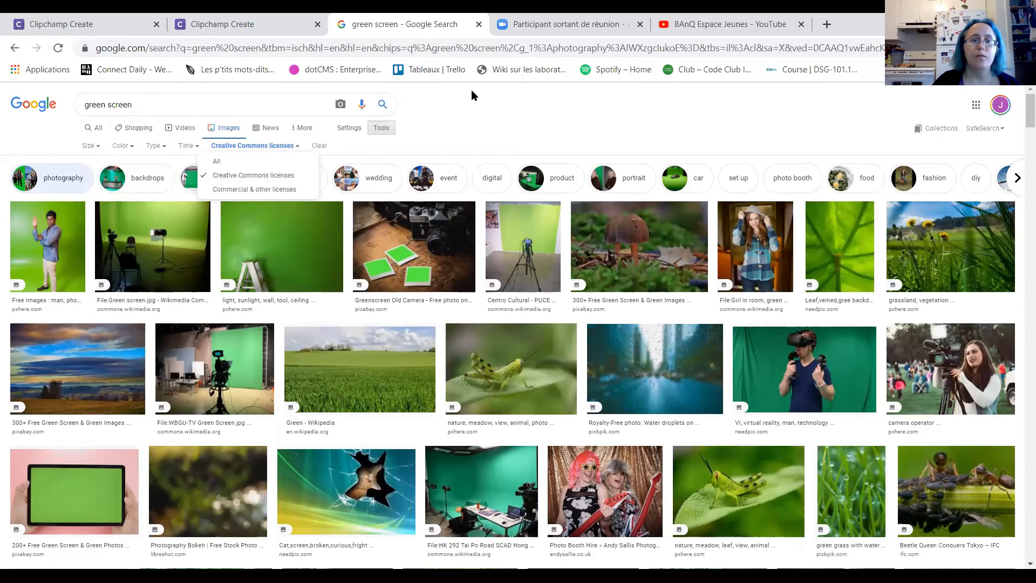
Step: Switch to Clipchamp, move the hikers clip to a track below Strange Music, starting at 0 seconds, and select the hyperspace background clip
{"action": "left_click", "coordinate": [228, 19]}
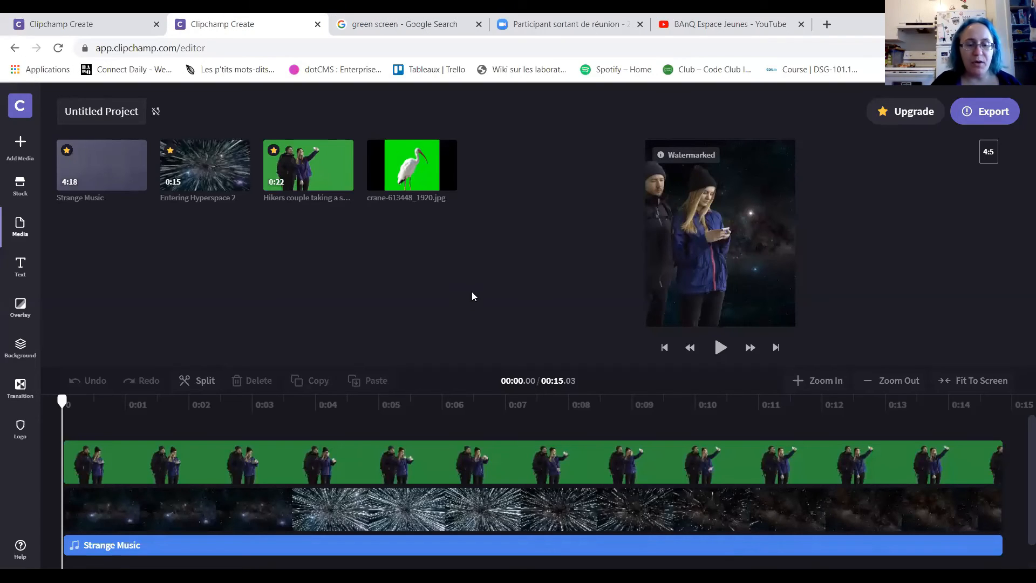
{"action": "mouse_move", "coordinate": [409, 170]}
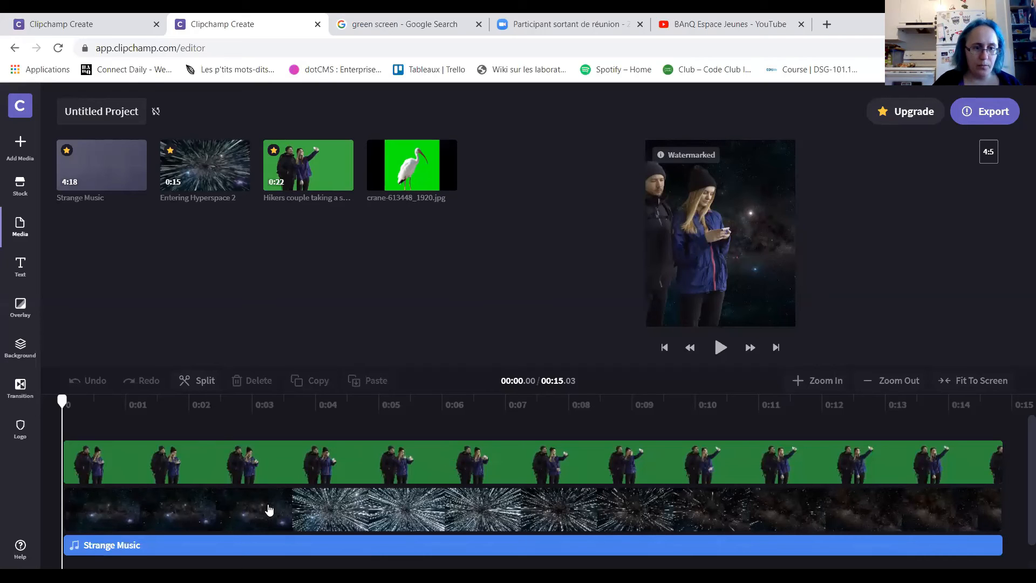
{"action": "left_click_drag", "start_coordinate": [268, 510], "coordinate": [287, 483]}
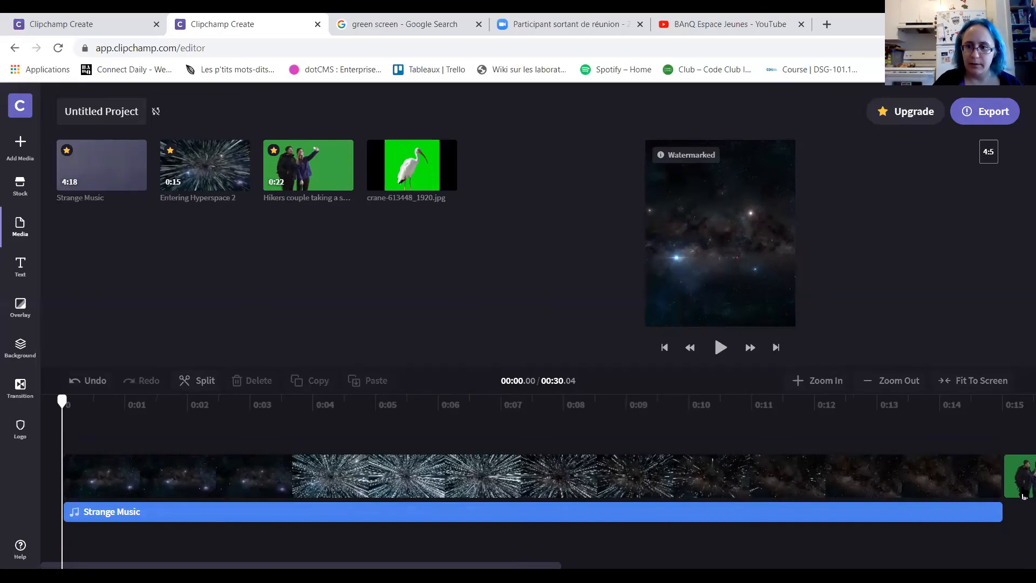
{"action": "left_click_drag", "start_coordinate": [1023, 495], "coordinate": [814, 536]}
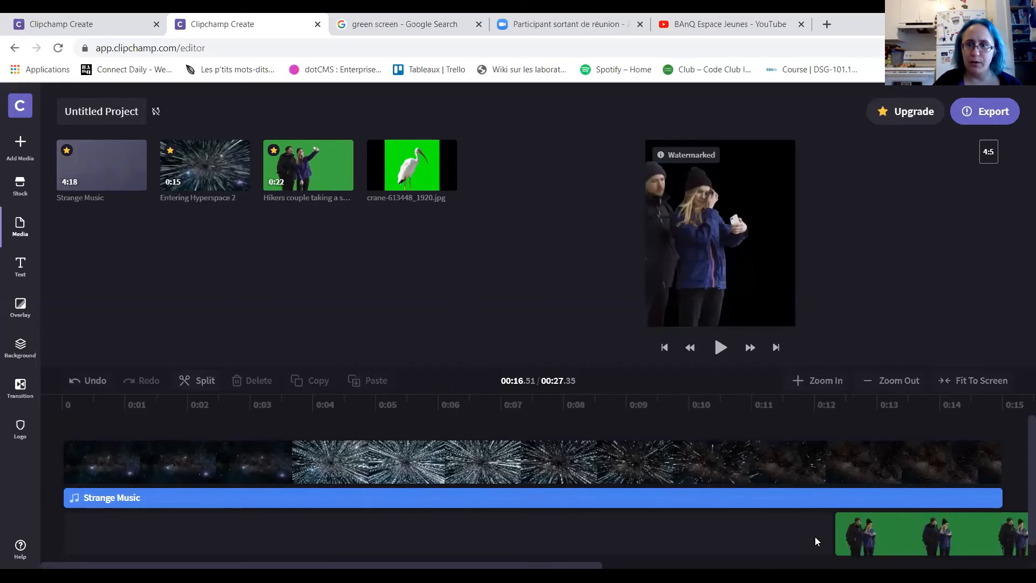
{"action": "left_click_drag", "start_coordinate": [880, 533], "coordinate": [698, 531]}
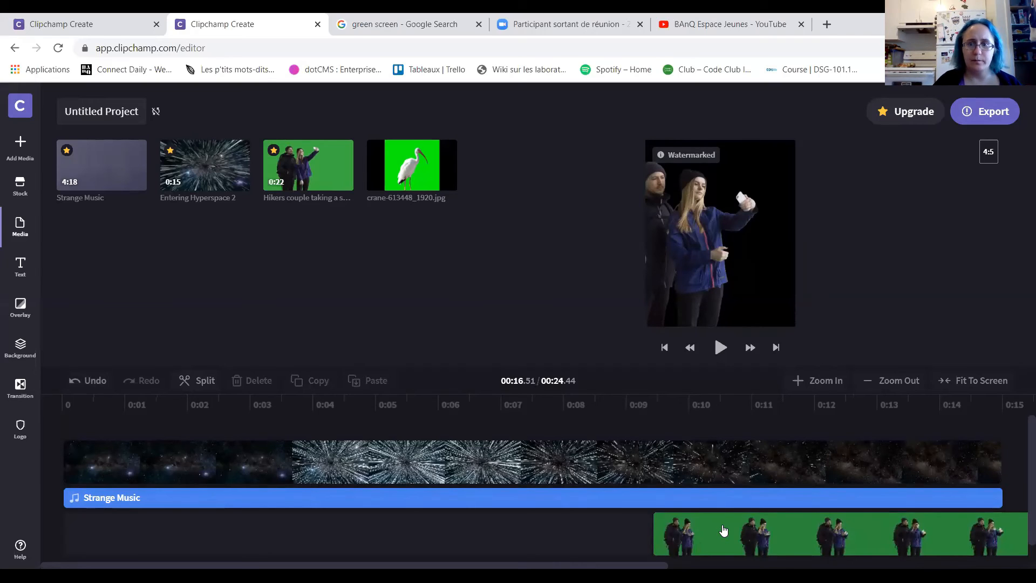
{"action": "left_click_drag", "start_coordinate": [723, 530], "coordinate": [340, 497]}
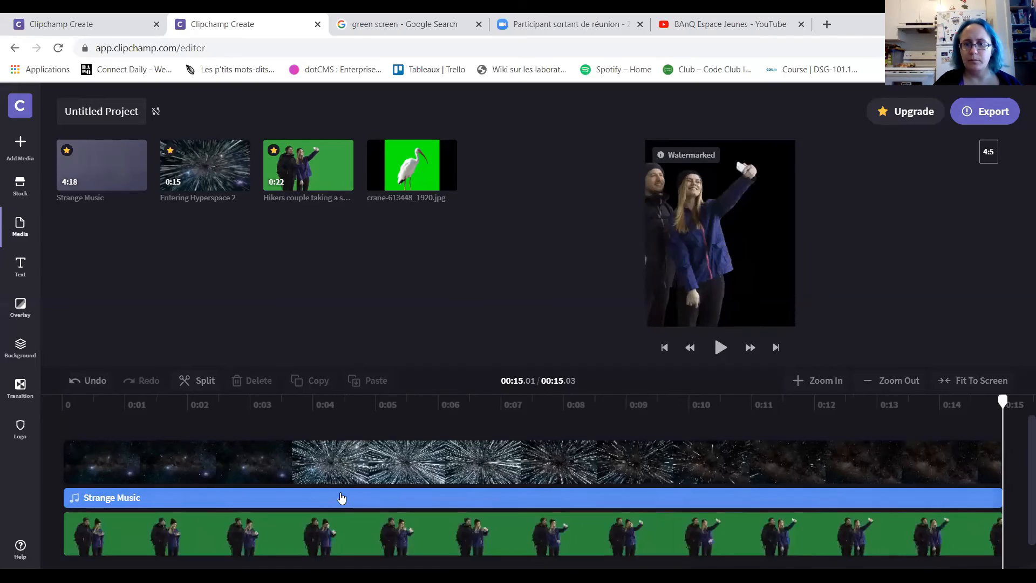
{"action": "left_click", "coordinate": [339, 458]}
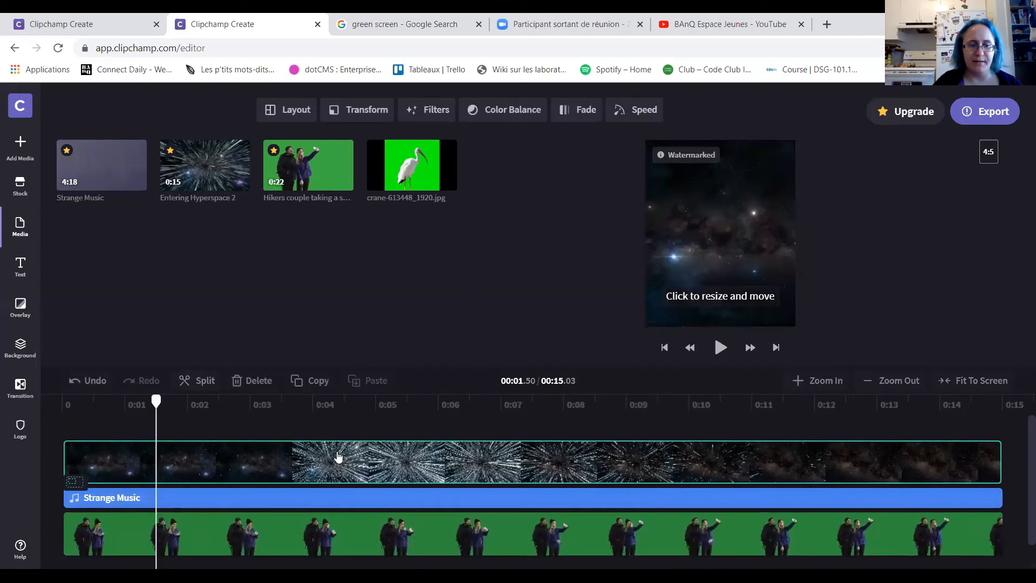
Step: Move the hyperspace background clip to the track below the hikers and bring the playhead back near the start
{"action": "left_click_drag", "start_coordinate": [338, 457], "coordinate": [239, 533]}
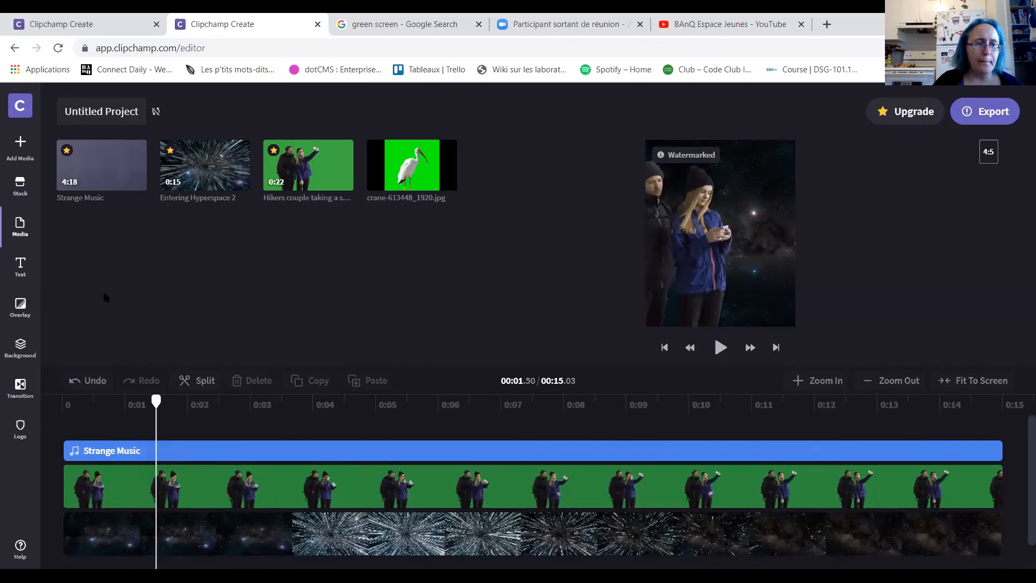
{"action": "left_click_drag", "start_coordinate": [156, 402], "coordinate": [76, 401]}
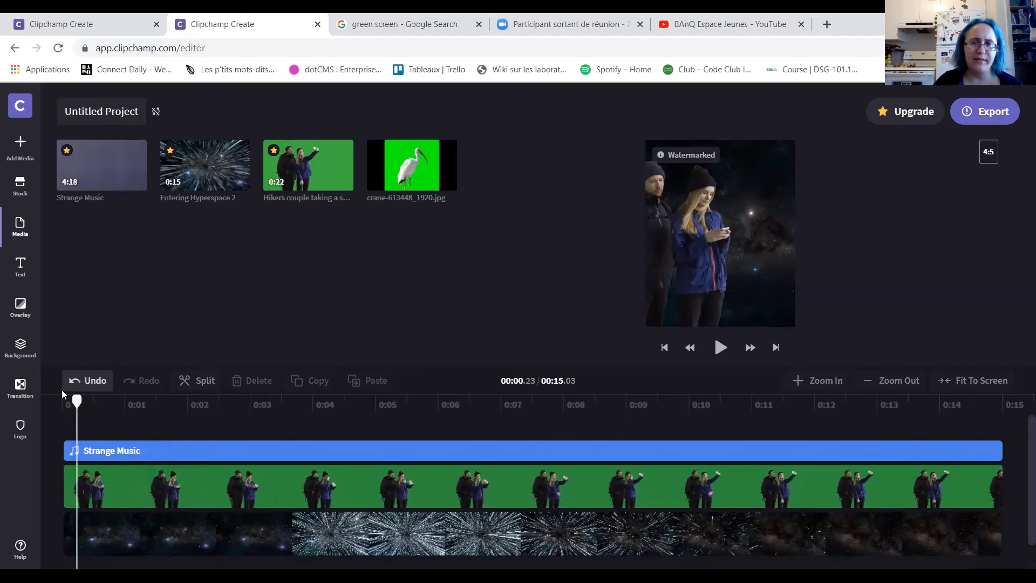
Step: Add a Clean title at 0 seconds on a track above Strange Music, with the two-line text "Ma vidéo / écran vert"
{"action": "left_click", "coordinate": [21, 267]}
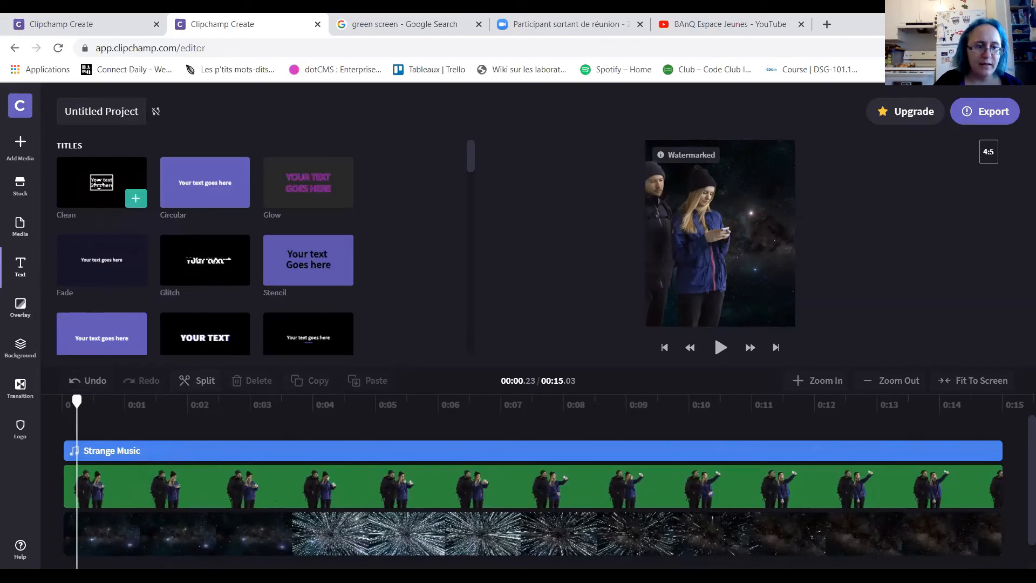
{"action": "left_click_drag", "start_coordinate": [98, 184], "coordinate": [127, 453]}
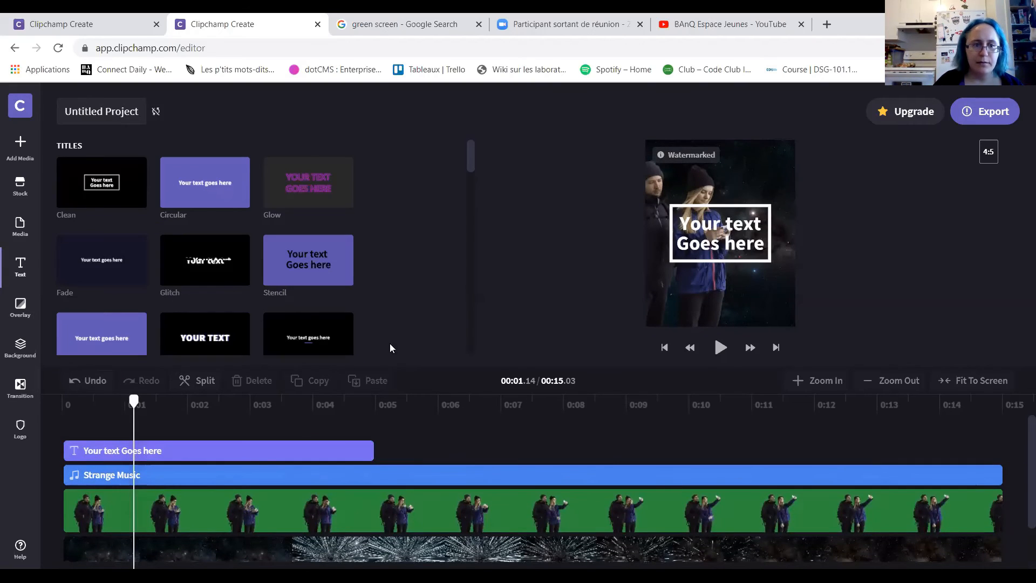
{"action": "left_click", "coordinate": [154, 451]}
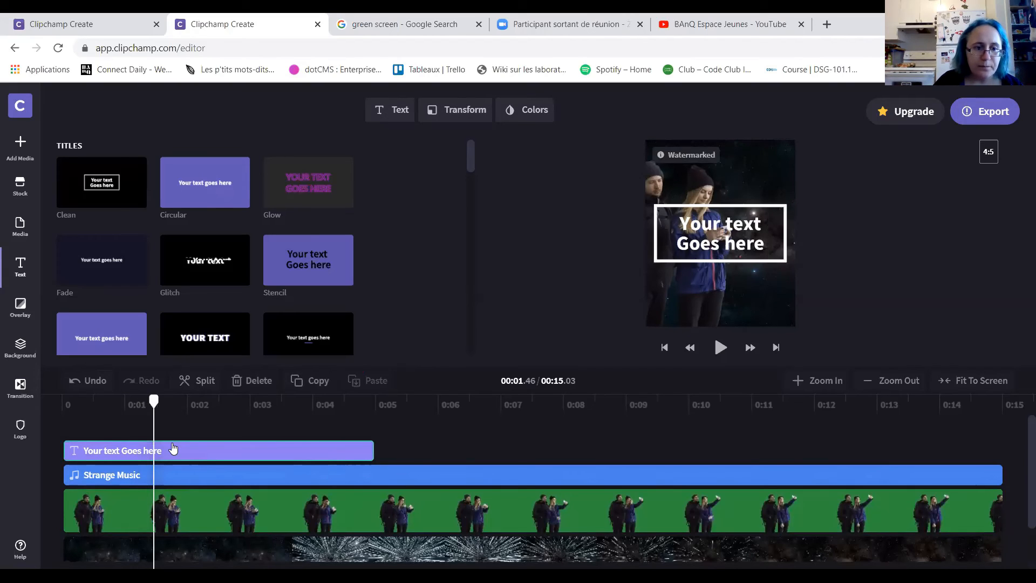
{"action": "left_click", "coordinate": [403, 112]}
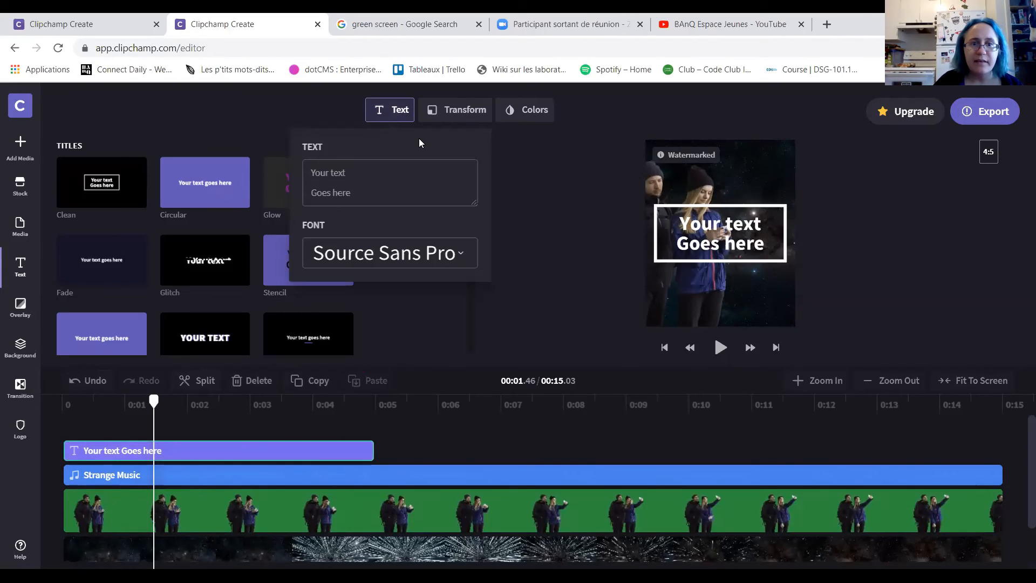
{"action": "left_click", "coordinate": [329, 186]}
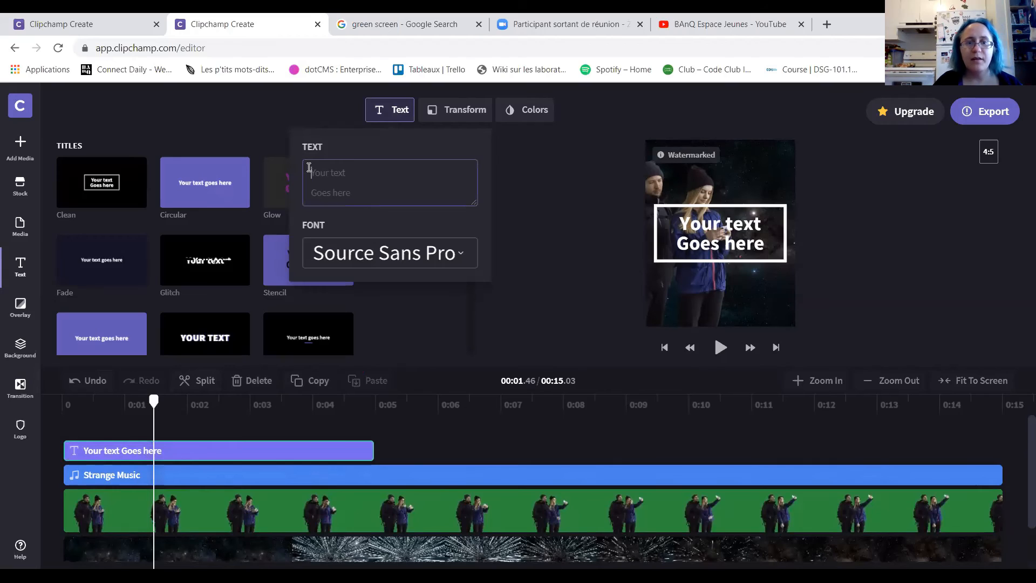
{"action": "type", "text": "M"}
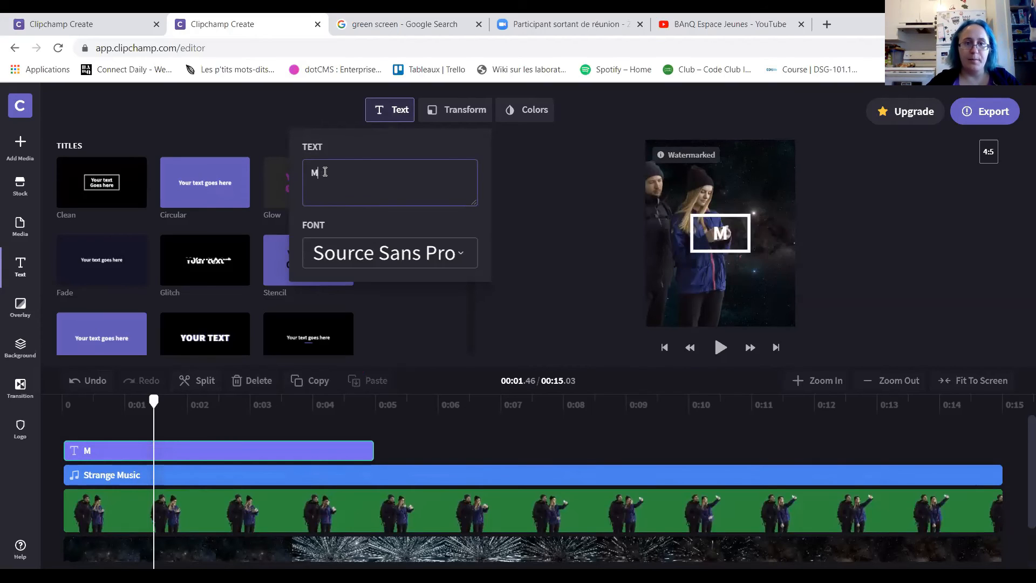
{"action": "type", "text": "a vidéo"}
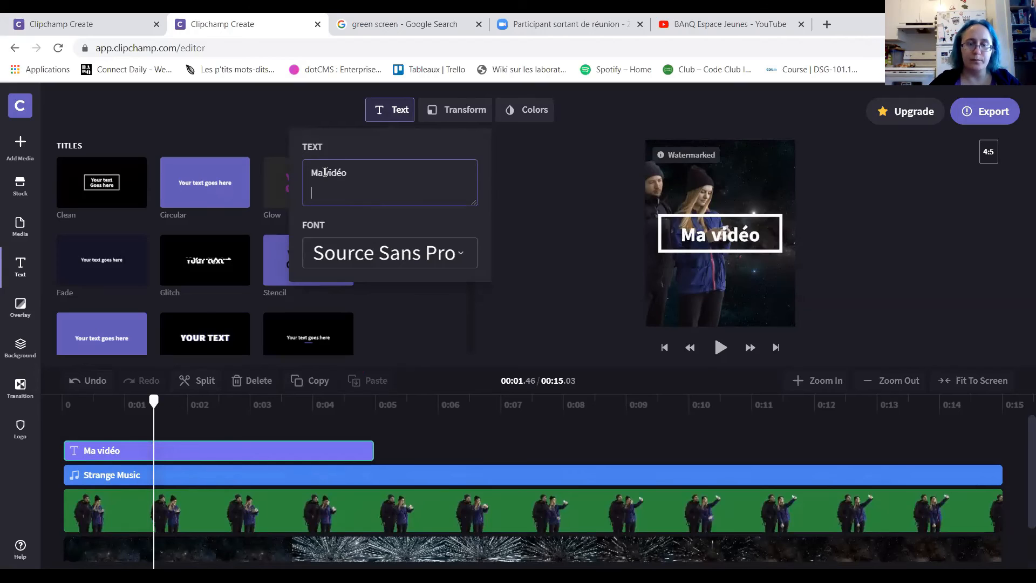
{"action": "key", "text": "Return"}
{"action": "type", "text": "écran vert"}
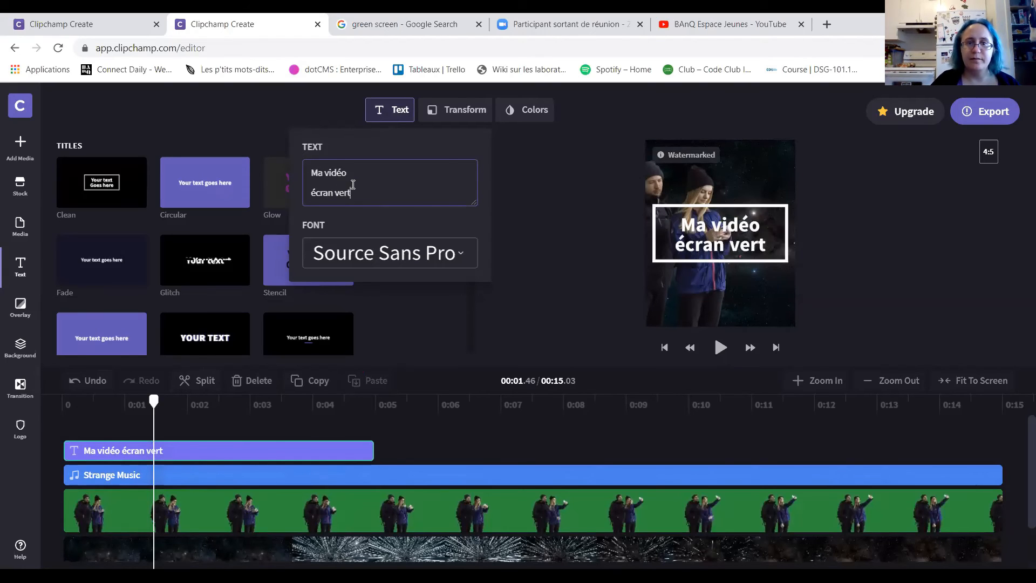
Step: Set the title's primary colour to Mediumaquamarine and review its text settings
{"action": "left_click", "coordinate": [531, 110]}
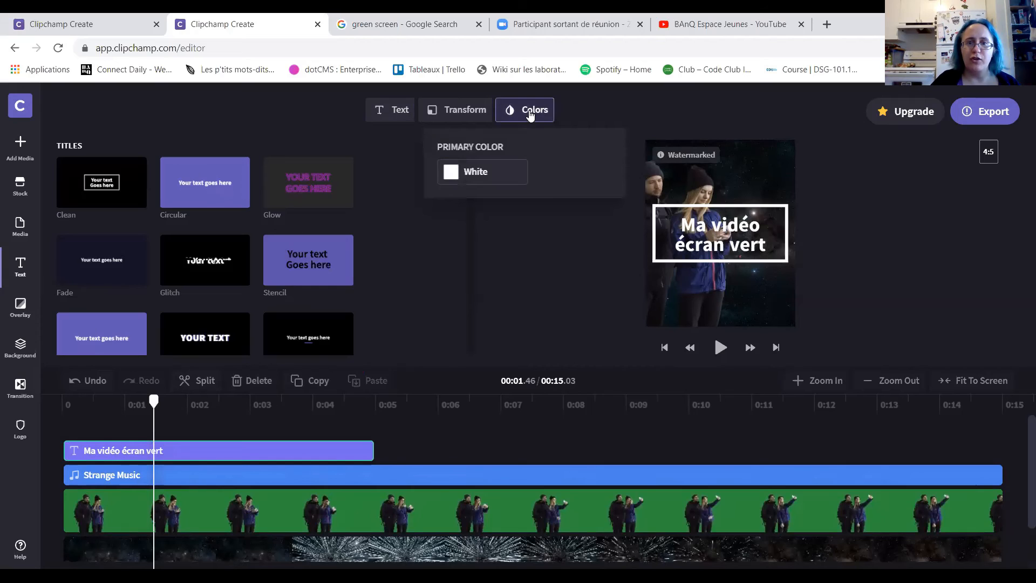
{"action": "left_click", "coordinate": [486, 173]}
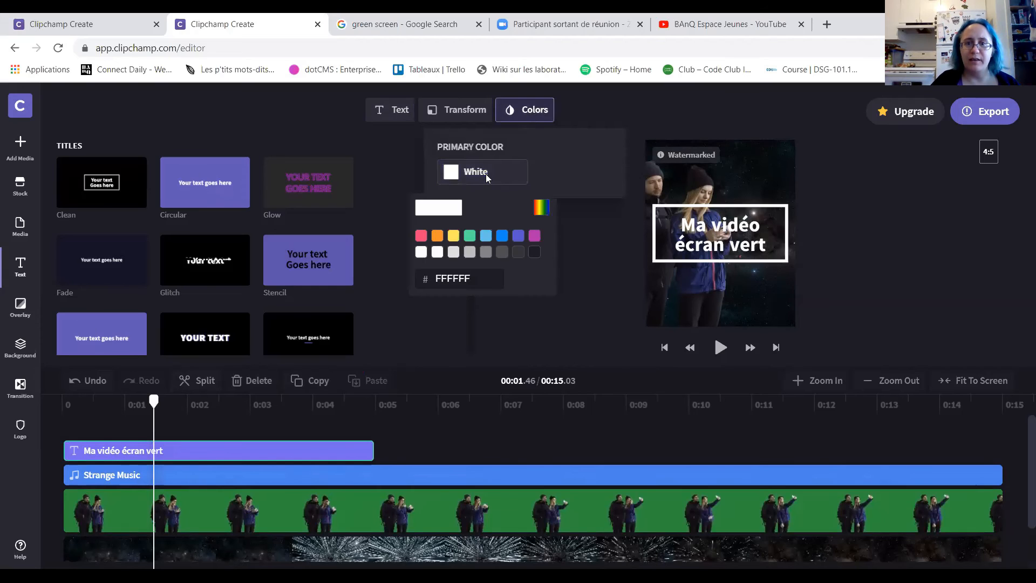
{"action": "left_click", "coordinate": [470, 236]}
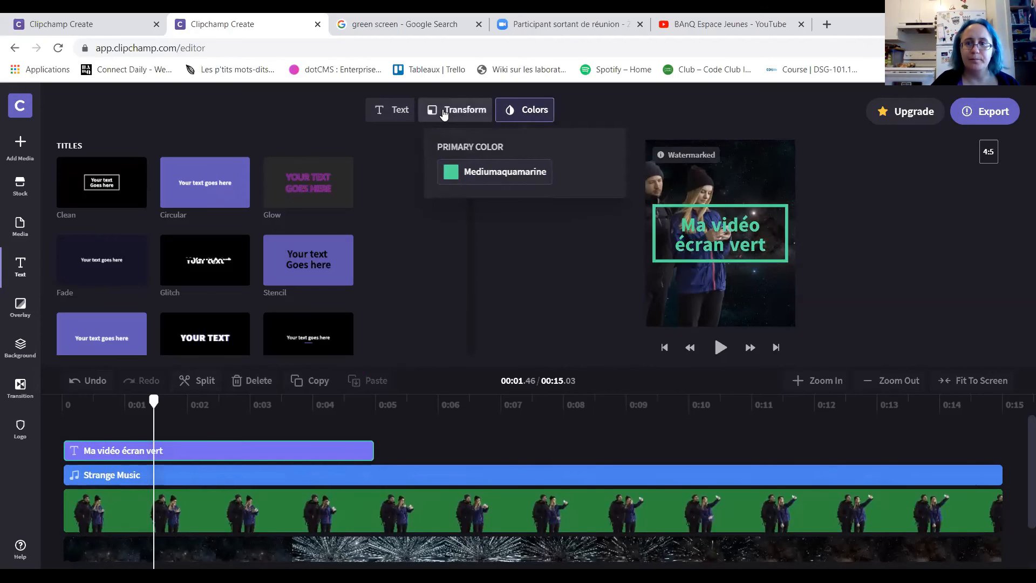
{"action": "left_click", "coordinate": [399, 115]}
{"action": "left_click", "coordinate": [555, 282]}
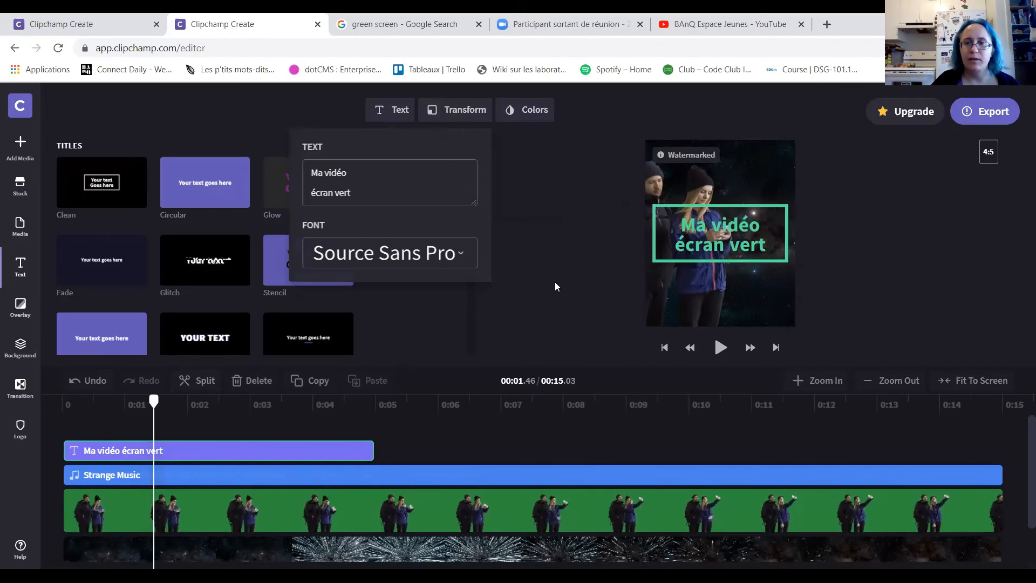
Step: Preview the title, pause playback, and extend the title clip's end to about 5.9 seconds
{"action": "left_click", "coordinate": [720, 348]}
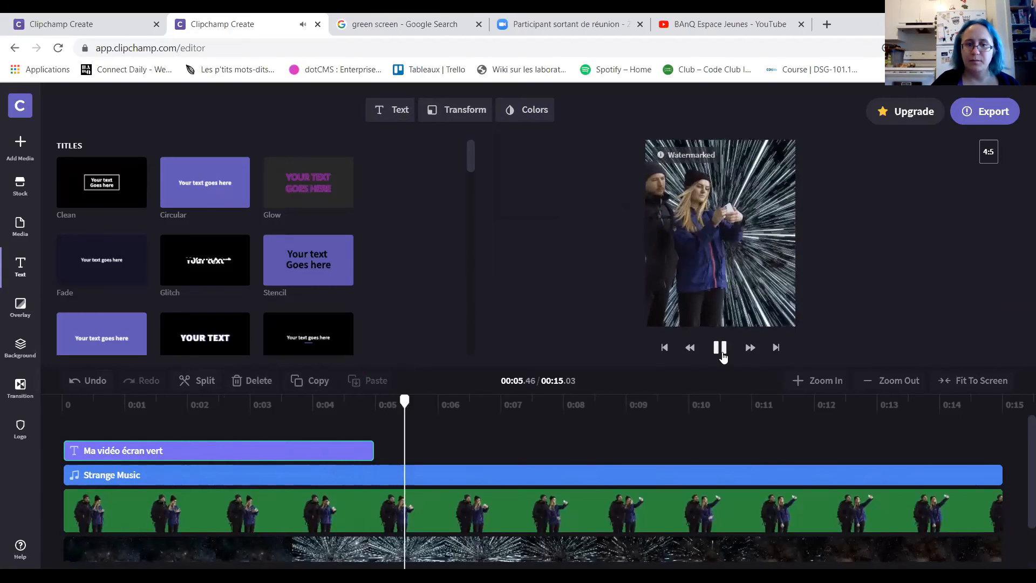
{"action": "left_click", "coordinate": [708, 355]}
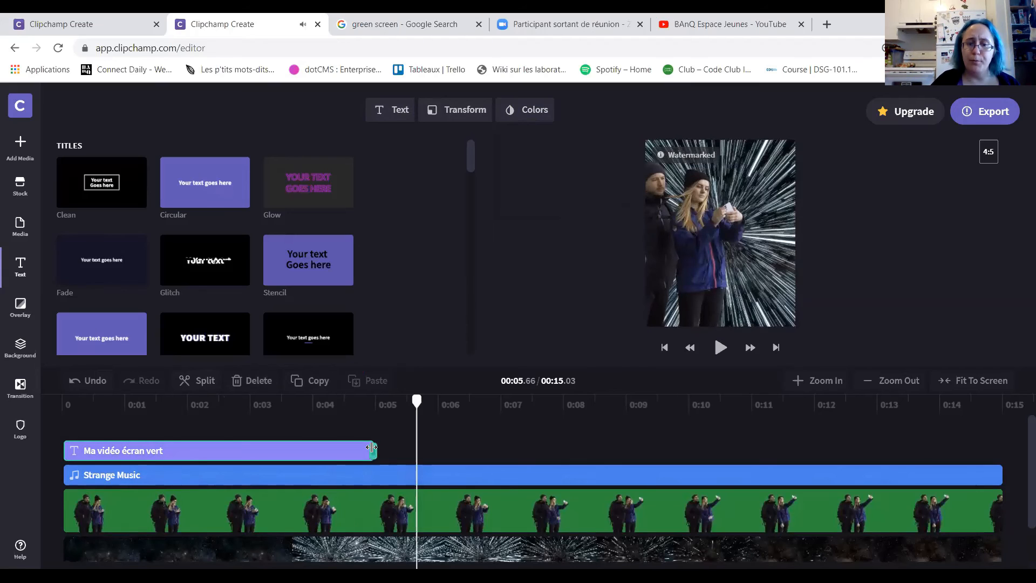
{"action": "left_click_drag", "start_coordinate": [372, 447], "coordinate": [431, 451]}
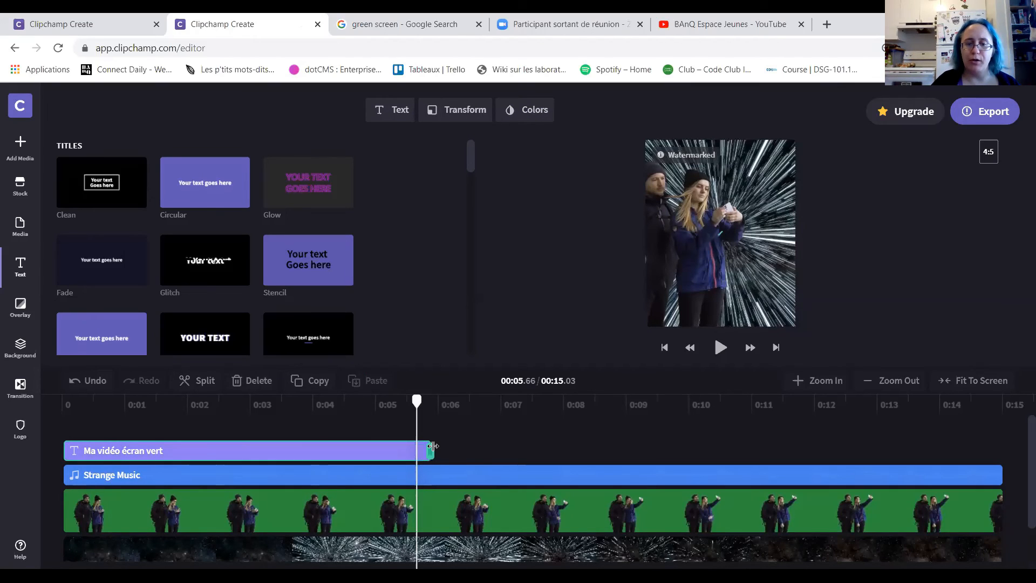
{"action": "left_click", "coordinate": [415, 405]}
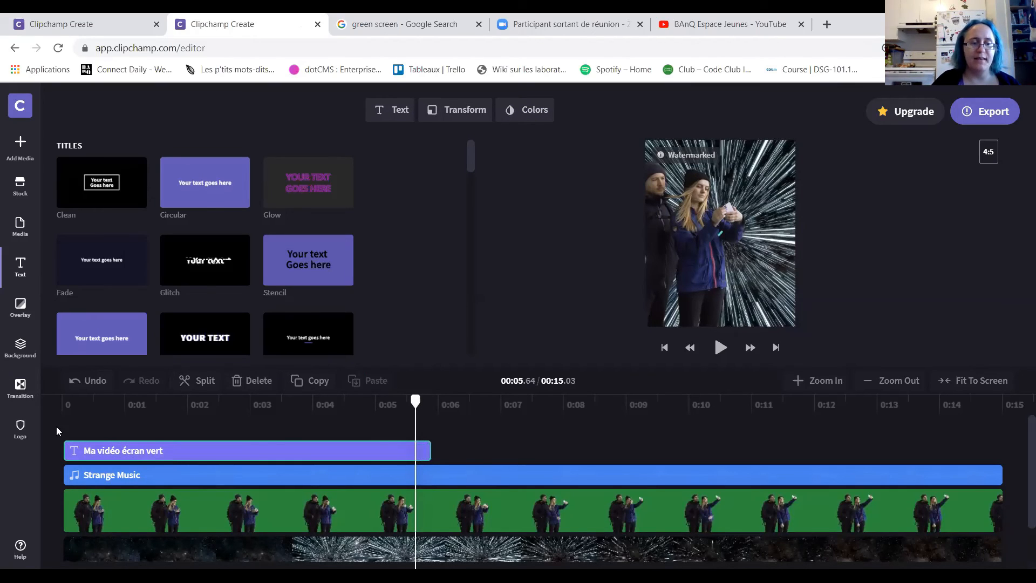
Step: Preview the video with its title from the start, return the playhead to 0 seconds and select the hikers clip
{"action": "left_click", "coordinate": [720, 348]}
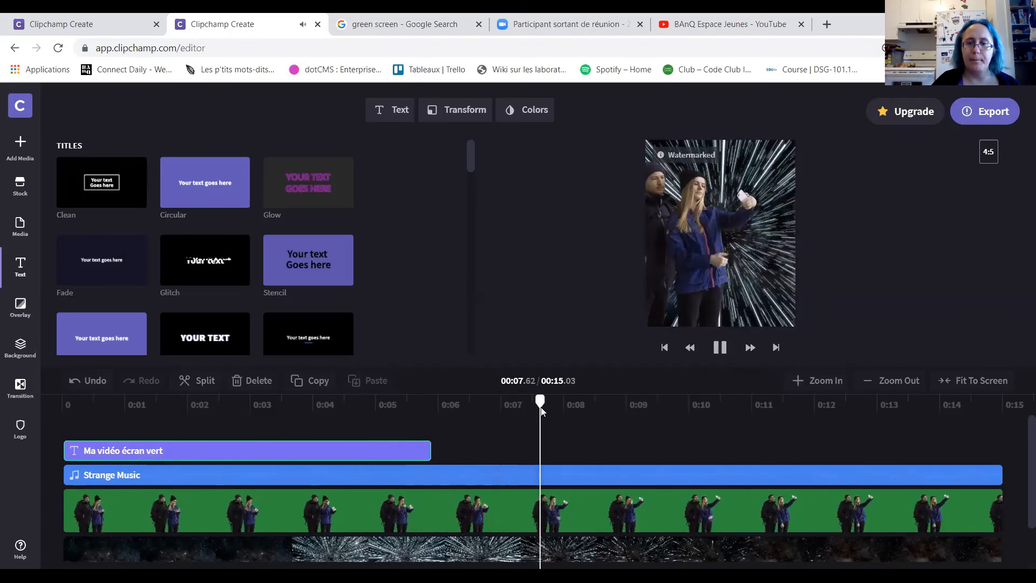
{"action": "left_click", "coordinate": [664, 348]}
{"action": "left_click", "coordinate": [720, 348]}
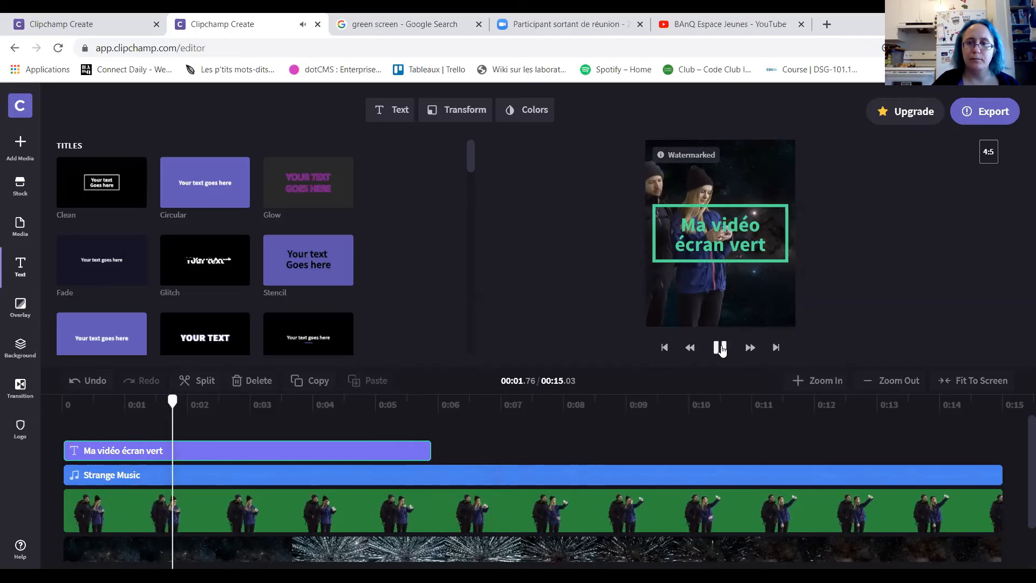
{"action": "left_click", "coordinate": [720, 348]}
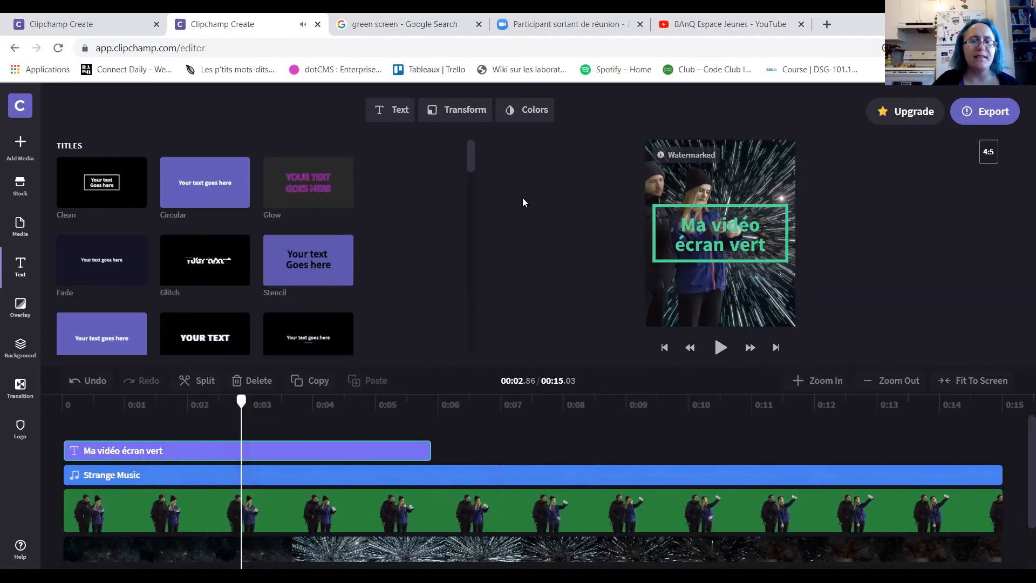
{"action": "left_click_drag", "start_coordinate": [470, 160], "coordinate": [481, 139]}
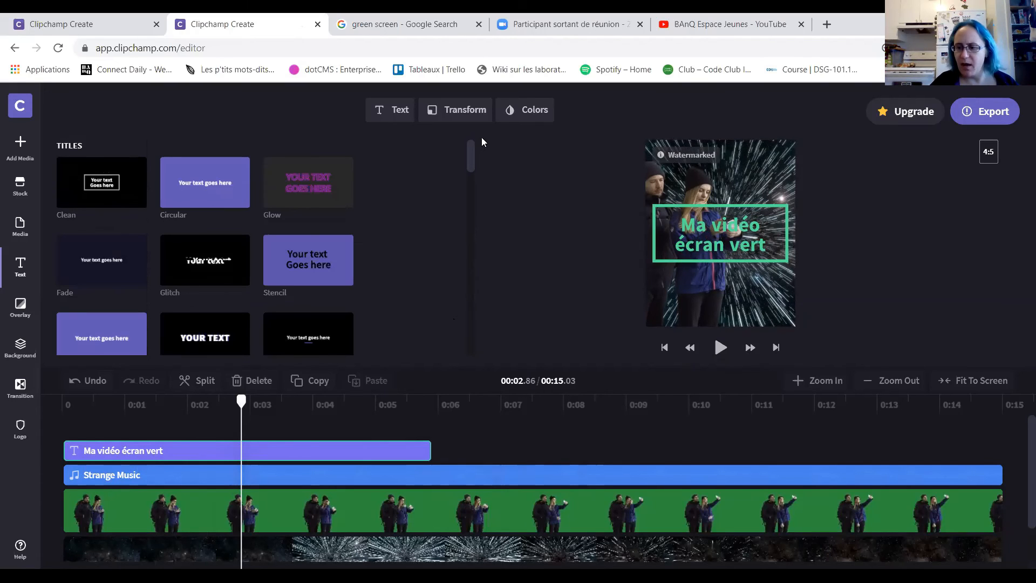
{"action": "left_click_drag", "start_coordinate": [242, 406], "coordinate": [59, 401]}
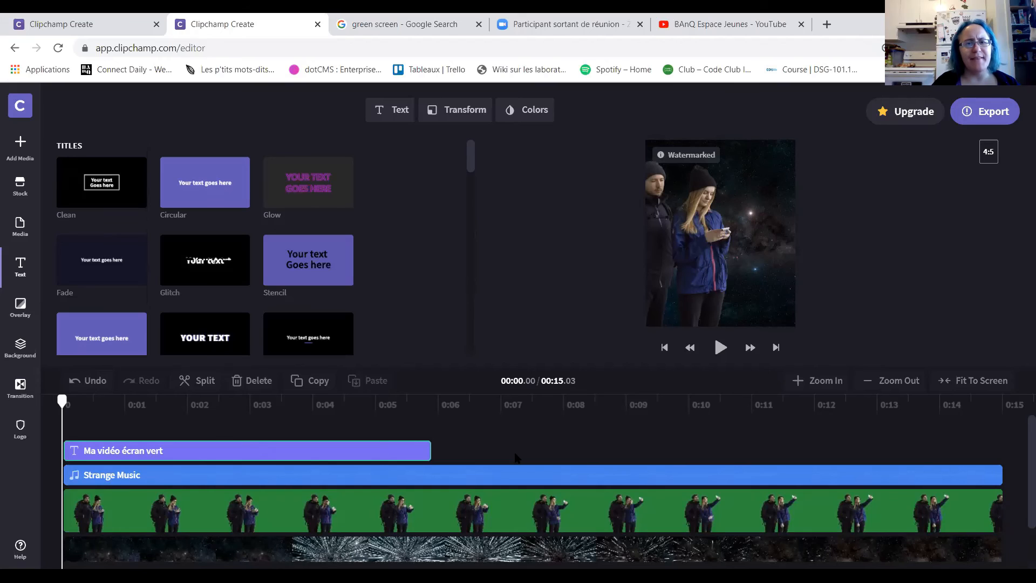
{"action": "left_click", "coordinate": [218, 522]}
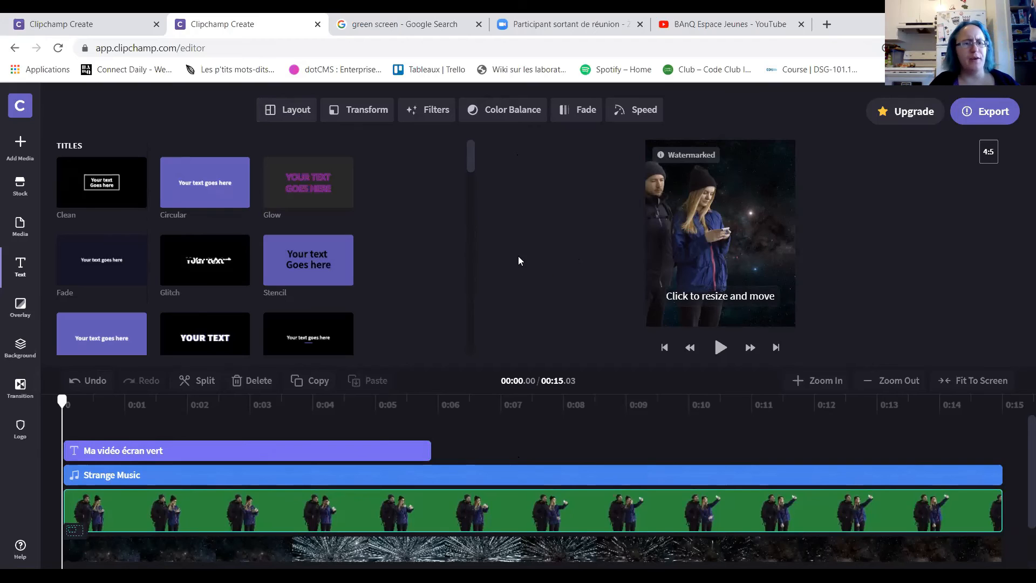
Step: Switch to the Écran vert project's page, go to app.clipchamp.com and create a new Widescreen 16:9 video project
{"action": "left_click", "coordinate": [110, 18]}
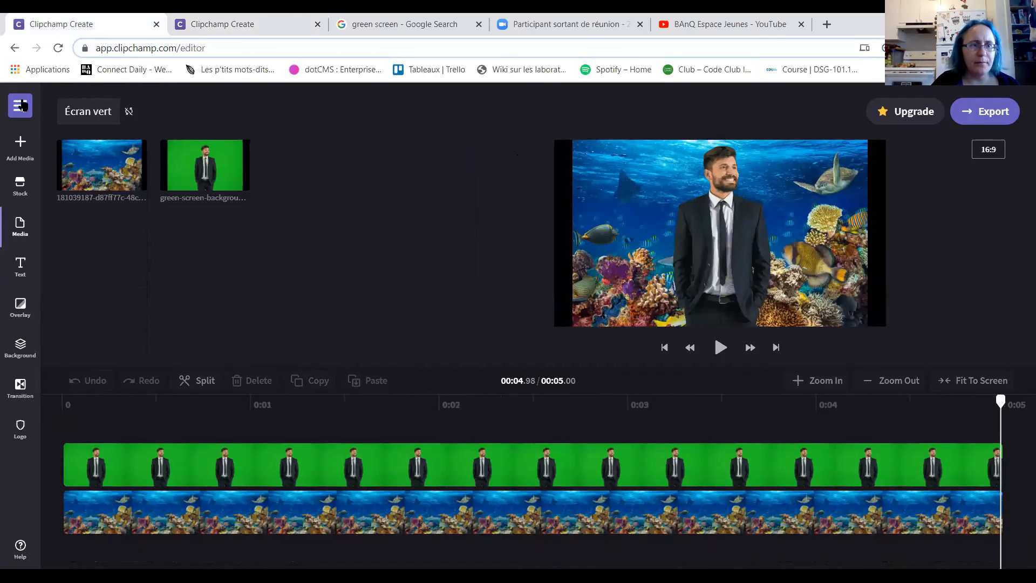
{"action": "left_click", "coordinate": [204, 46]}
{"action": "left_click_drag", "start_coordinate": [208, 48], "coordinate": [256, 50]}
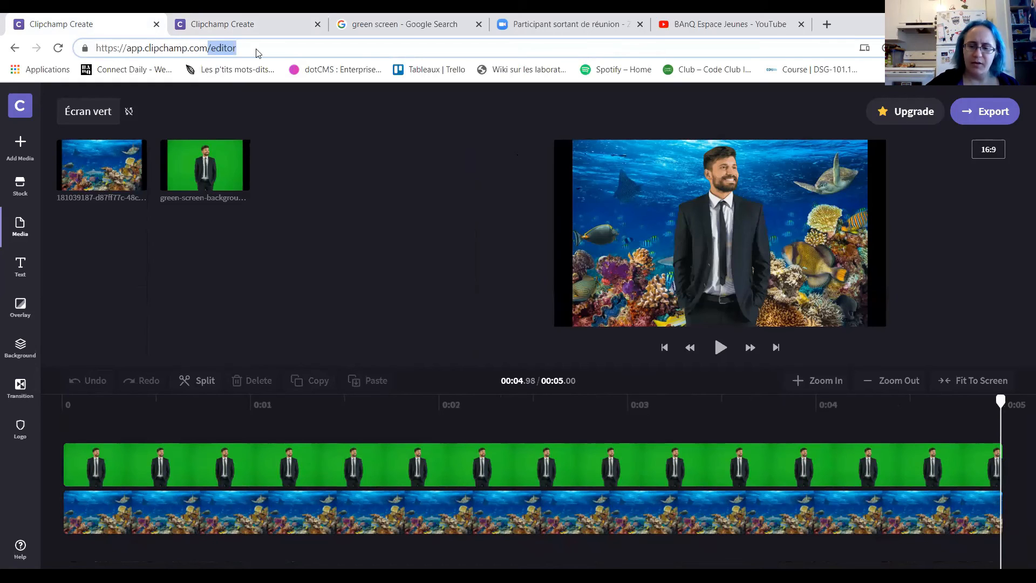
{"action": "key", "text": "BackSpace"}
{"action": "key", "text": "Return"}
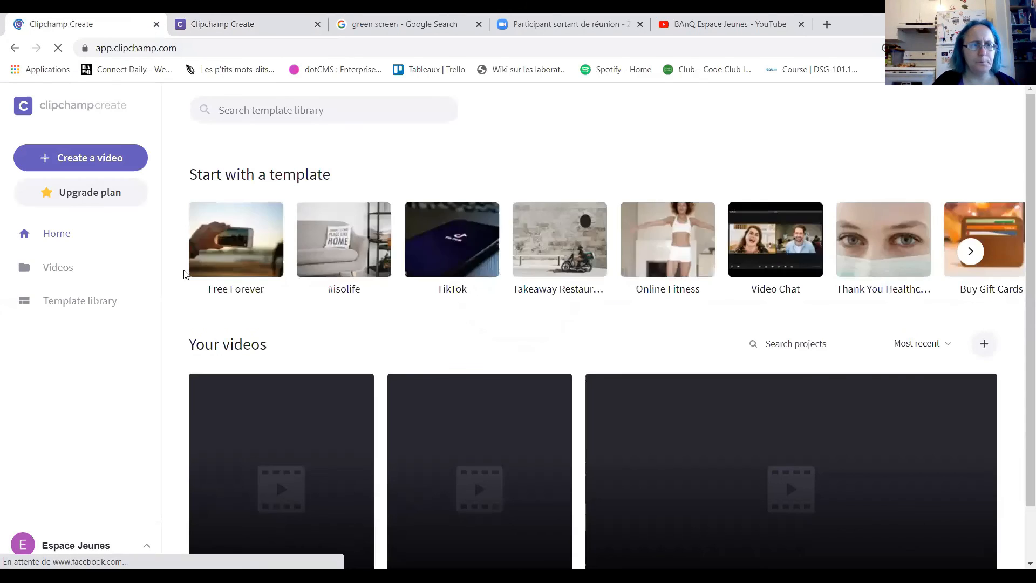
{"action": "left_click", "coordinate": [116, 159]}
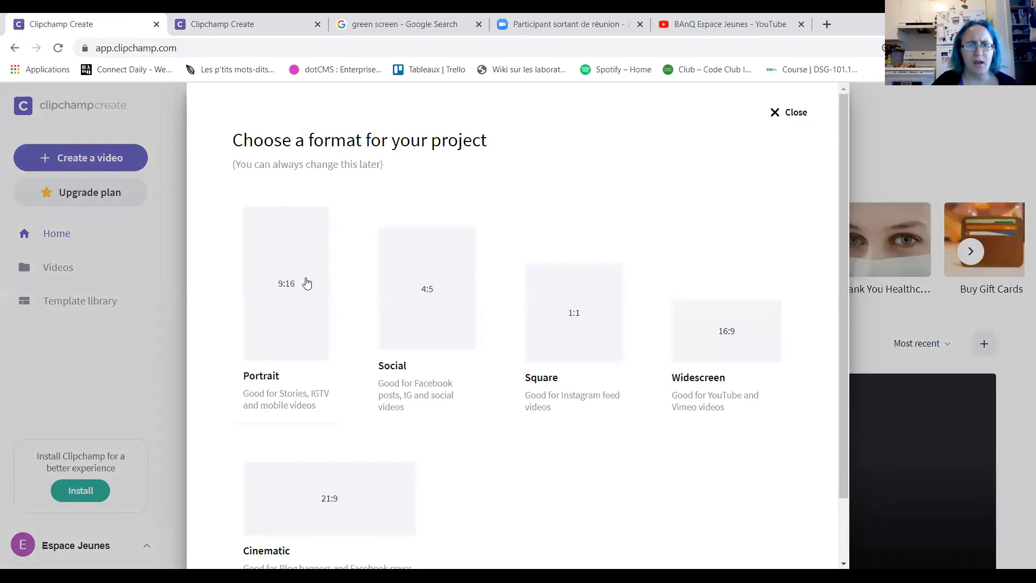
{"action": "left_click", "coordinate": [740, 336]}
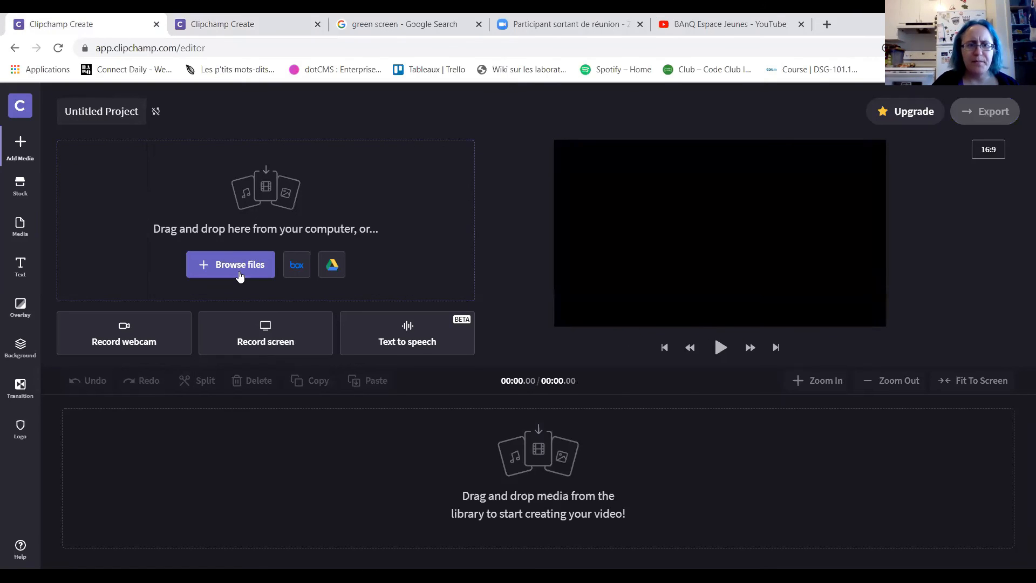
Step: Import the online-course-5249512_1280 laptop image from the desktop and place it on the timeline at 0 seconds
{"action": "left_click", "coordinate": [238, 270]}
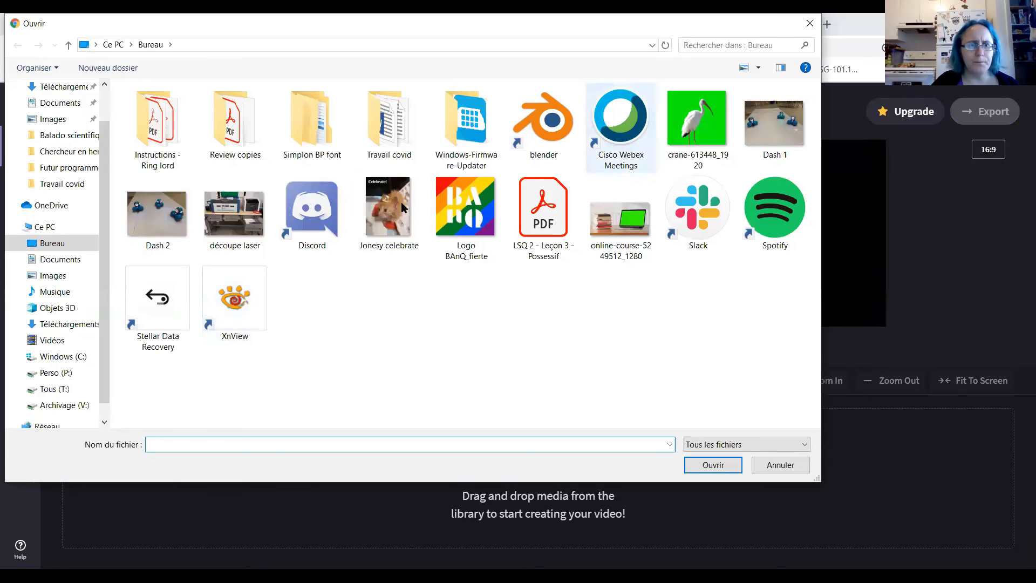
{"action": "left_click", "coordinate": [590, 210]}
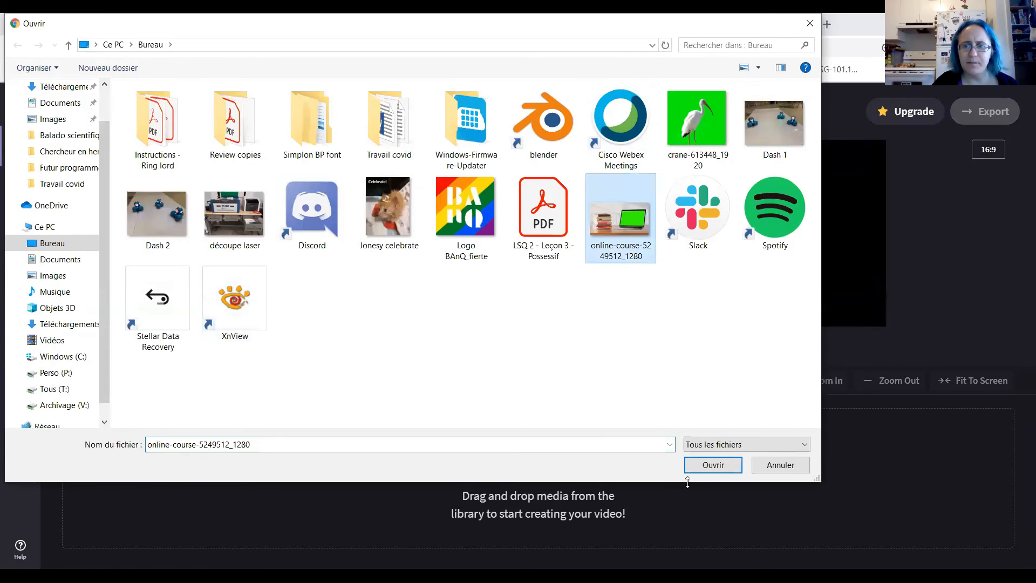
{"action": "left_click", "coordinate": [698, 468]}
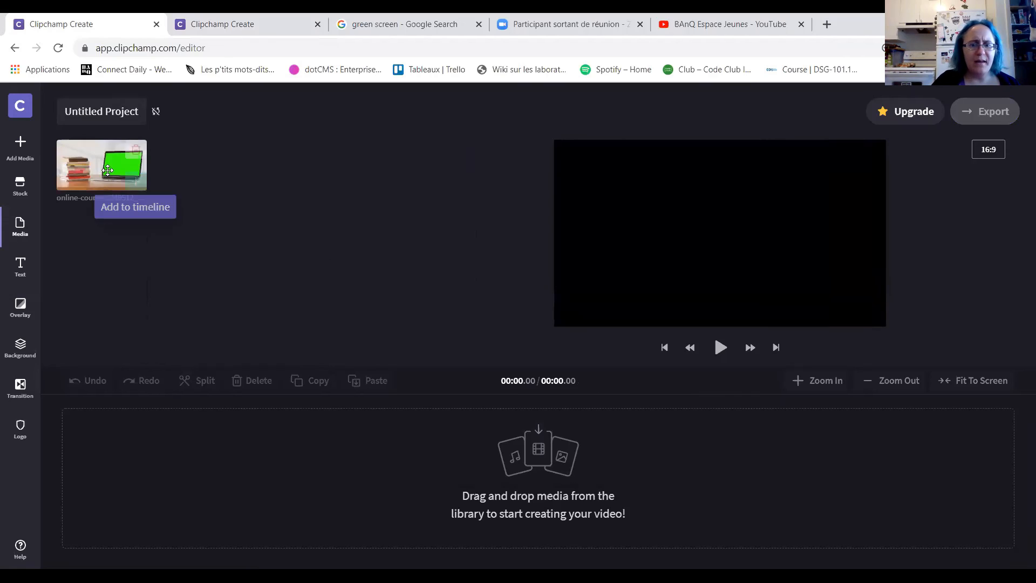
{"action": "left_click_drag", "start_coordinate": [107, 170], "coordinate": [740, 250]}
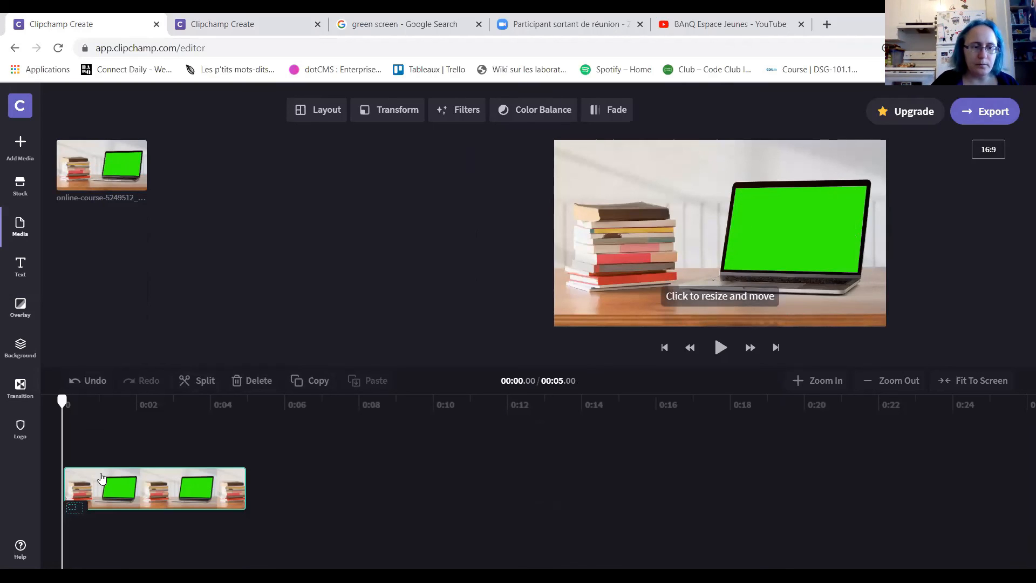
{"action": "left_click", "coordinate": [217, 412]}
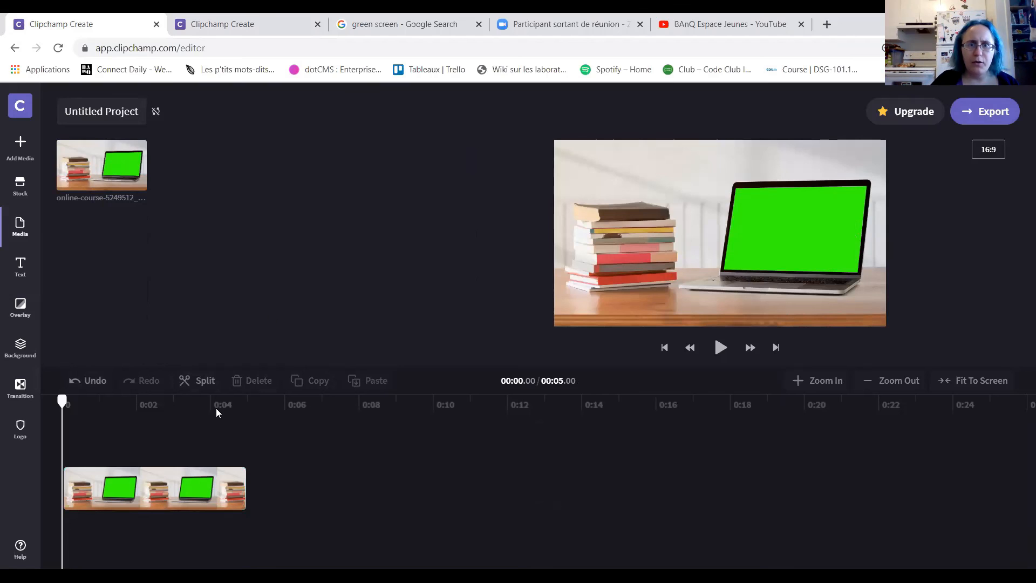
Step: Switch to the Google image search, search for "chaton" and open the Pixabay picture of three kittens in straw
{"action": "left_click", "coordinate": [404, 23]}
{"action": "left_click_drag", "start_coordinate": [137, 104], "coordinate": [6, 103]}
{"action": "type", "text": "chaton"}
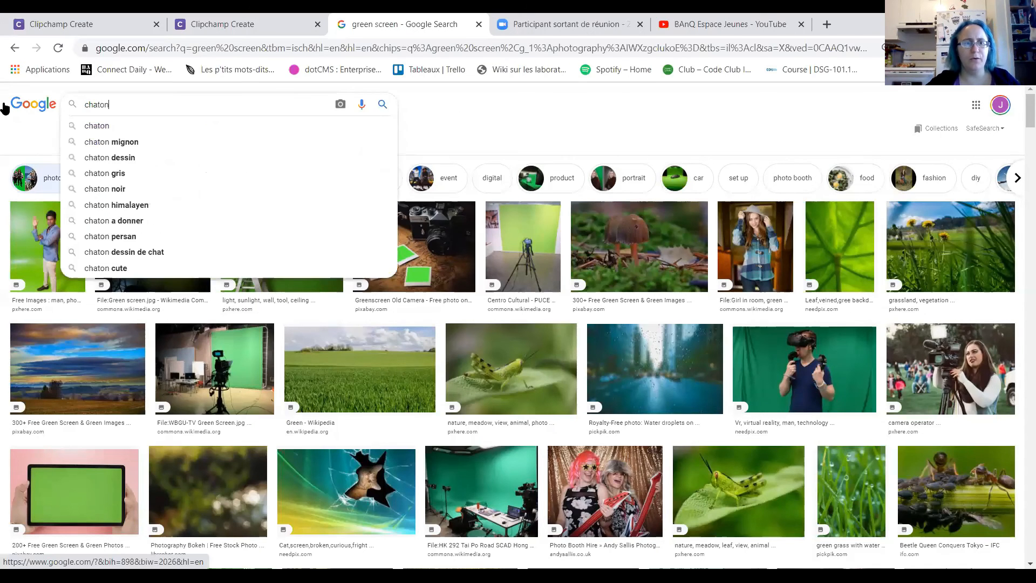
{"action": "key", "text": "Return"}
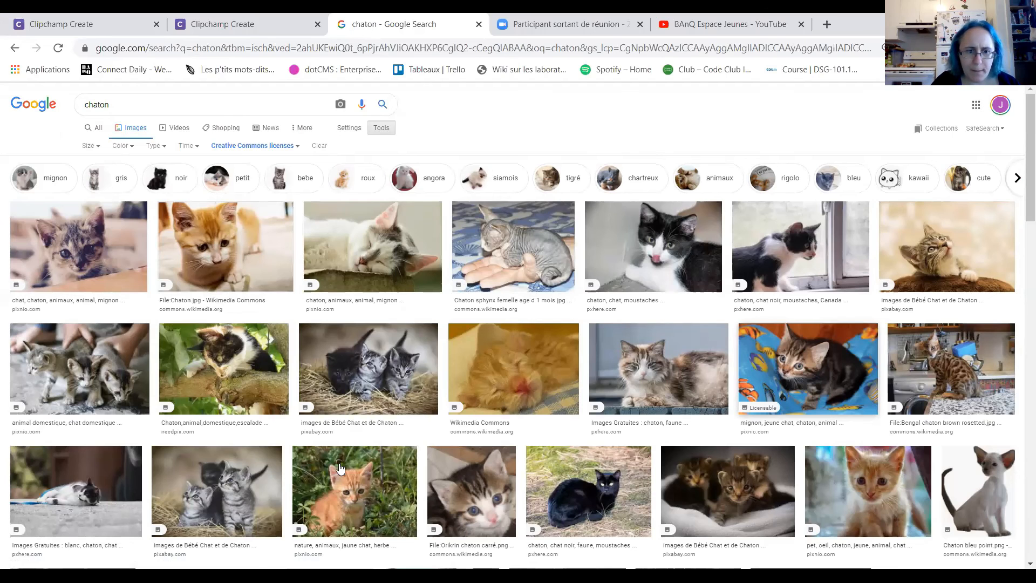
{"action": "left_click", "coordinate": [243, 489]}
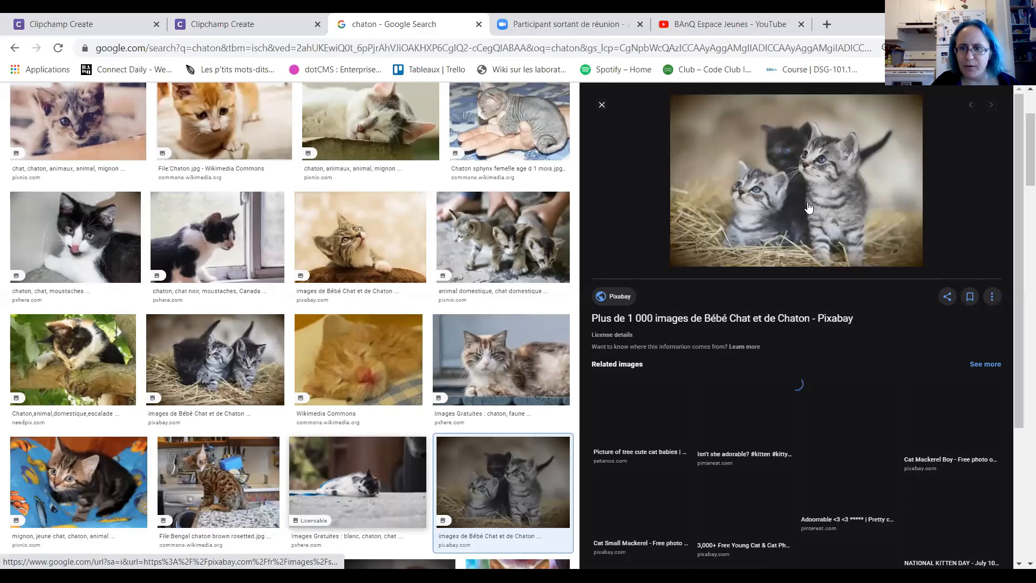
Step: Save the kitten picture to the desktop (Bureau) as cat-3535399__340 in WEBP format
{"action": "right_click", "coordinate": [769, 200]}
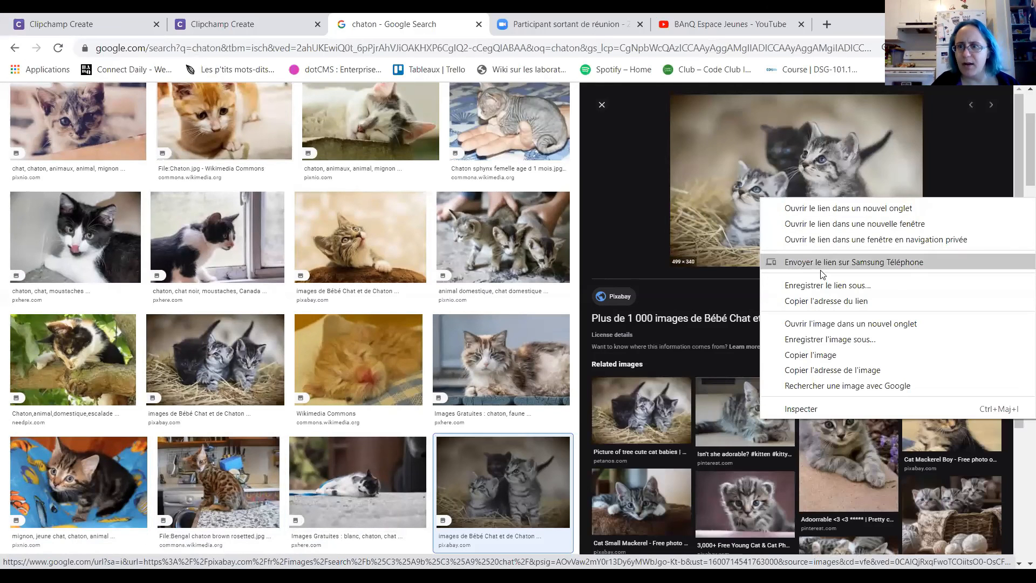
{"action": "left_click", "coordinate": [836, 340]}
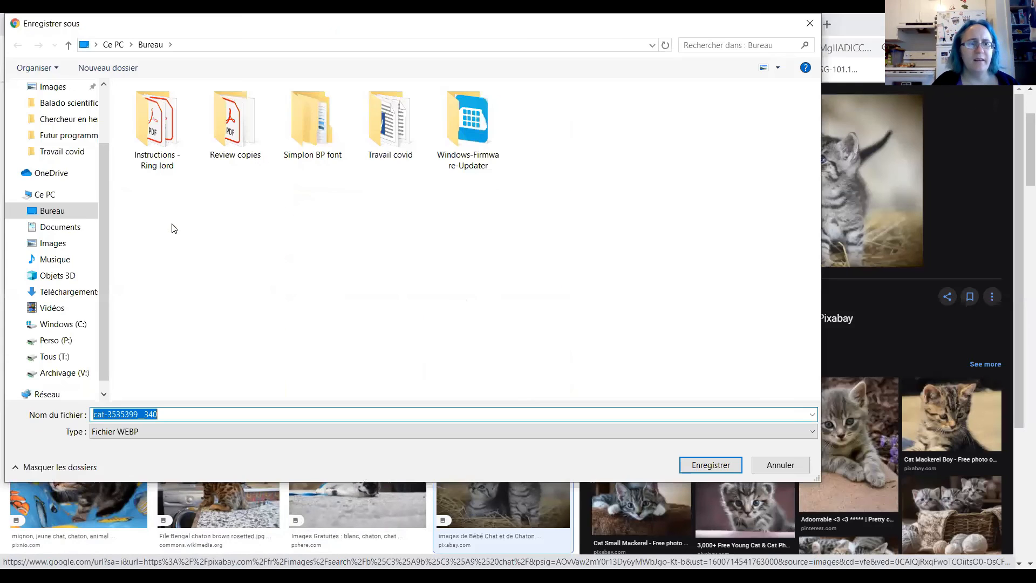
{"action": "left_click", "coordinate": [52, 210]}
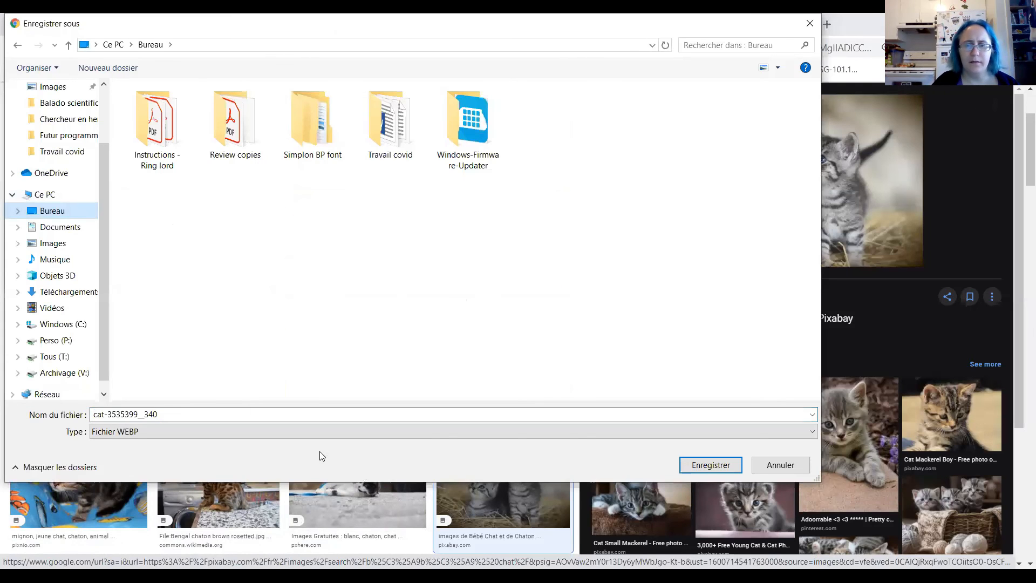
{"action": "left_click", "coordinate": [697, 469]}
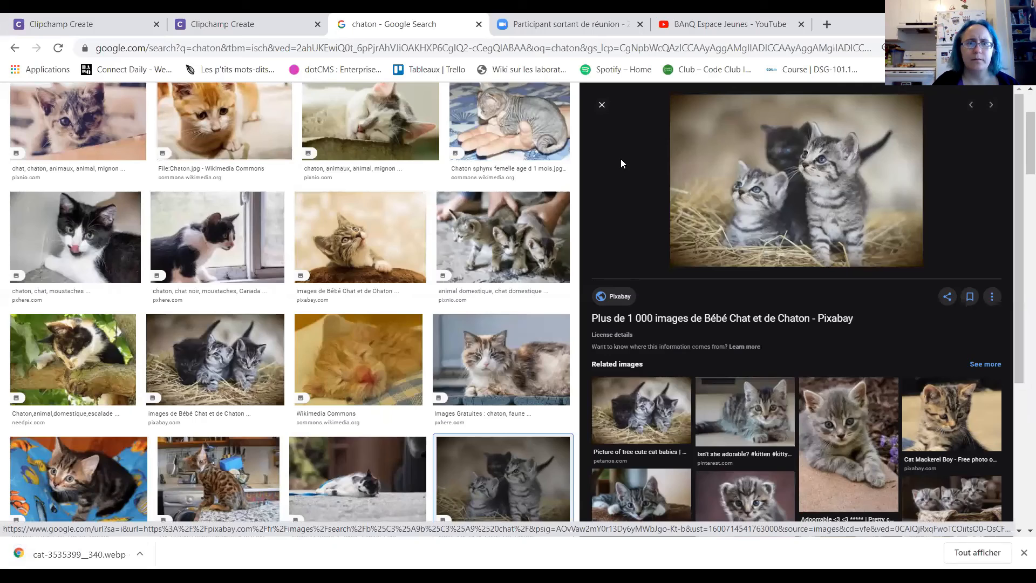
Step: Return to the Clipchamp project, import cat-3535399__340 from the desktop and place it on a track beneath the laptop clip at 0 seconds
{"action": "left_click", "coordinate": [236, 27]}
{"action": "left_click", "coordinate": [128, 23]}
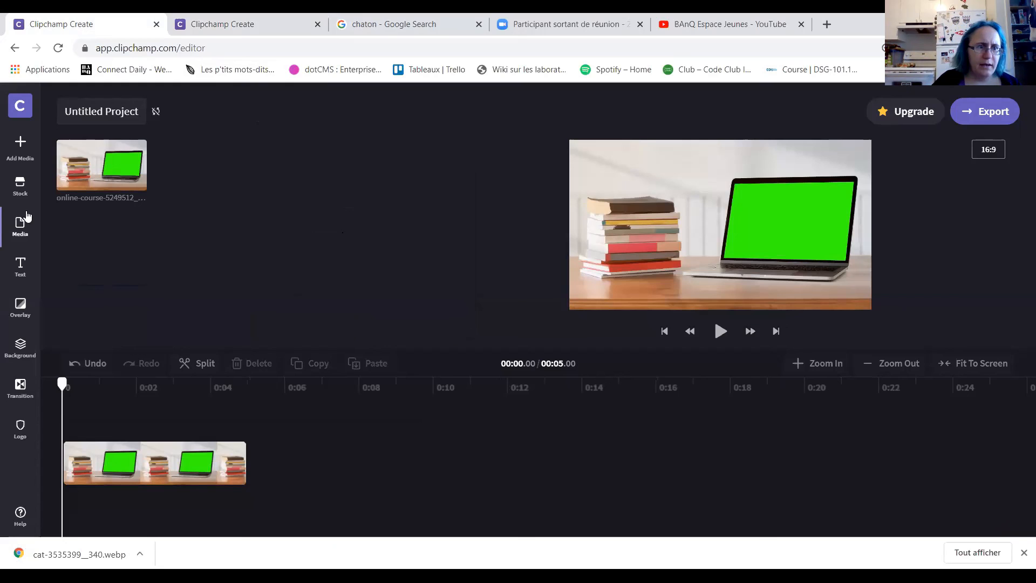
{"action": "left_click", "coordinate": [22, 148]}
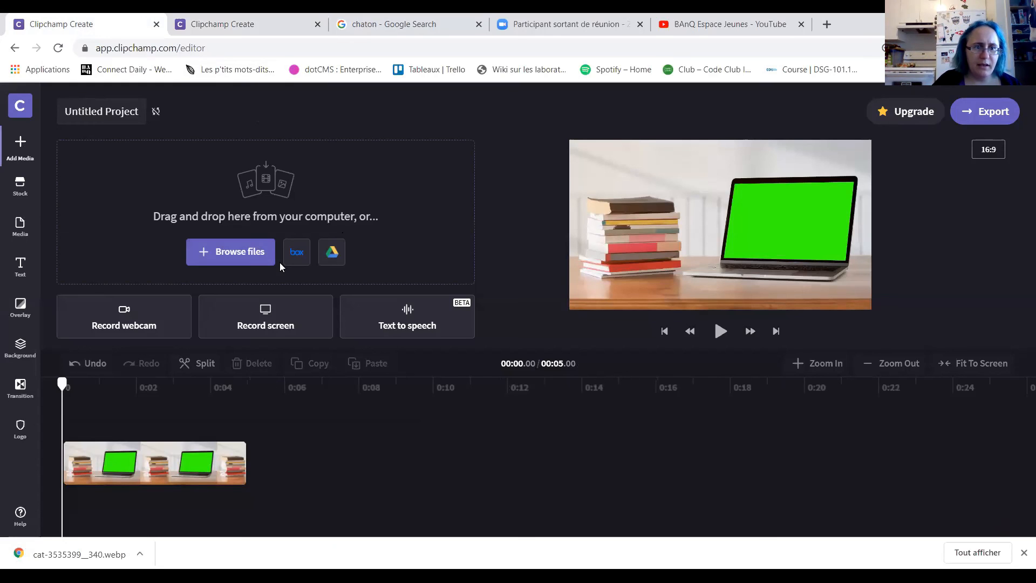
{"action": "left_click", "coordinate": [255, 253]}
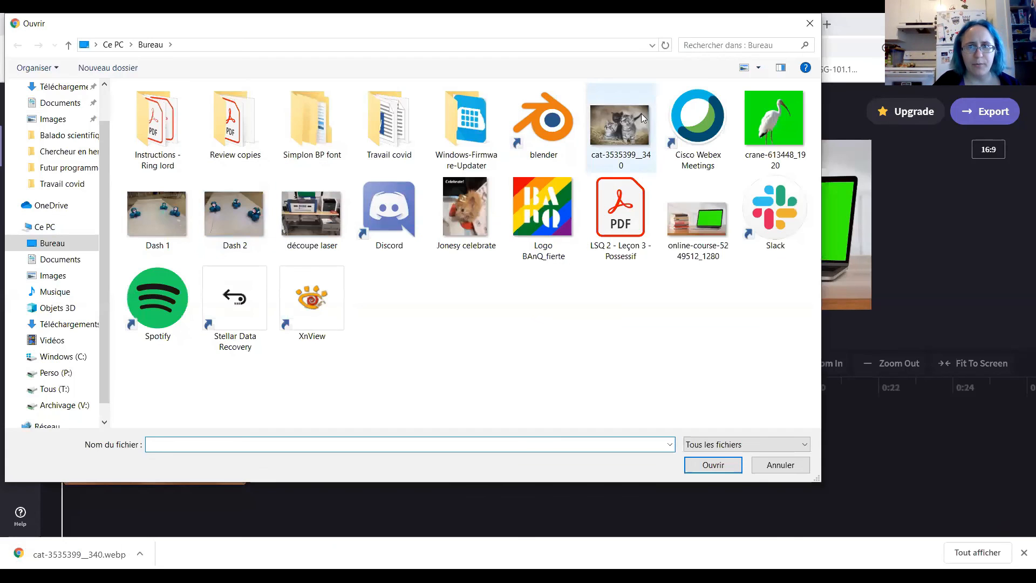
{"action": "left_click", "coordinate": [620, 127]}
{"action": "left_click", "coordinate": [712, 466]}
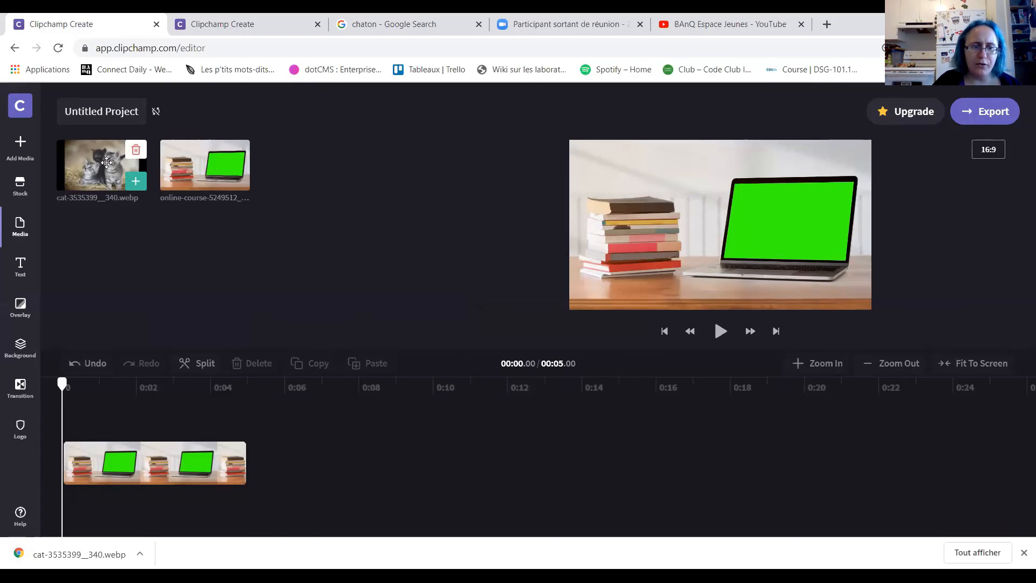
{"action": "left_click_drag", "start_coordinate": [106, 163], "coordinate": [134, 457]}
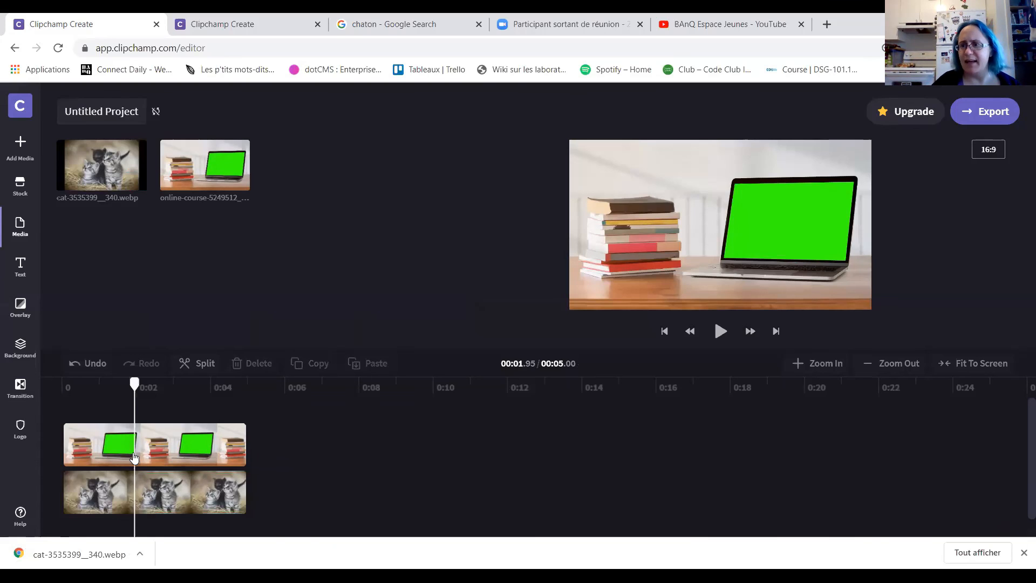
Step: Apply the Green Screen filter to the laptop clip on the upper track and deselect the clip
{"action": "left_click", "coordinate": [104, 442]}
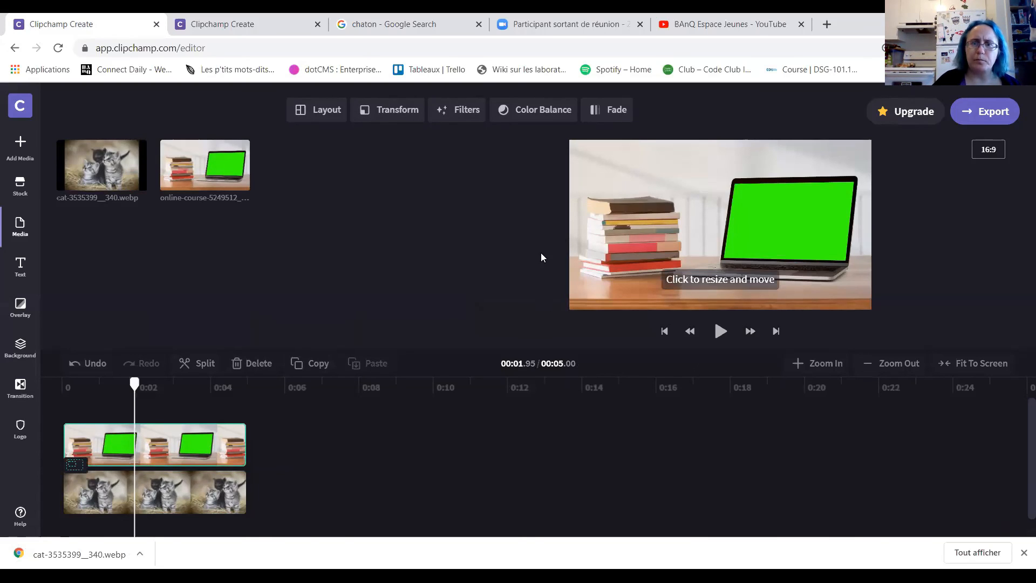
{"action": "left_click", "coordinate": [456, 109]}
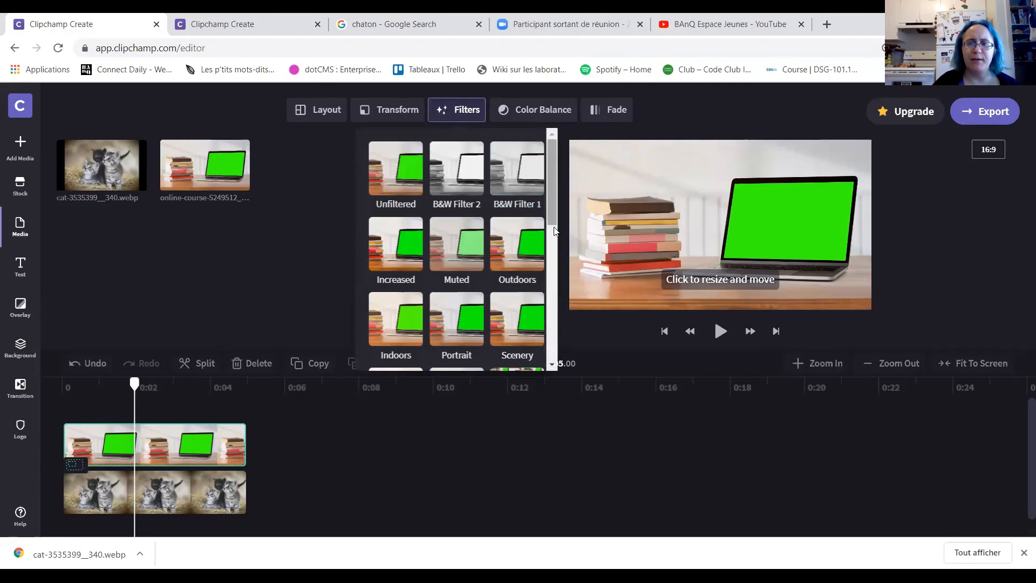
{"action": "scroll", "coordinate": [552, 270], "scroll_direction": "down", "scroll_amount": 5}
{"action": "left_click", "coordinate": [404, 323]}
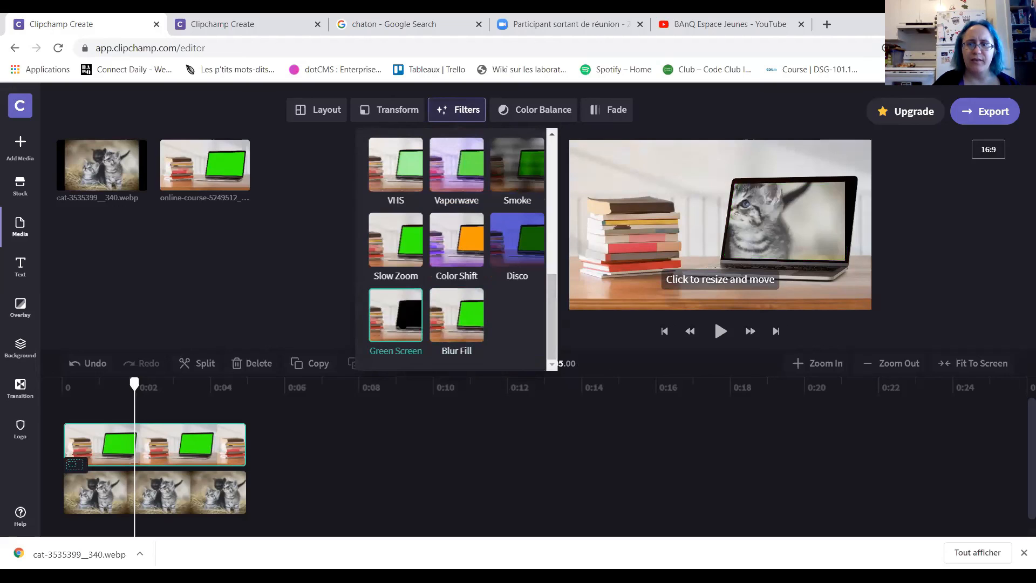
{"action": "left_click", "coordinate": [585, 464]}
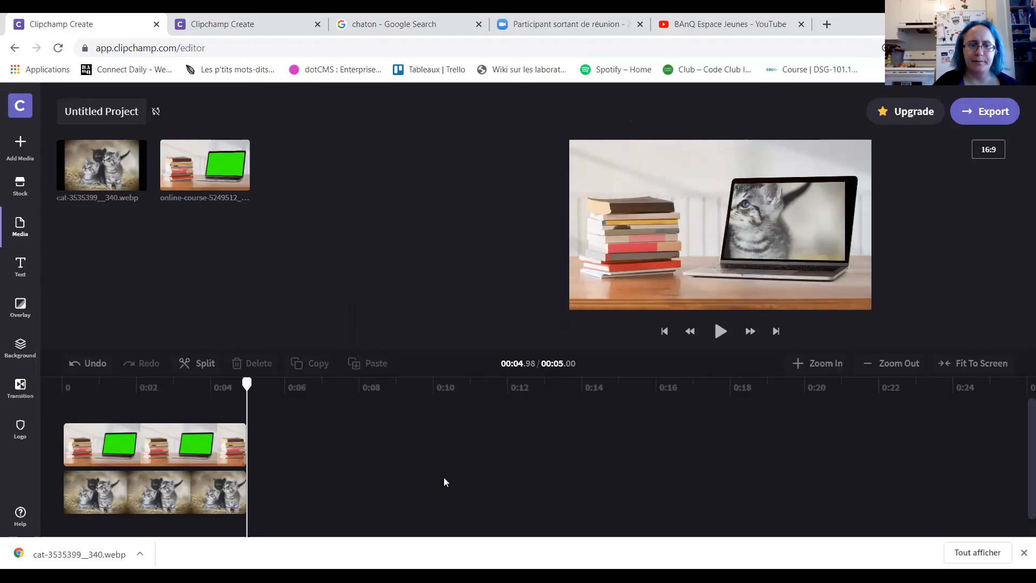
Step: Shrink the kitten picture in the preview and position it so the kittens fit within the laptop's screen
{"action": "left_click", "coordinate": [176, 492]}
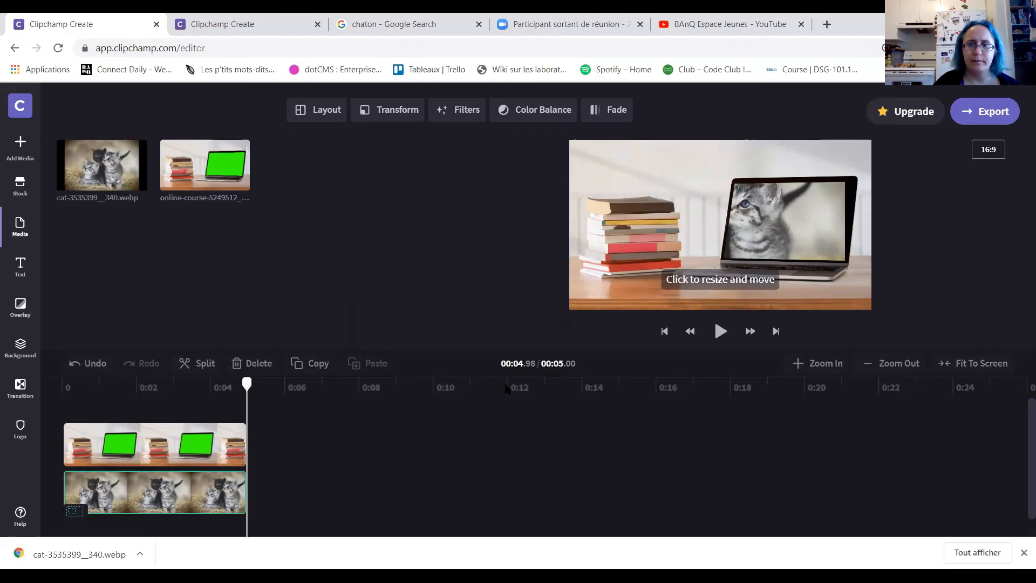
{"action": "left_click", "coordinate": [752, 232]}
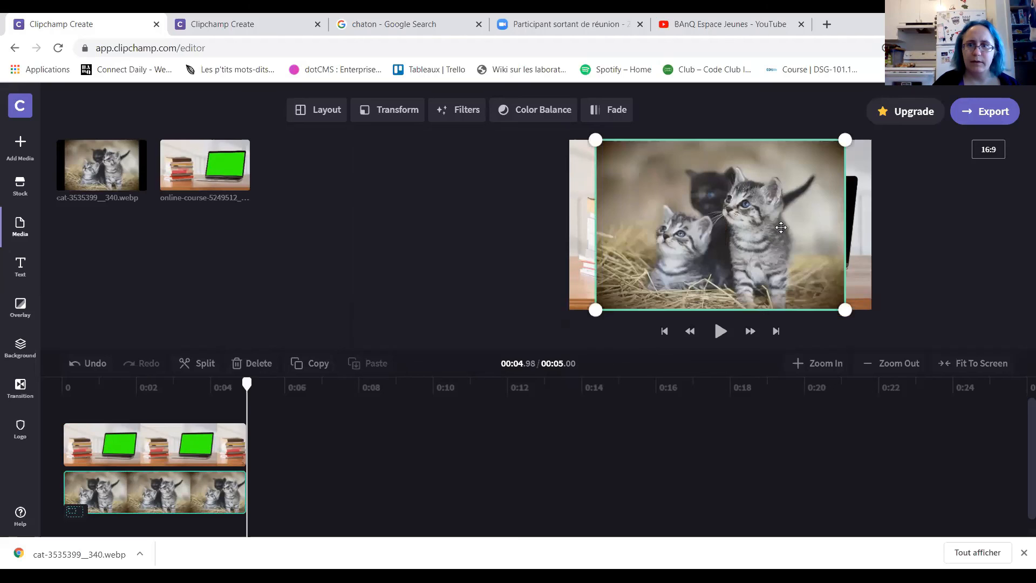
{"action": "left_click_drag", "start_coordinate": [743, 234], "coordinate": [769, 238]}
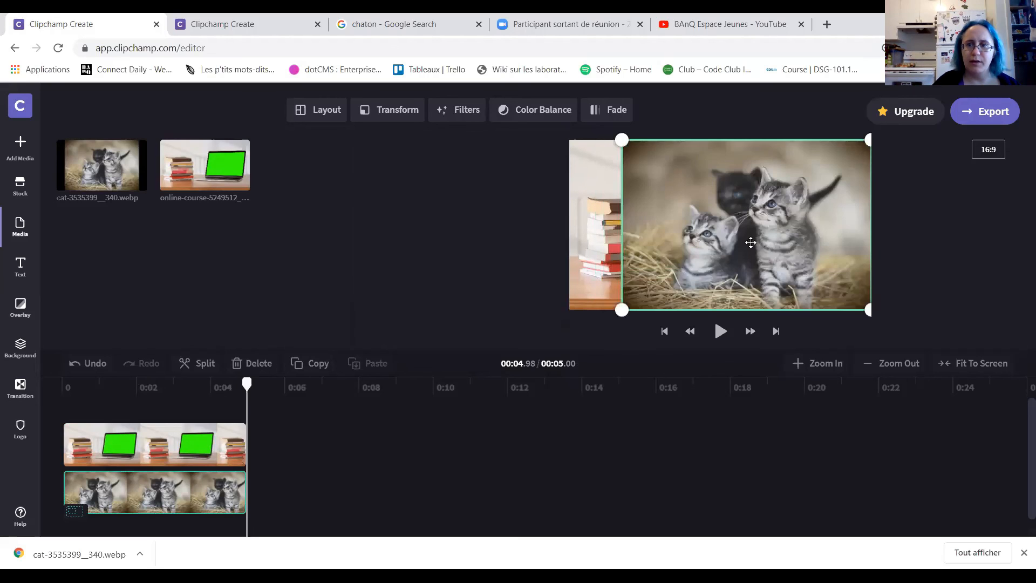
{"action": "left_click_drag", "start_coordinate": [622, 310], "coordinate": [710, 248]}
{"action": "left_click_drag", "start_coordinate": [752, 211], "coordinate": [742, 242]}
Step: Check the laptop clip over the kittens, deselect it, preview the composite and close the browser's download bar
{"action": "left_click", "coordinate": [219, 432]}
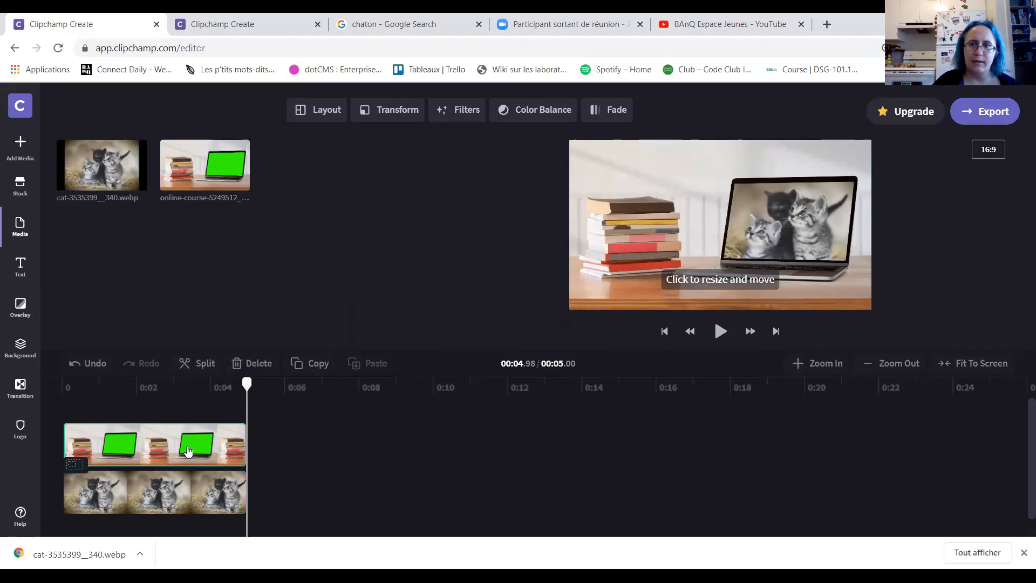
{"action": "left_click", "coordinate": [611, 472]}
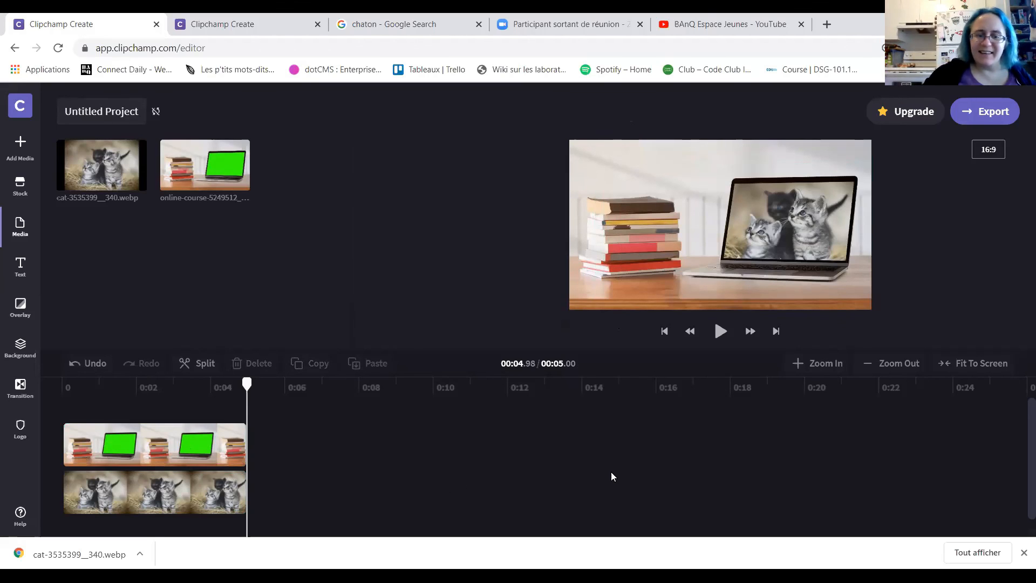
{"action": "left_click", "coordinate": [721, 332]}
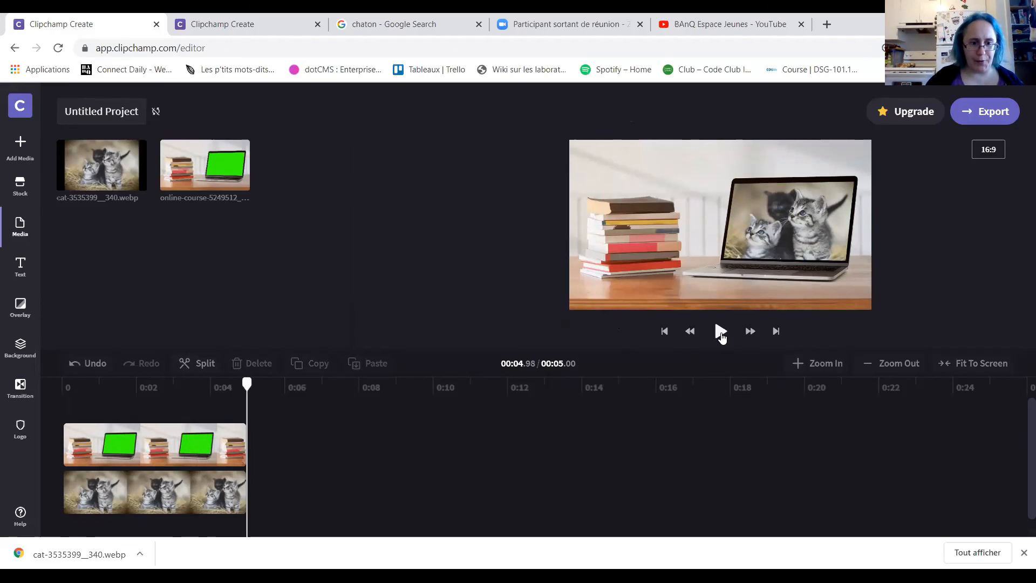
{"action": "left_click", "coordinate": [1023, 553]}
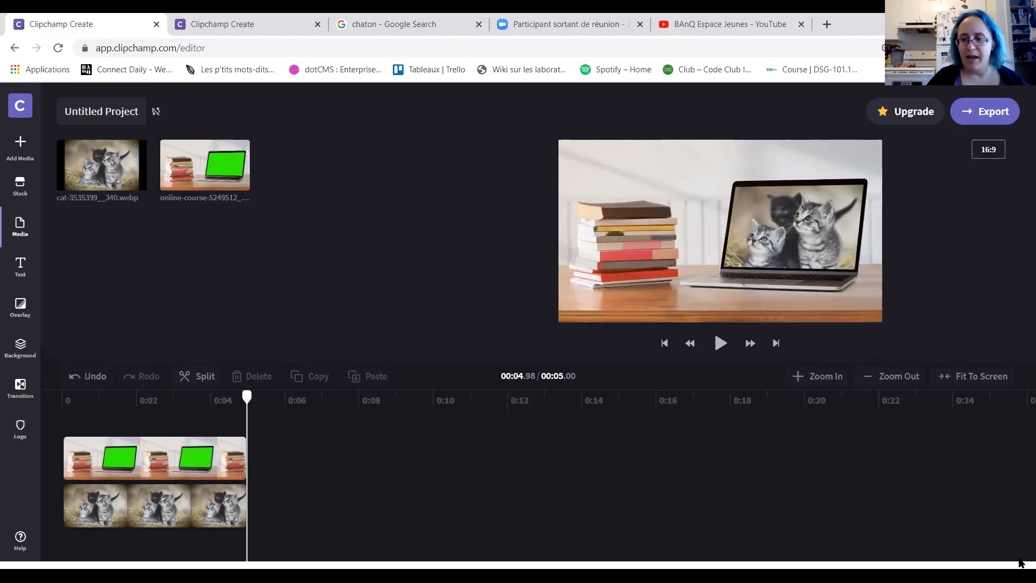